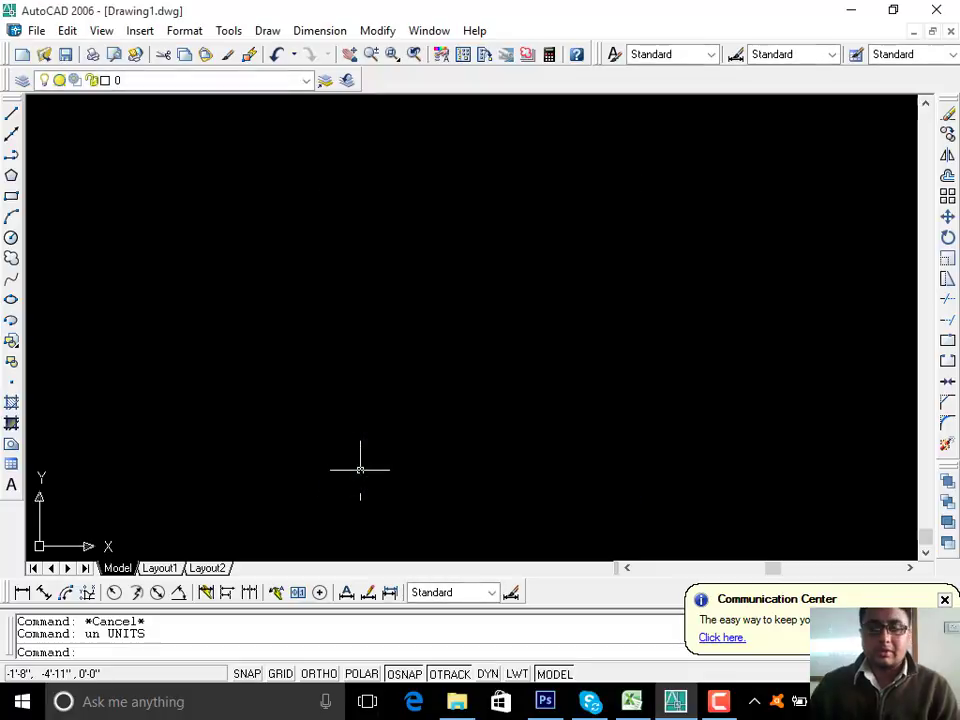
Step: Modify the Standard dimension style's primary units to Engineering format with 0'-0" precision
type("d")
key("Return")
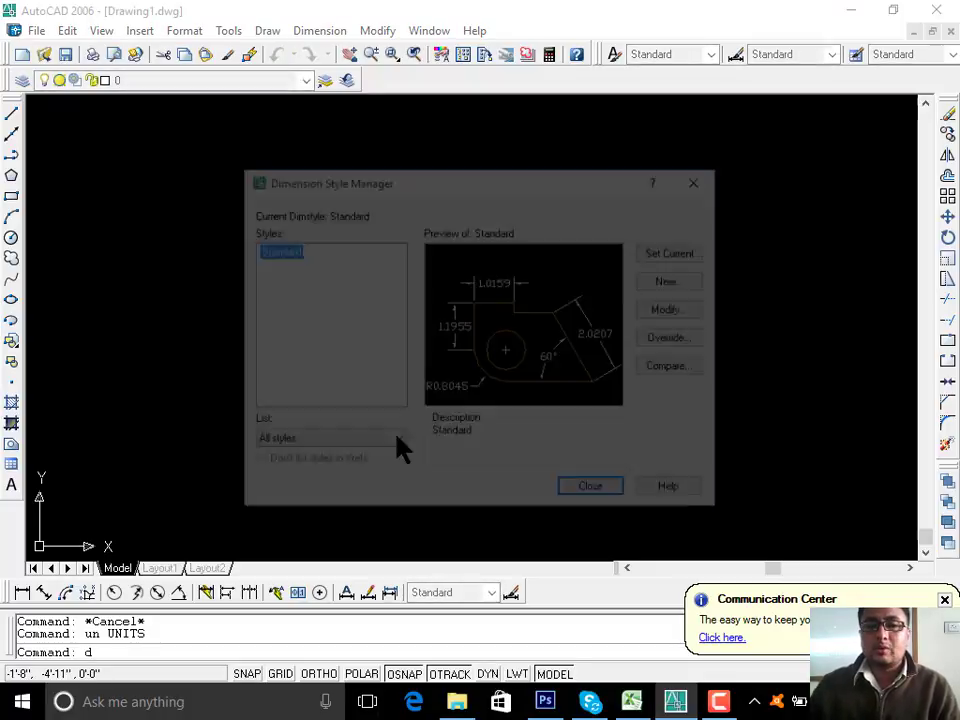
left_click(698, 312)
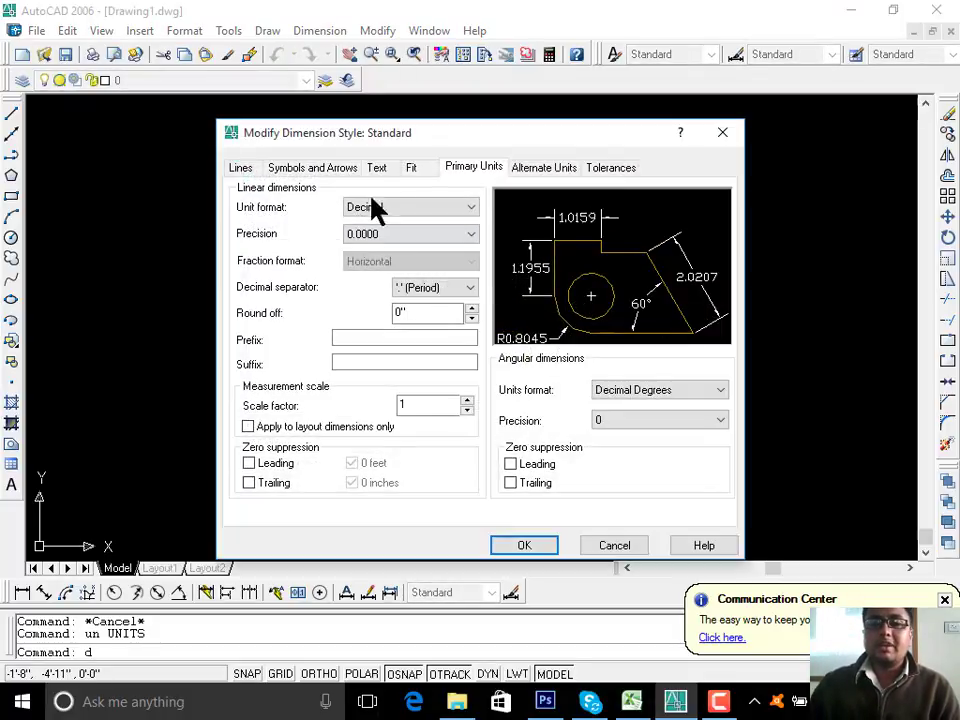
left_click(470, 208)
left_click(456, 249)
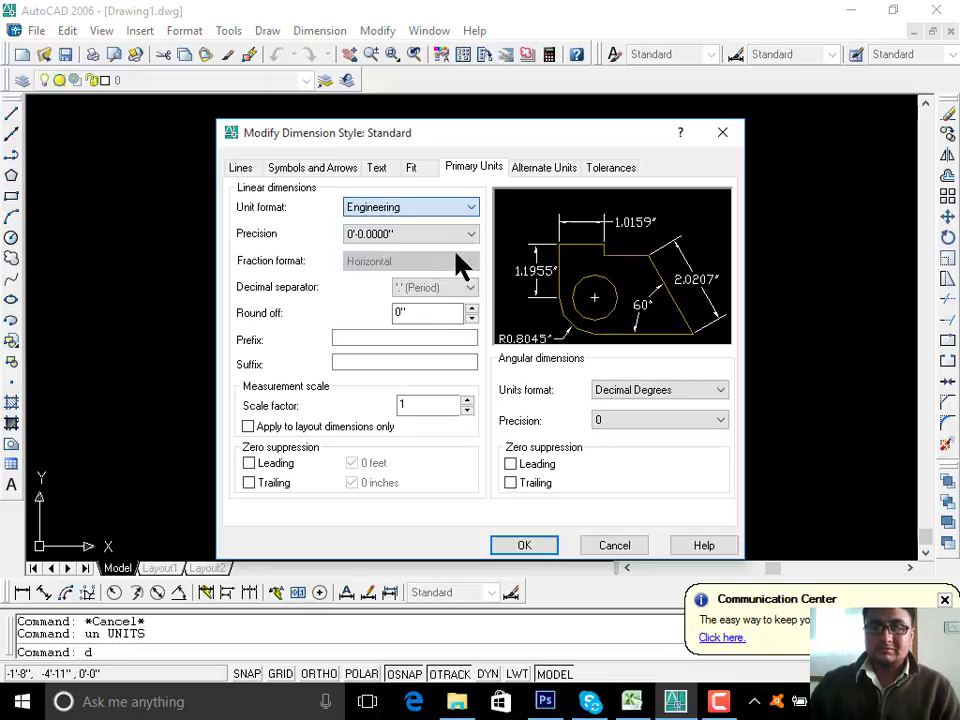
left_click(470, 235)
left_click(460, 250)
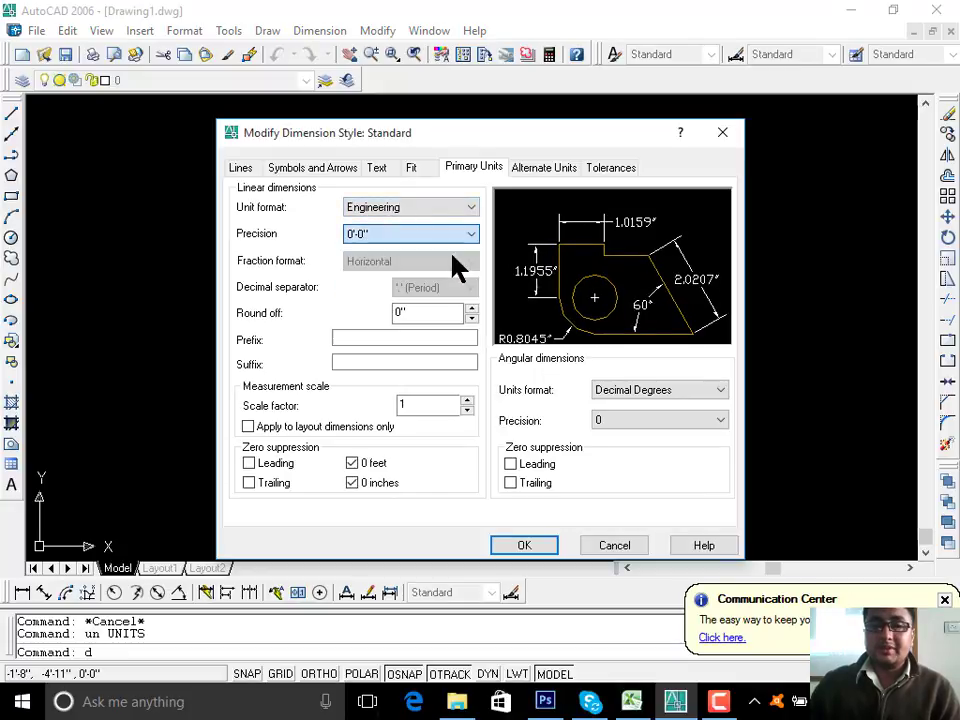
left_click(541, 551)
left_click(587, 489)
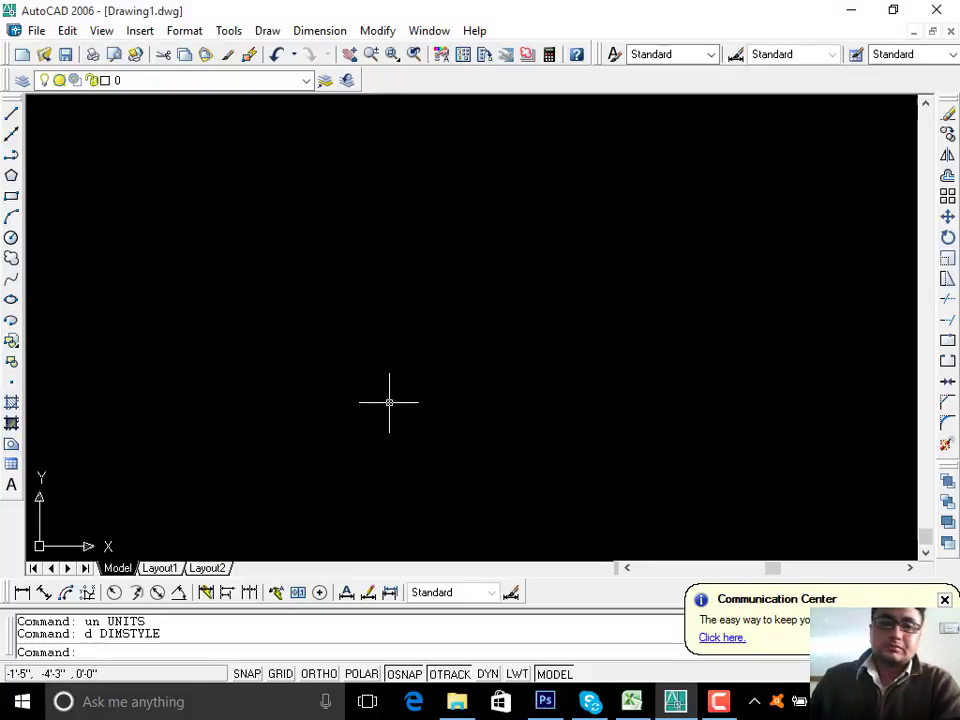
Step: Draw a four-sided polygon inscribed in a circle, turning Ortho mode on to set its radius straight down from the centre
left_click(12, 176)
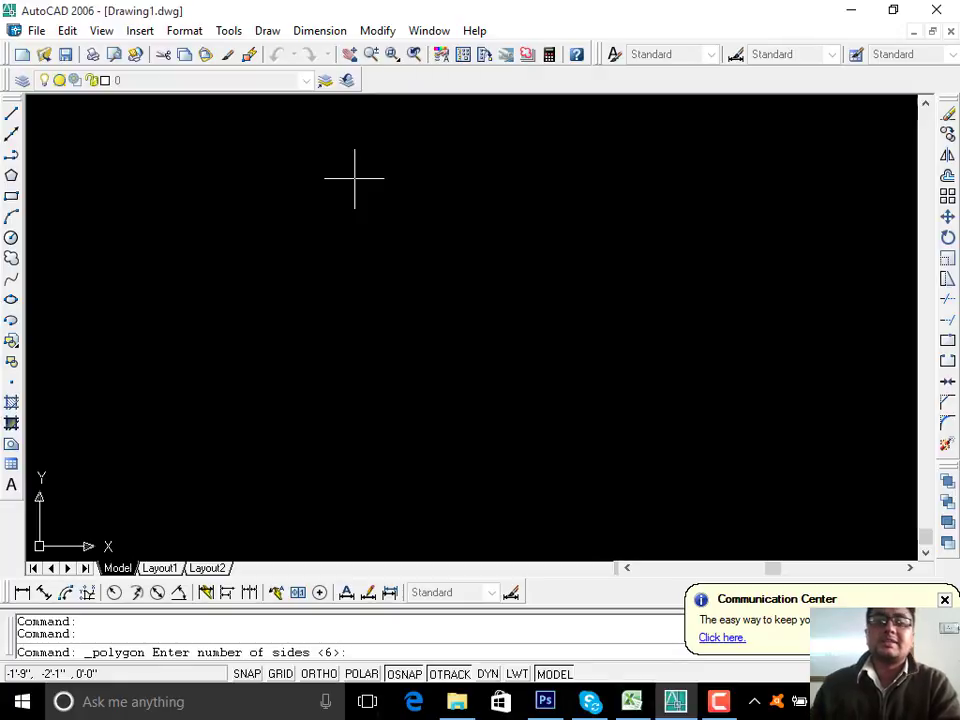
left_click(12, 177)
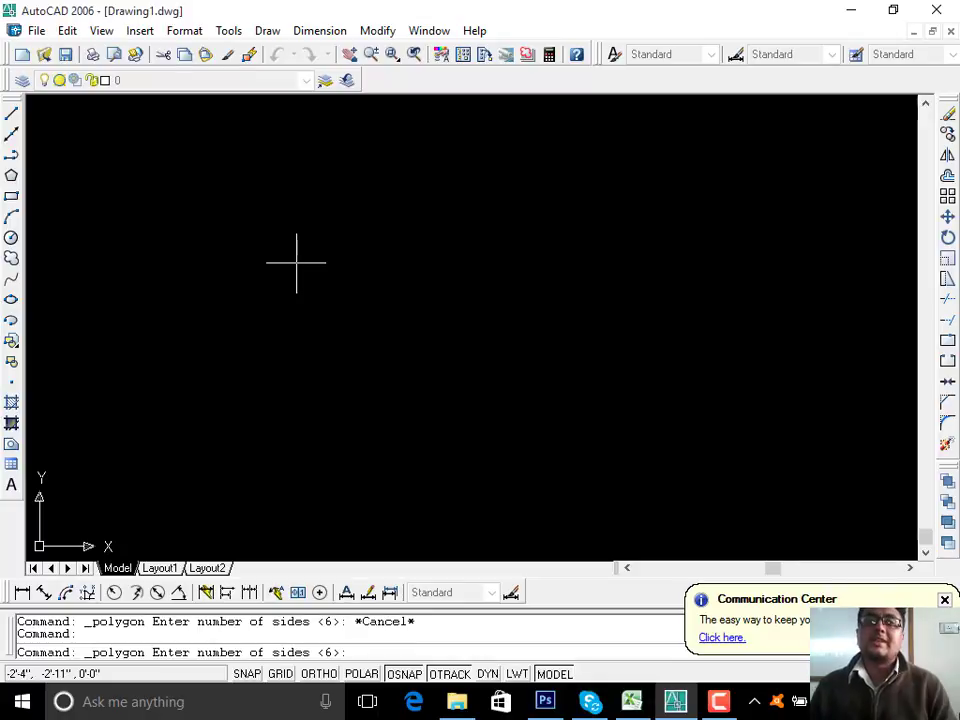
type("4")
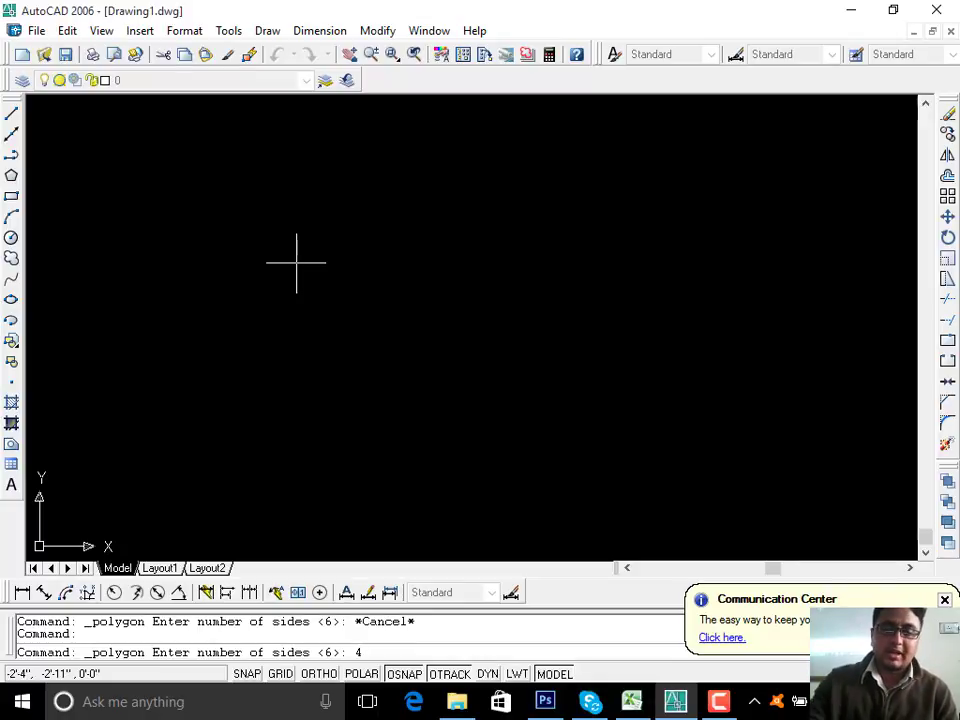
key("Return")
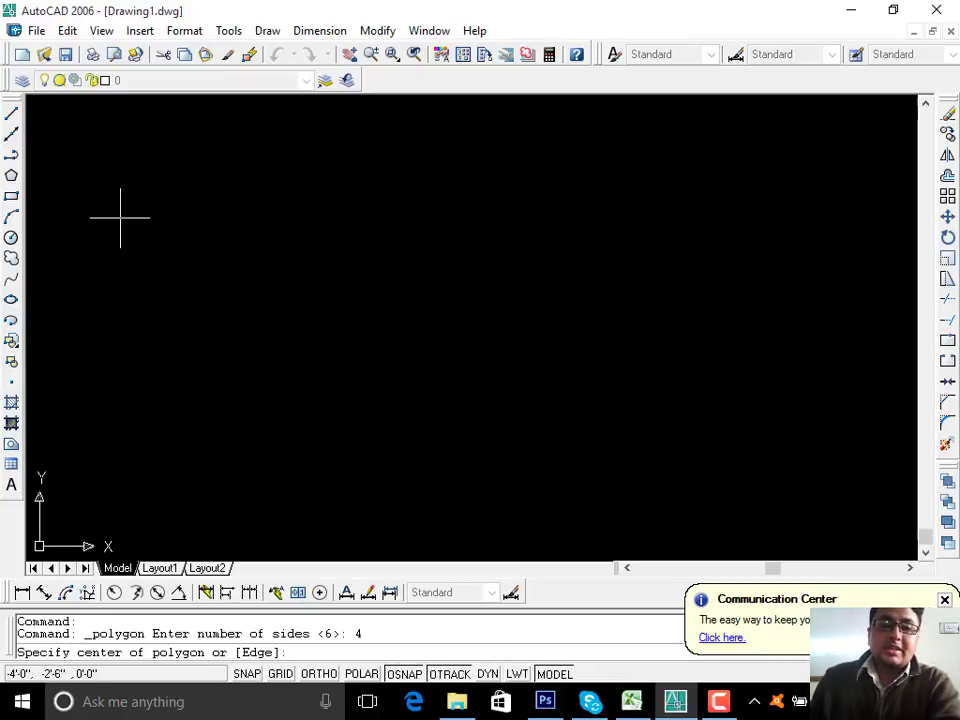
left_click(365, 235)
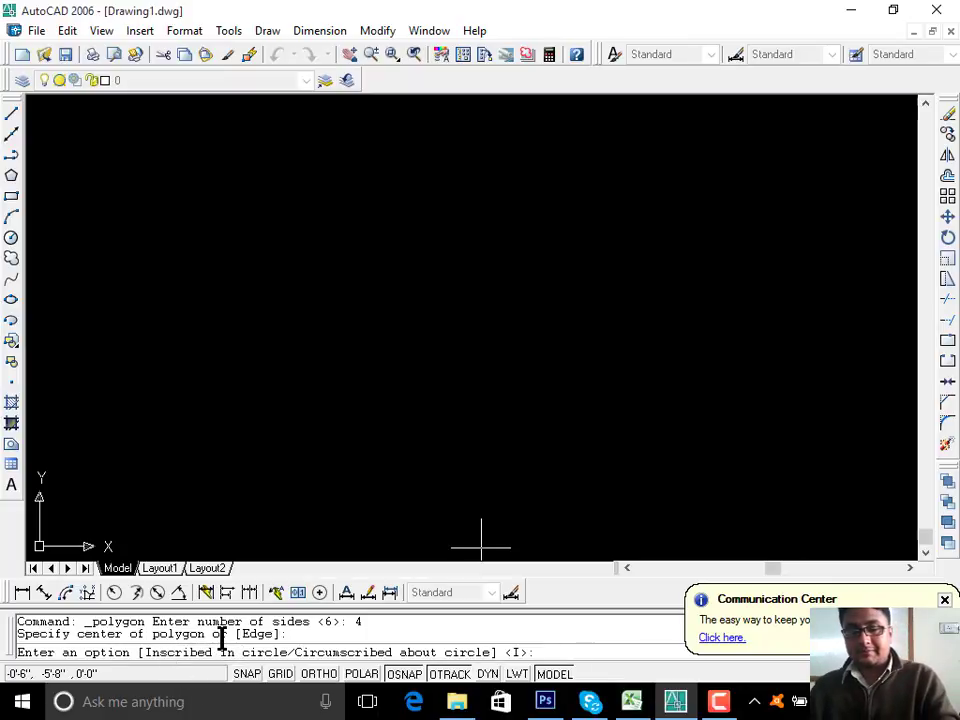
type("i")
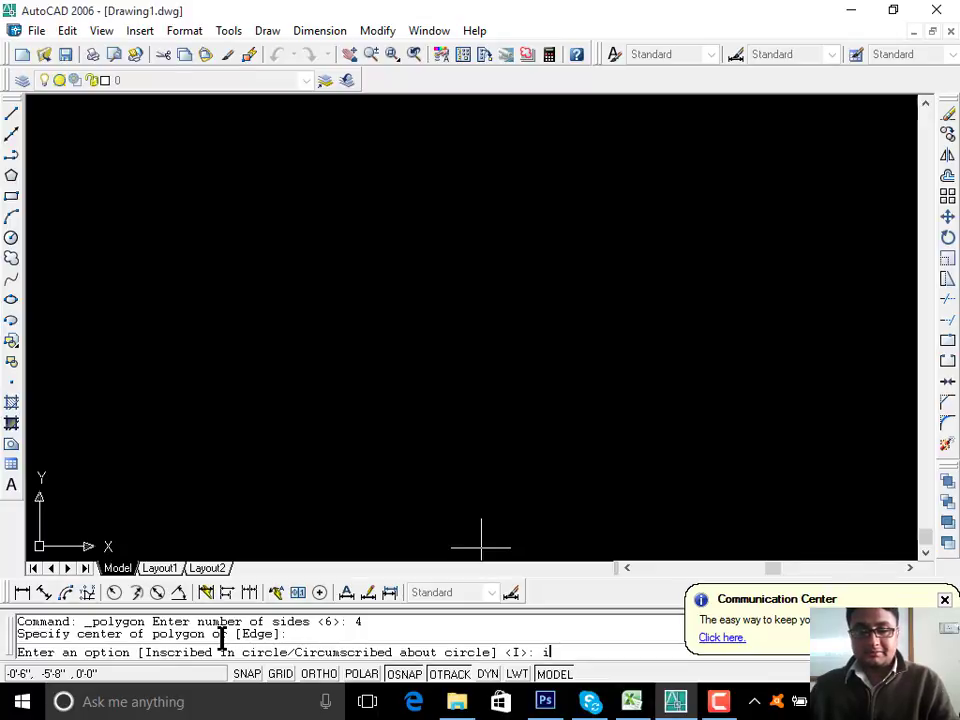
key("Return")
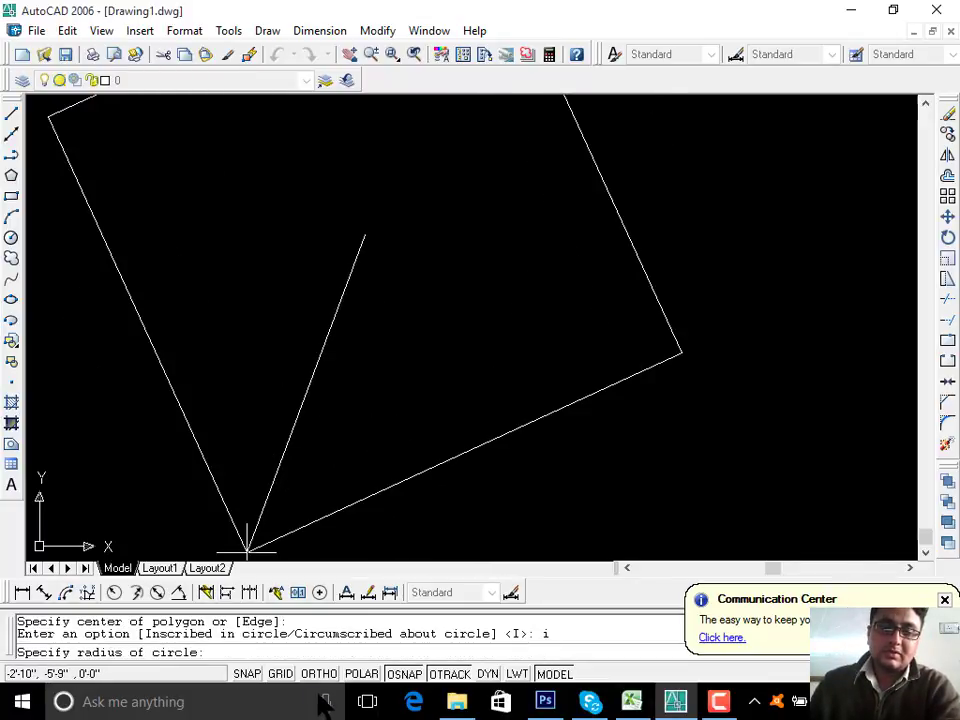
key("F8")
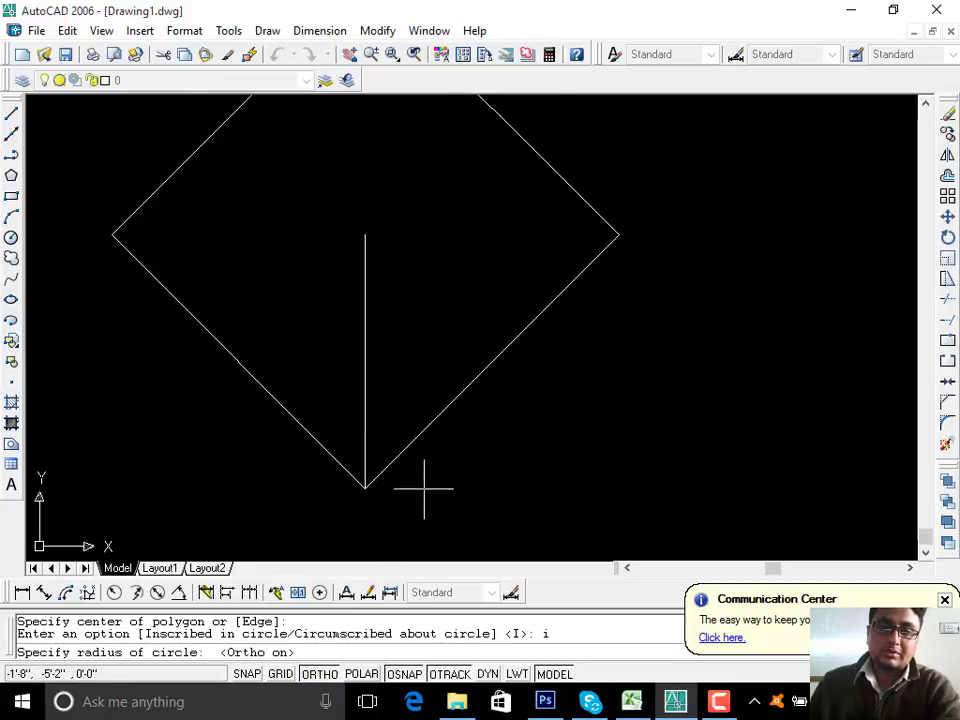
left_click(424, 494)
middle_click_drag(429, 429, 463, 469)
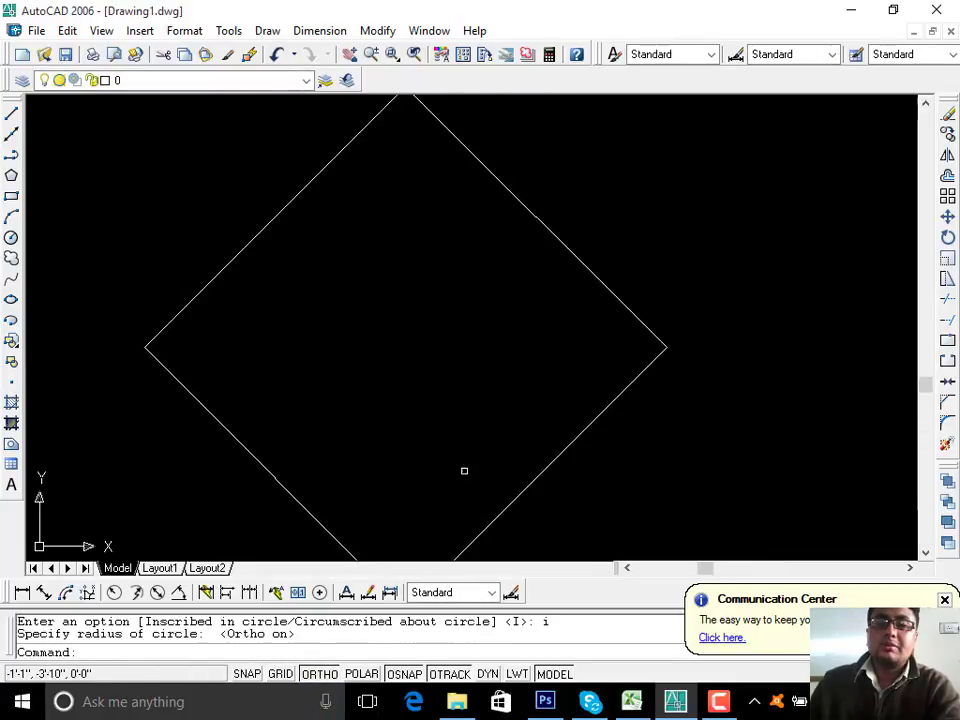
scroll(462, 440, "down", 2)
middle_click_drag(461, 416, 471, 345)
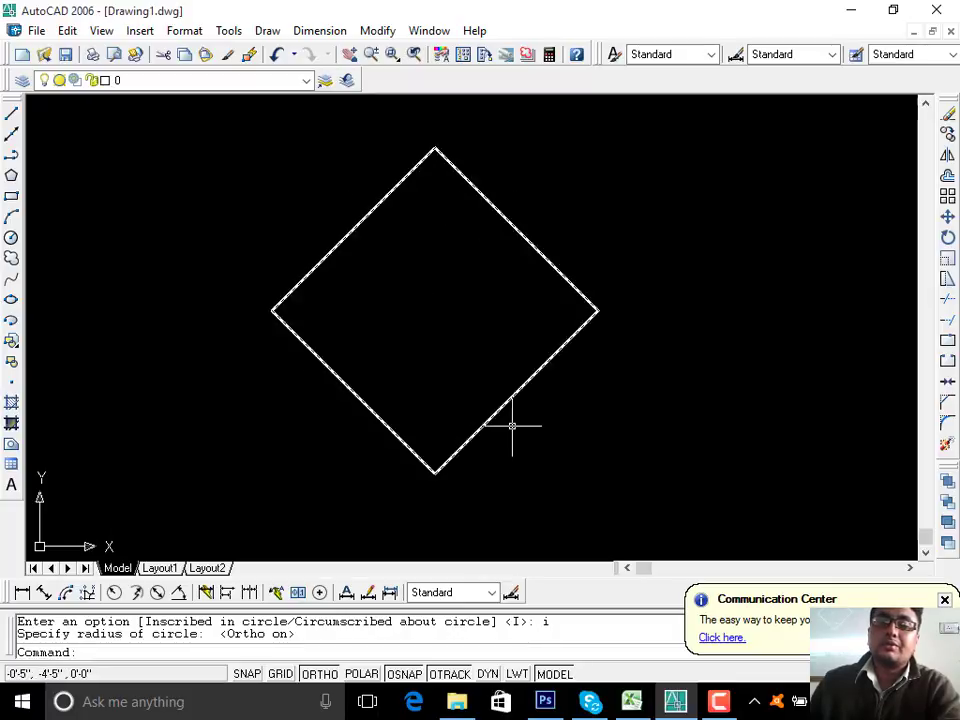
Step: Erase the four-sided polygon from the drawing
left_click(656, 154)
left_click(336, 396)
type("e")
key("Return")
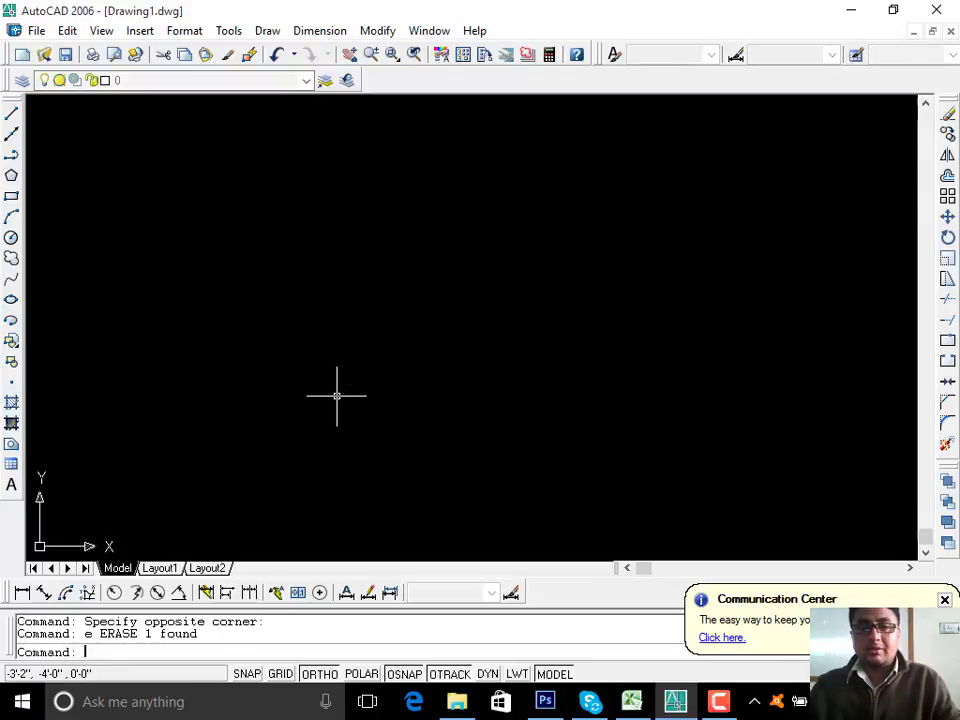
key("Escape")
key("Escape")
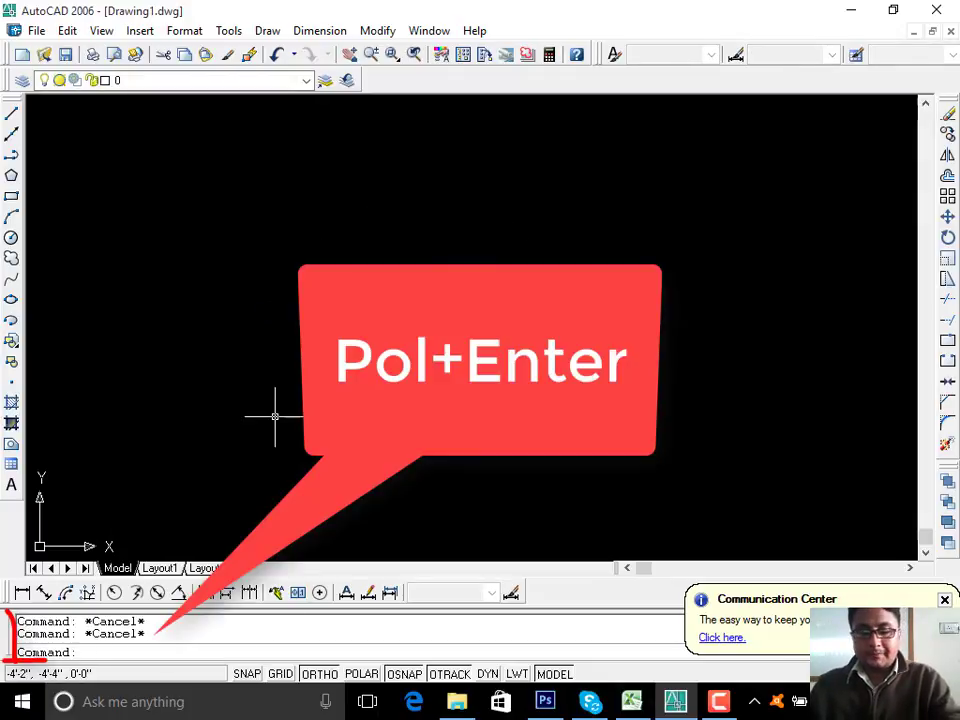
type("plo")
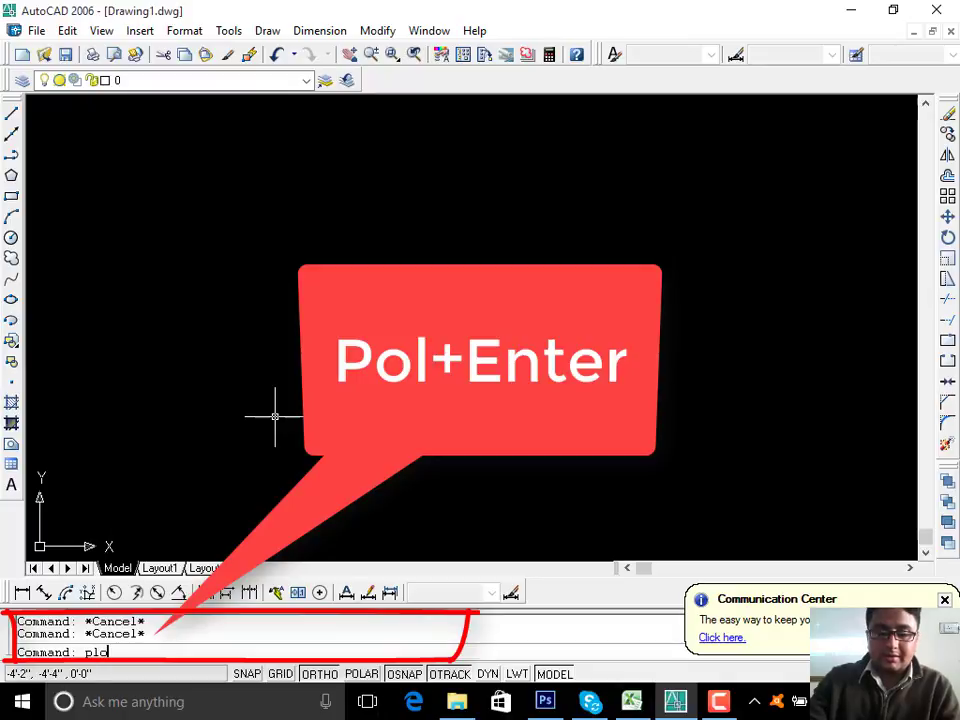
key("Return")
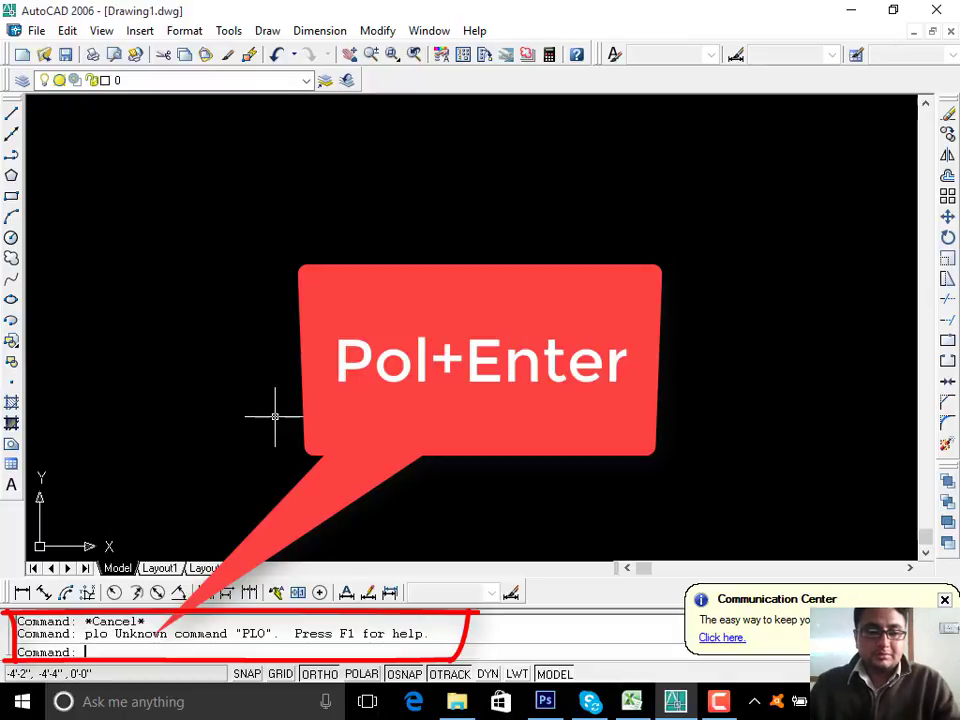
key("Escape")
key("Escape")
Step: Draw a six-sided polygon inscribed in a circle of radius 2' in the empty drawing area
type("pol")
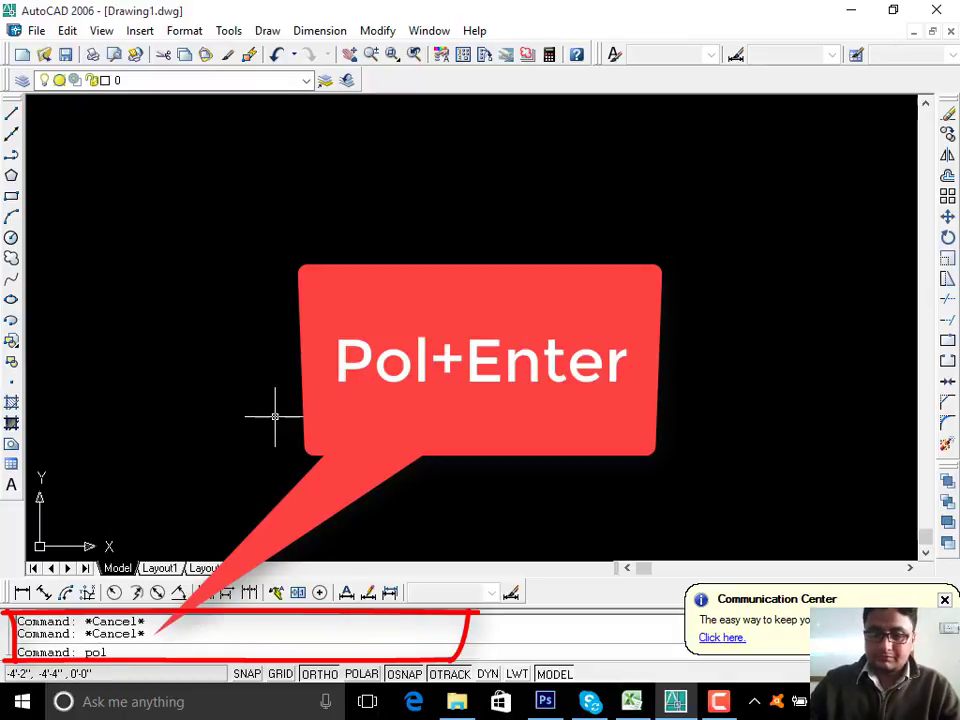
key("Return")
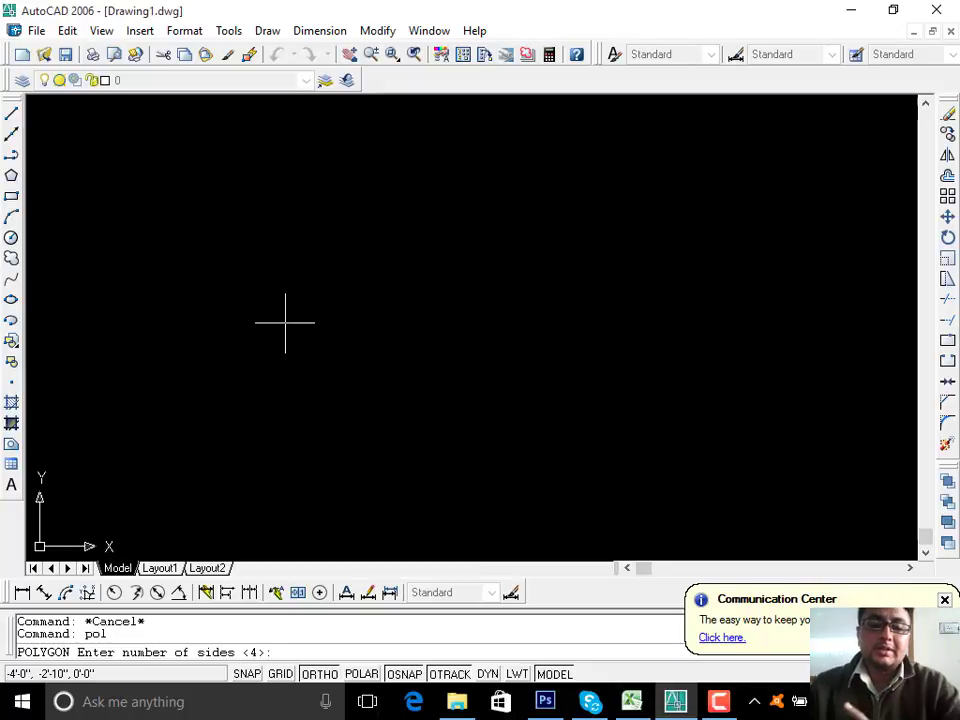
type("6")
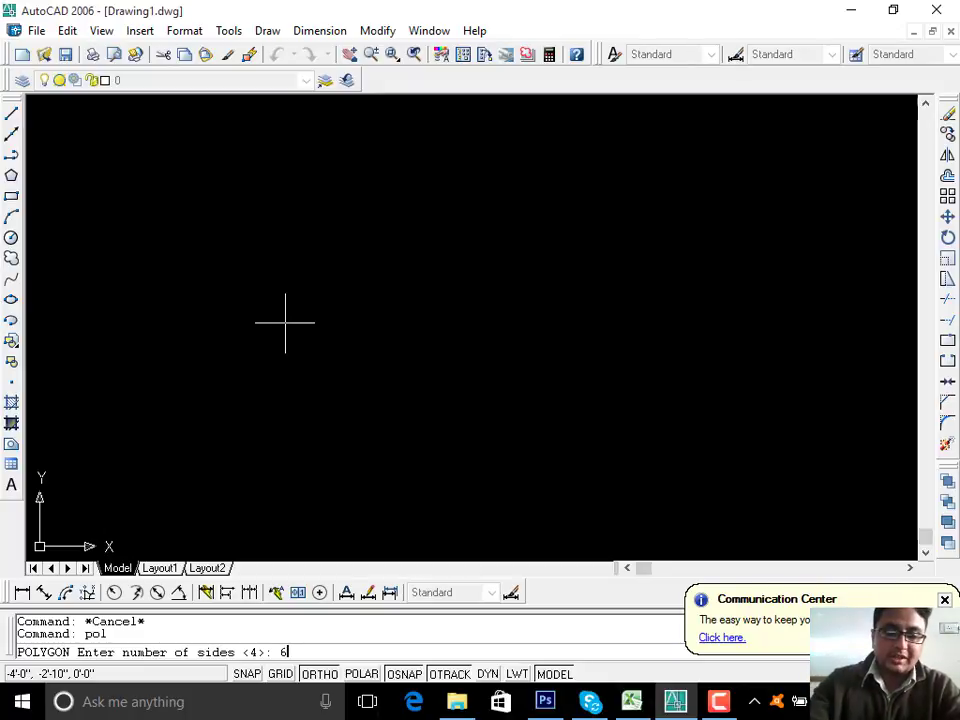
key("Return")
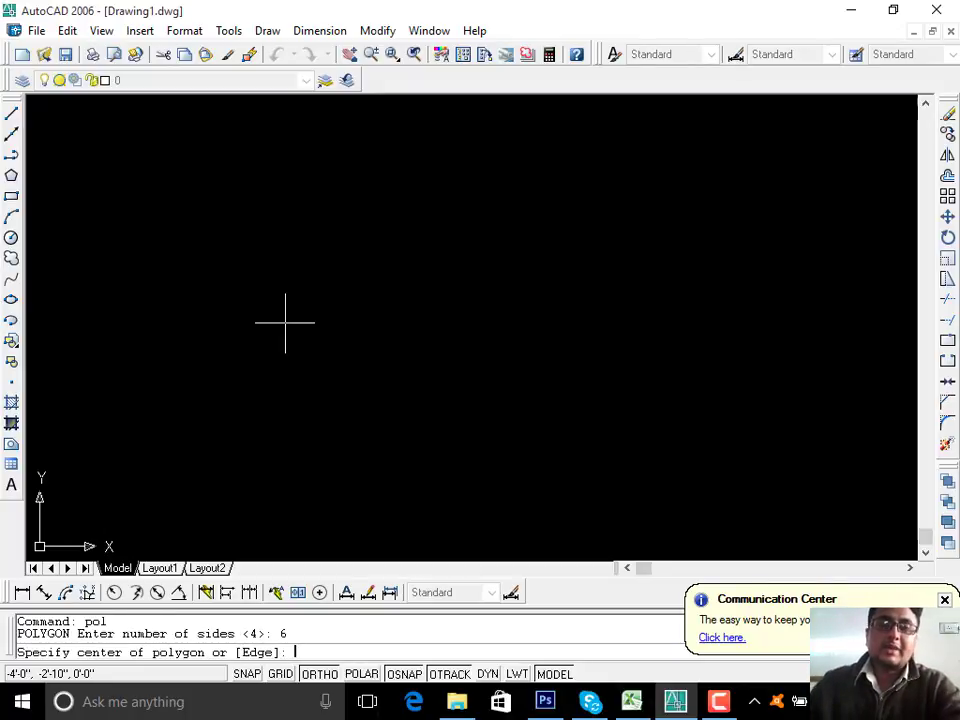
left_click(362, 273)
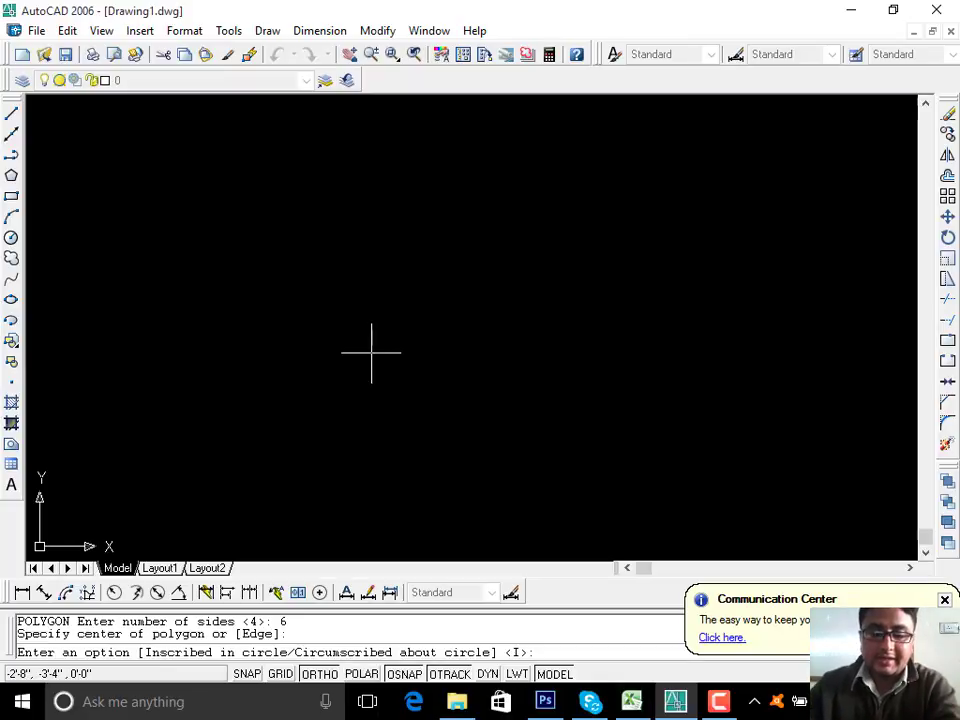
type("i")
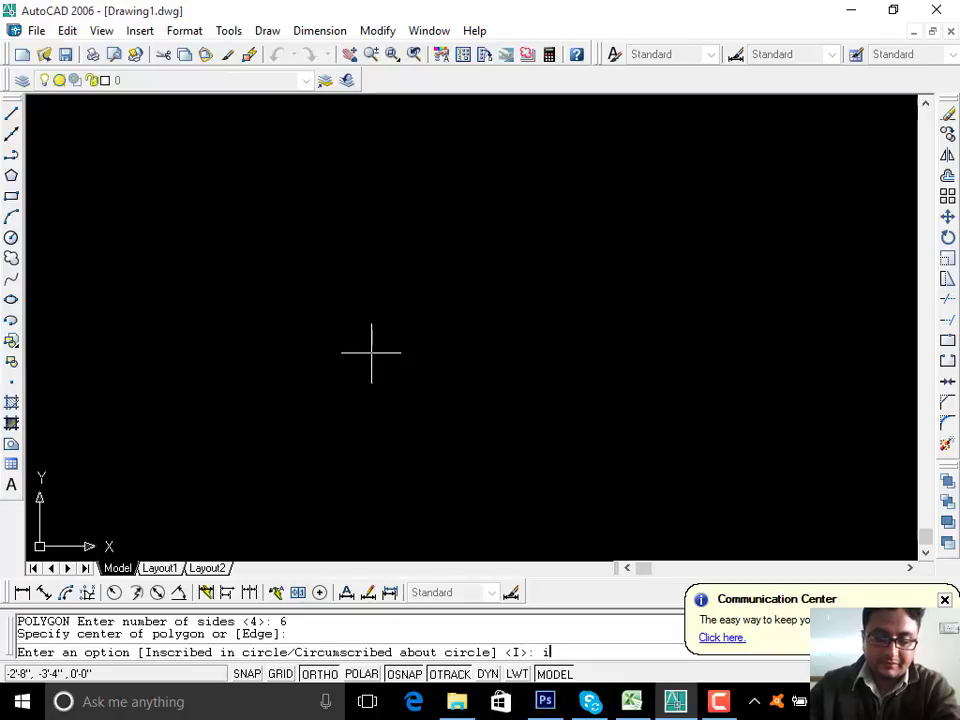
key("Return")
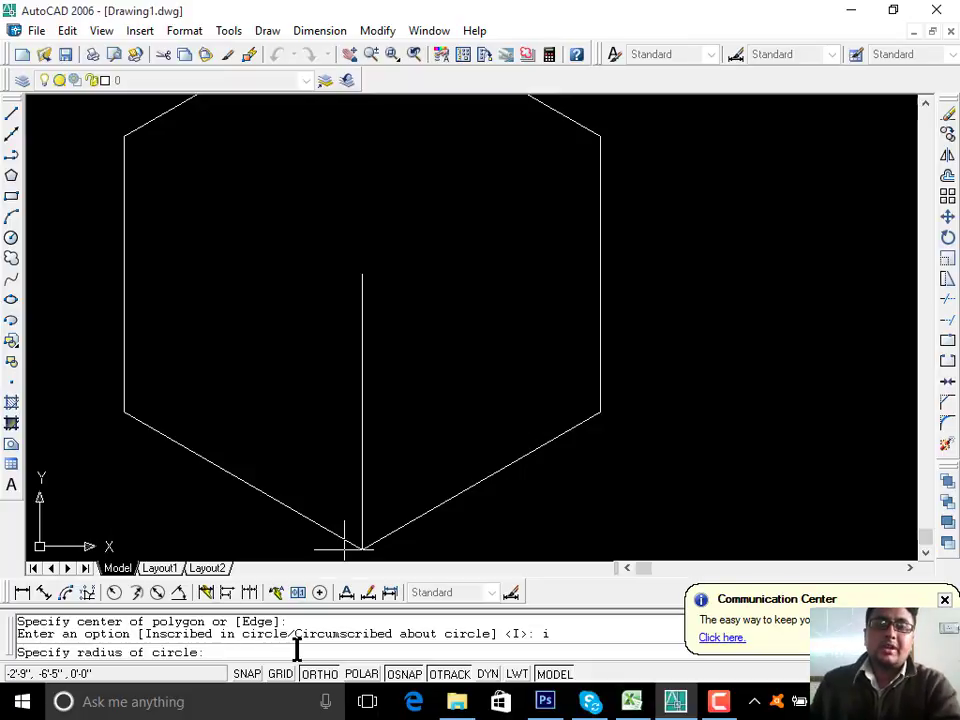
type("2'")
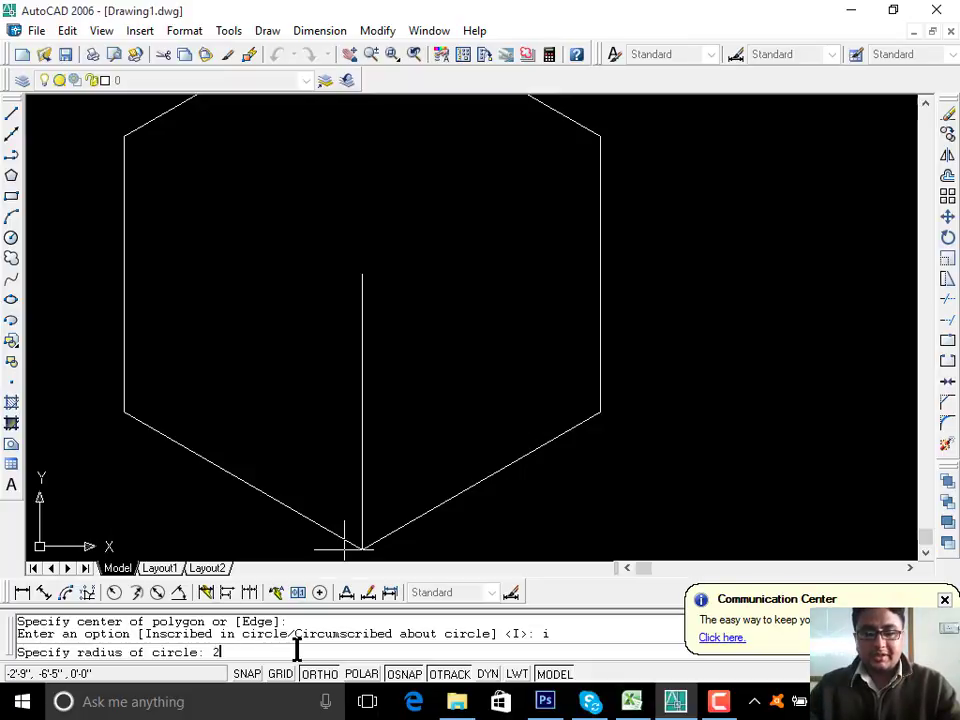
key("Return")
key("Return")
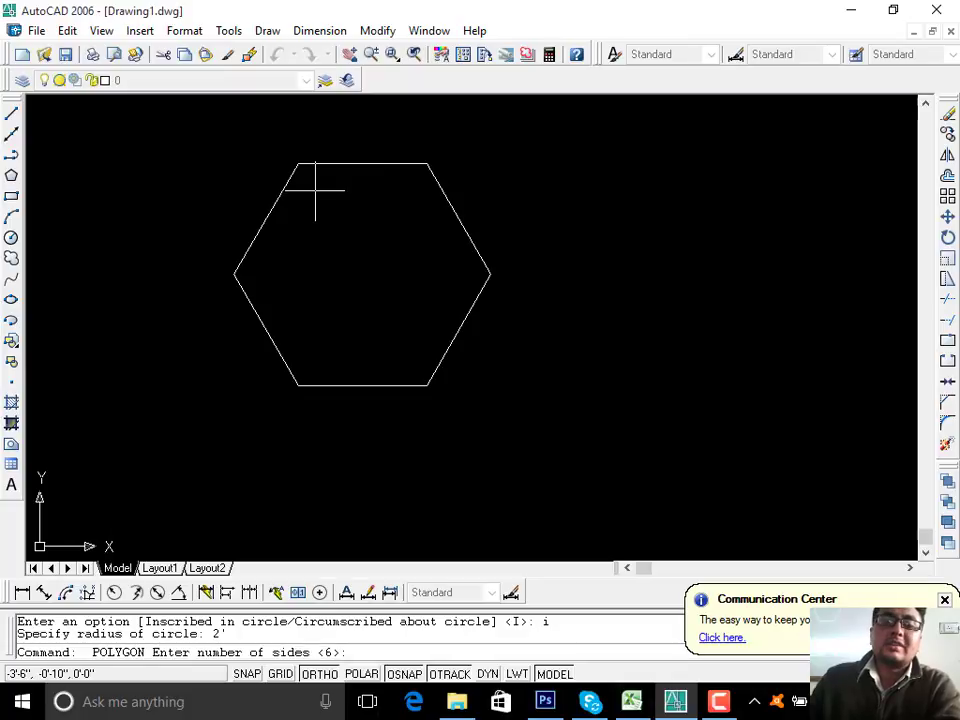
mouse_move(315, 190)
middle_mouse_down()
mouse_move(328, 255)
mouse_move(341, 229)
middle_mouse_up()
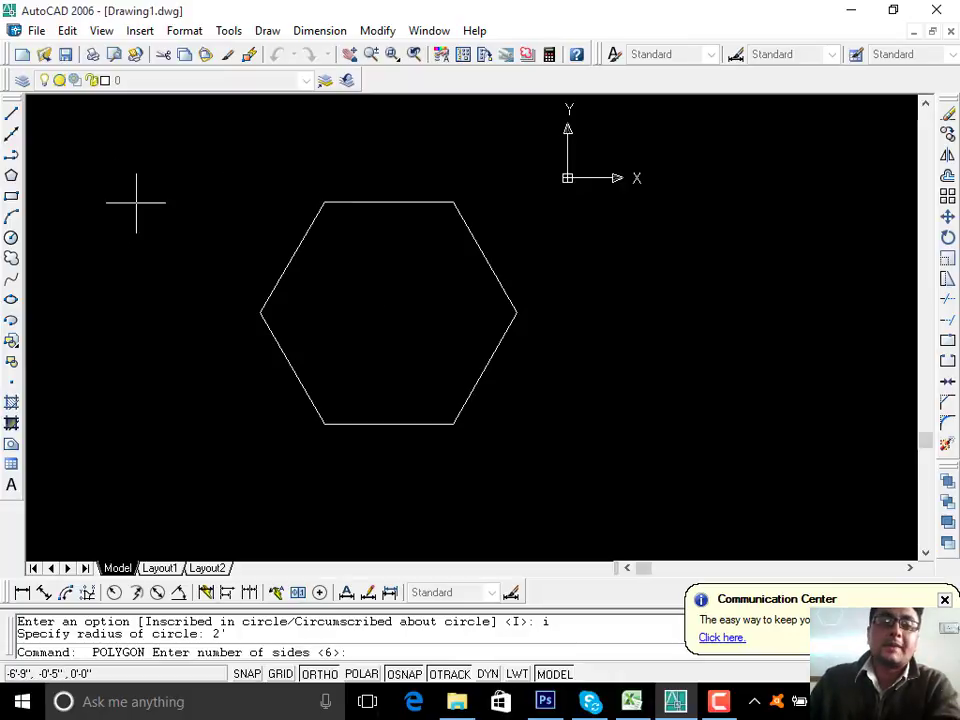
key("Escape")
key("Escape")
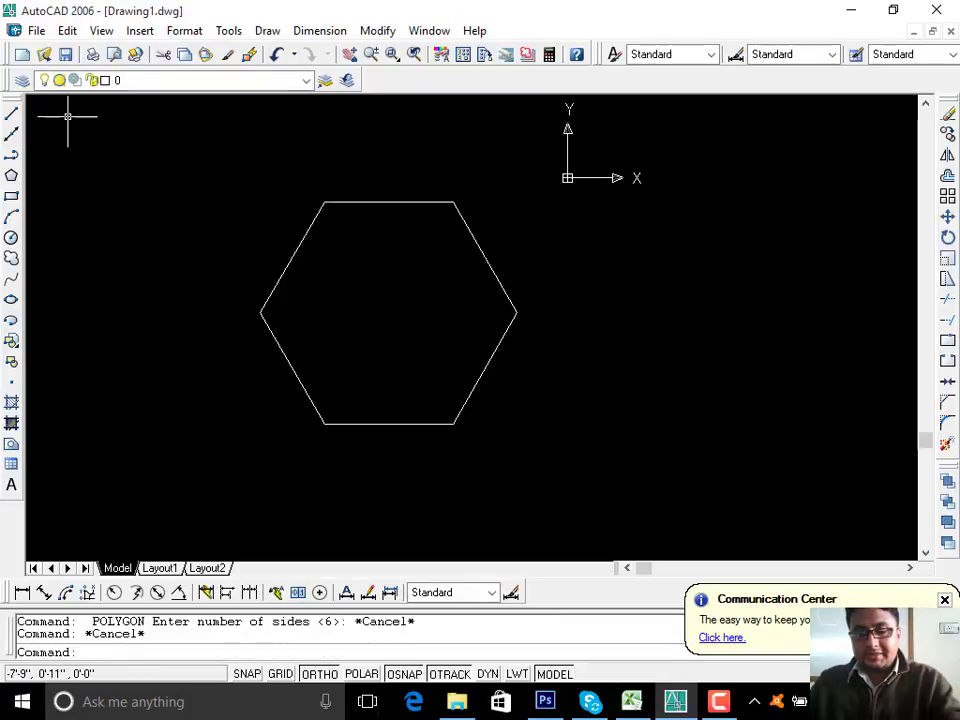
Step: Draw a vertical line from the midpoint of the hexagon's top side to the middle of its bottom side
type("l")
key("Return")
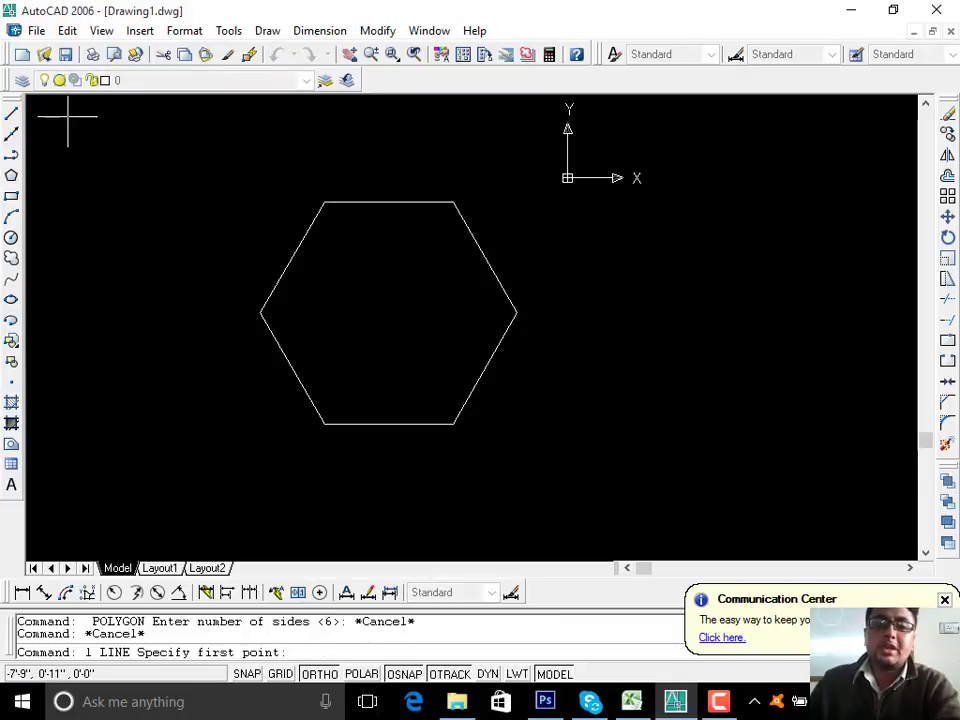
left_click(388, 202)
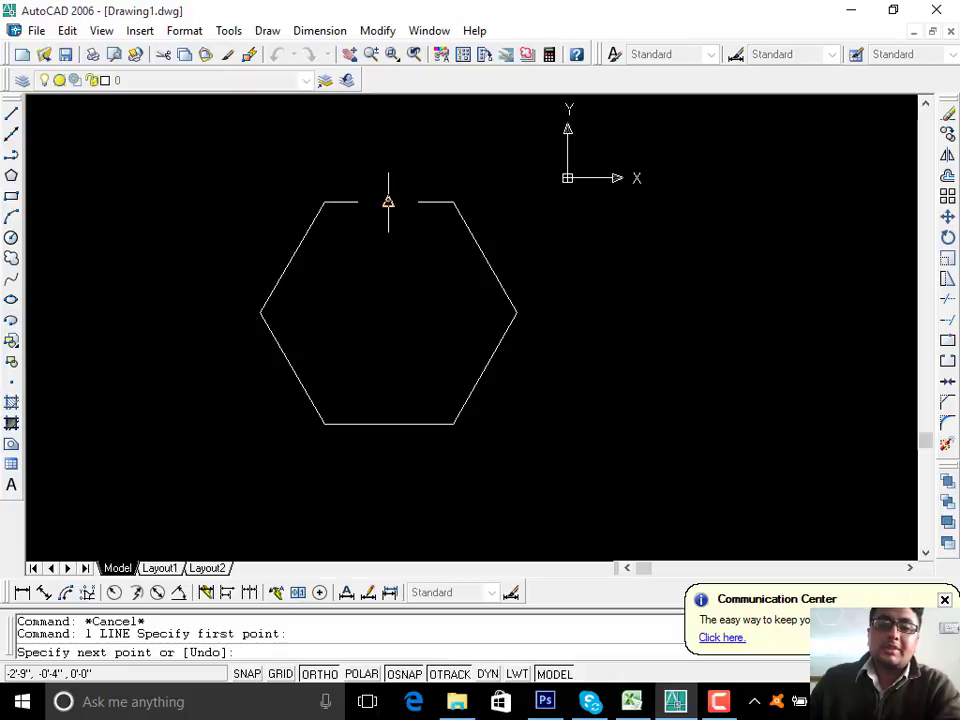
left_click(388, 424)
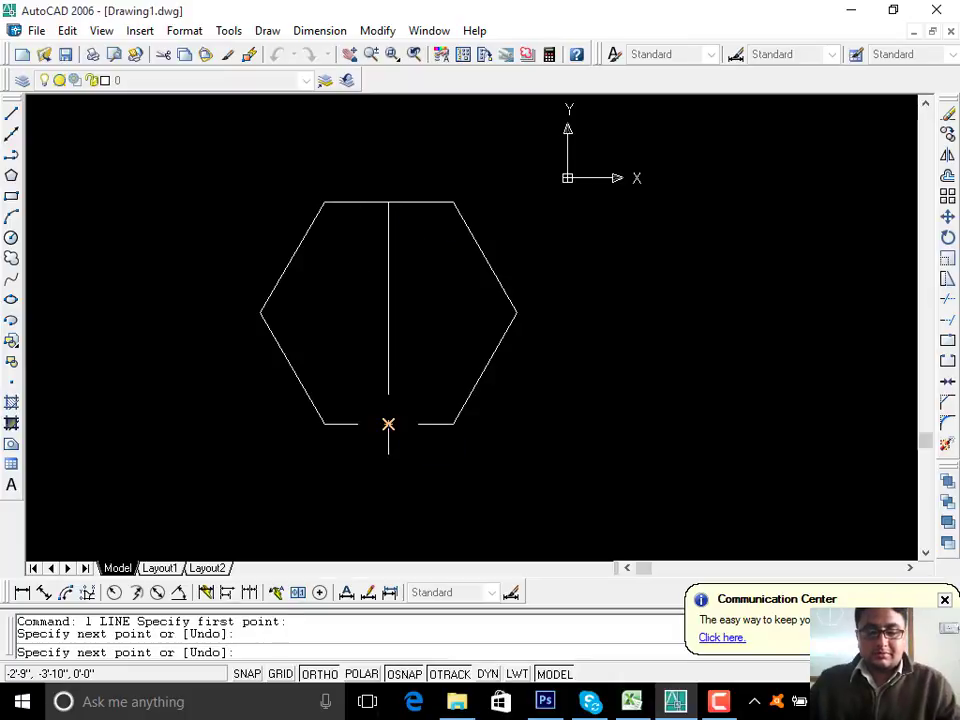
key("Return")
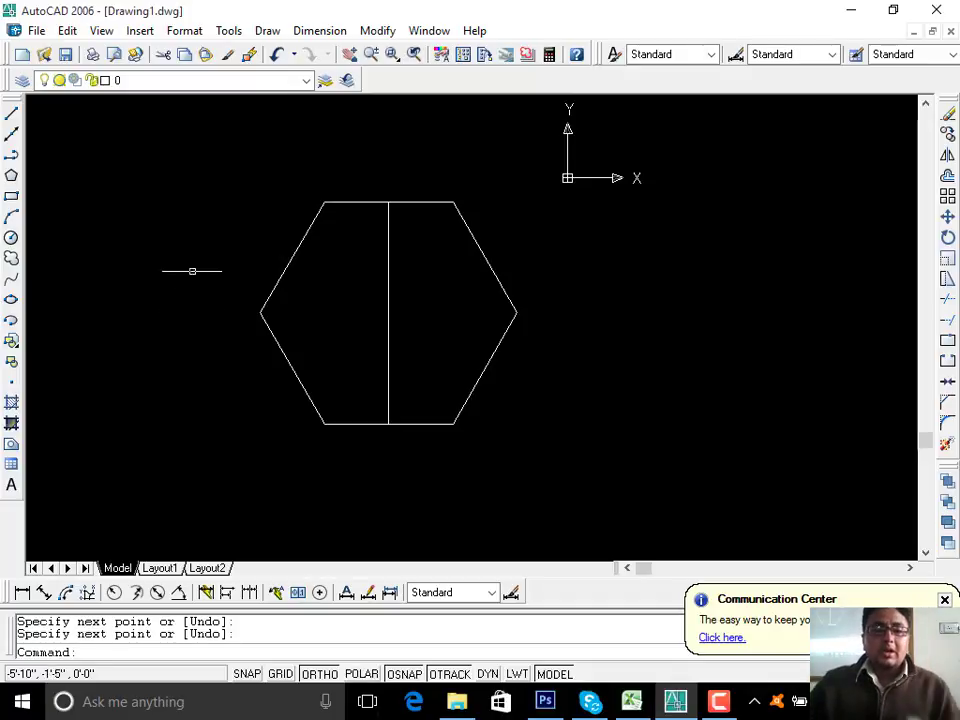
Step: Draw two diagonal lines, each joining the midpoints of a pair of opposite slanted sides of the hexagon
left_click(12, 116)
left_click(291, 258)
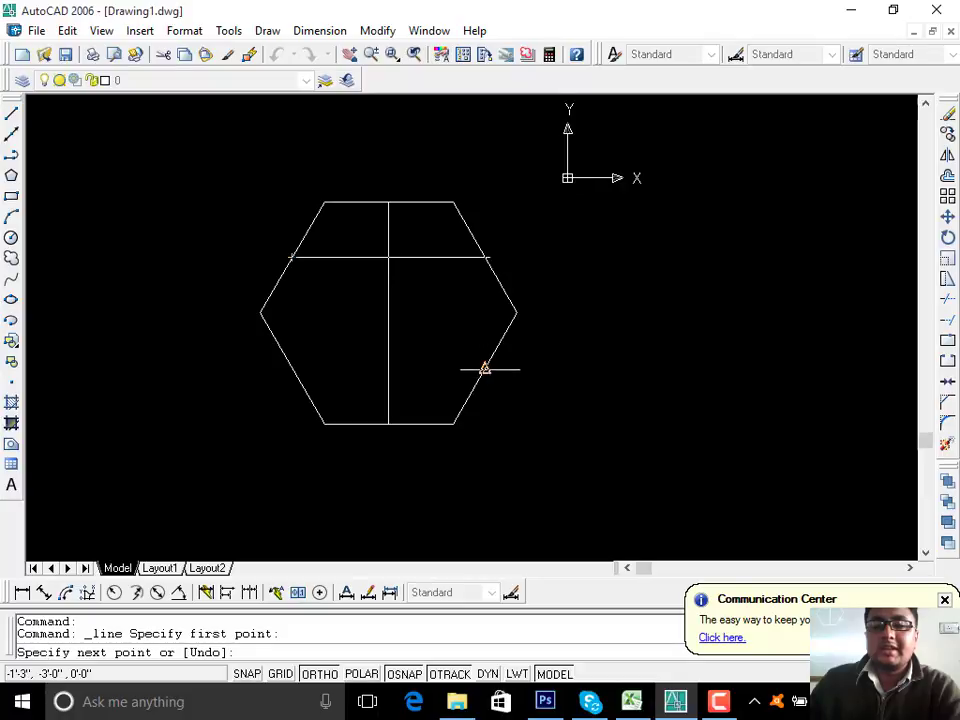
left_click(484, 368)
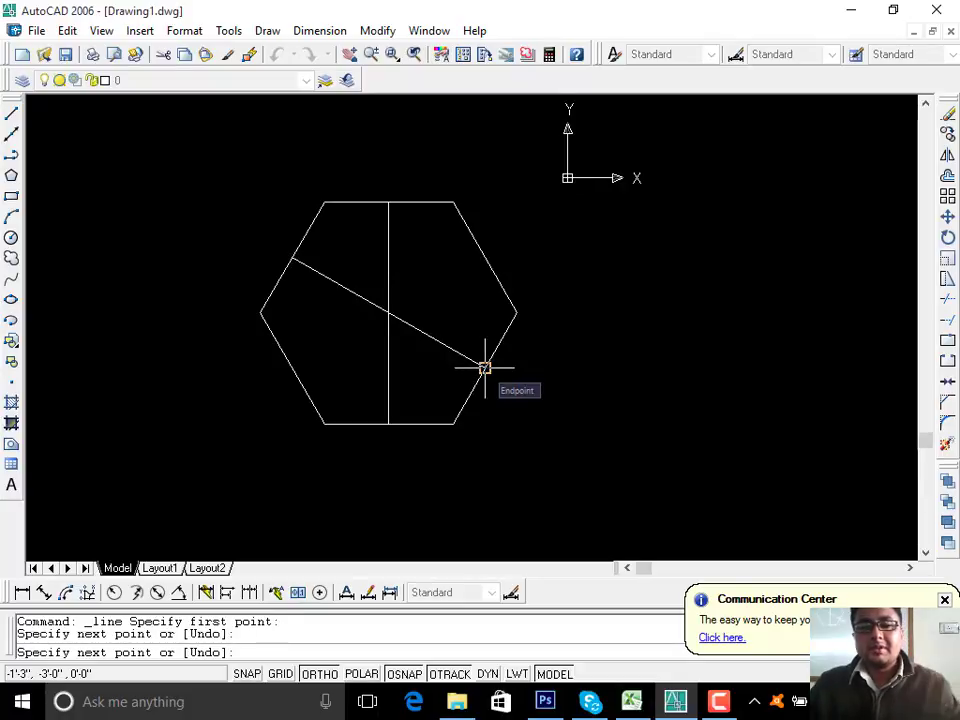
key("Return")
key("Return")
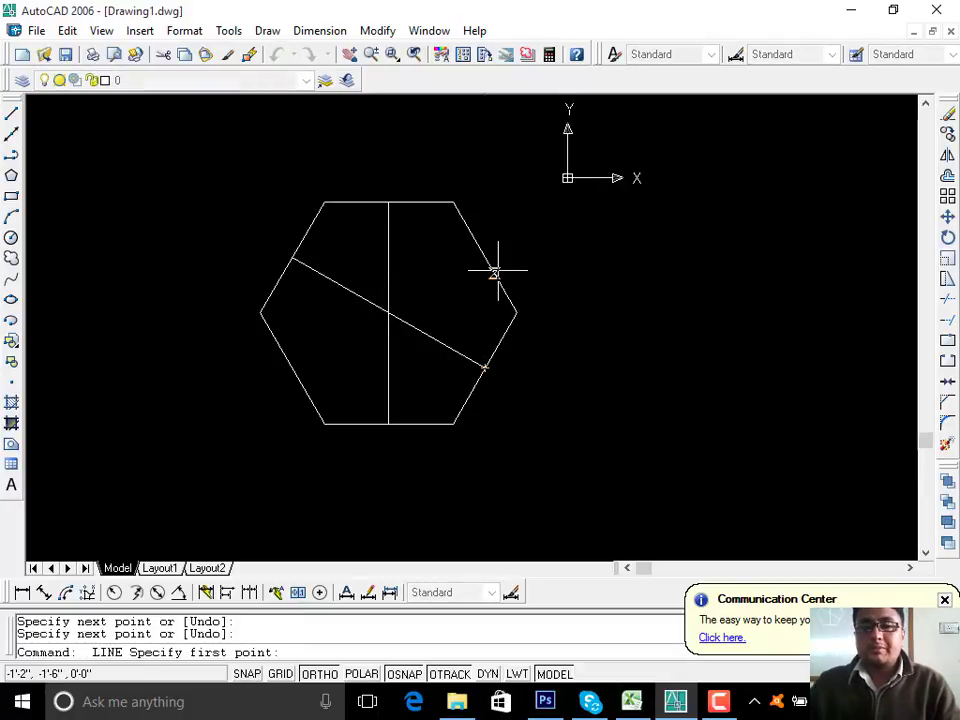
left_click(484, 258)
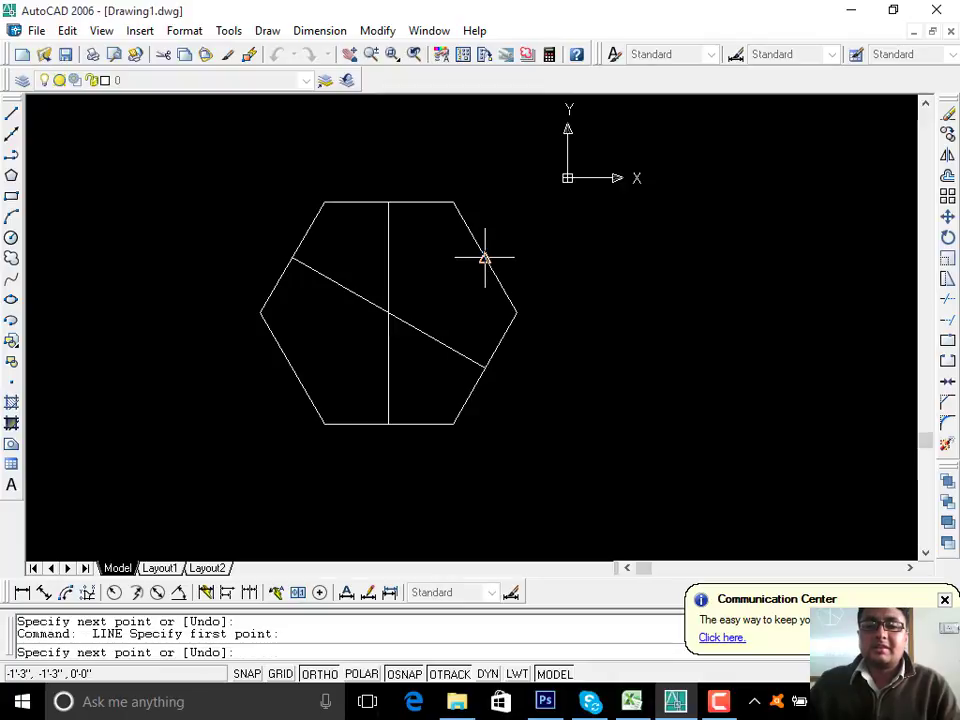
left_click(292, 367)
key("Return")
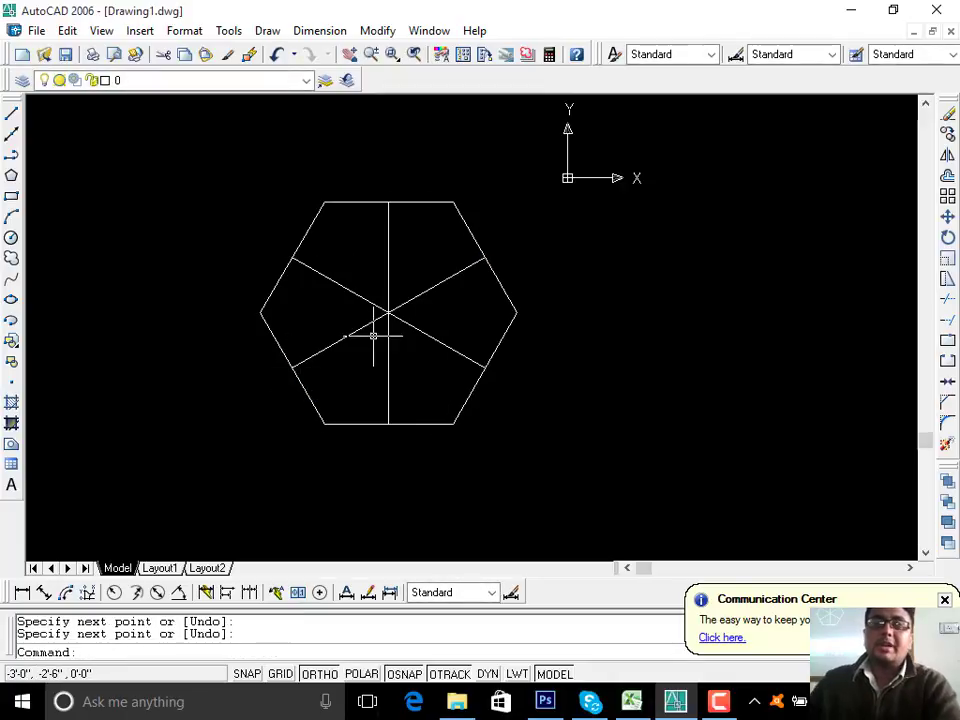
Step: Draw a circle of radius 2' centred where the three lines cross in the hexagon
scroll(397, 288, "up", 2)
mouse_move(392, 322)
middle_mouse_down()
mouse_move(415, 301)
mouse_move(399, 322)
middle_mouse_up()
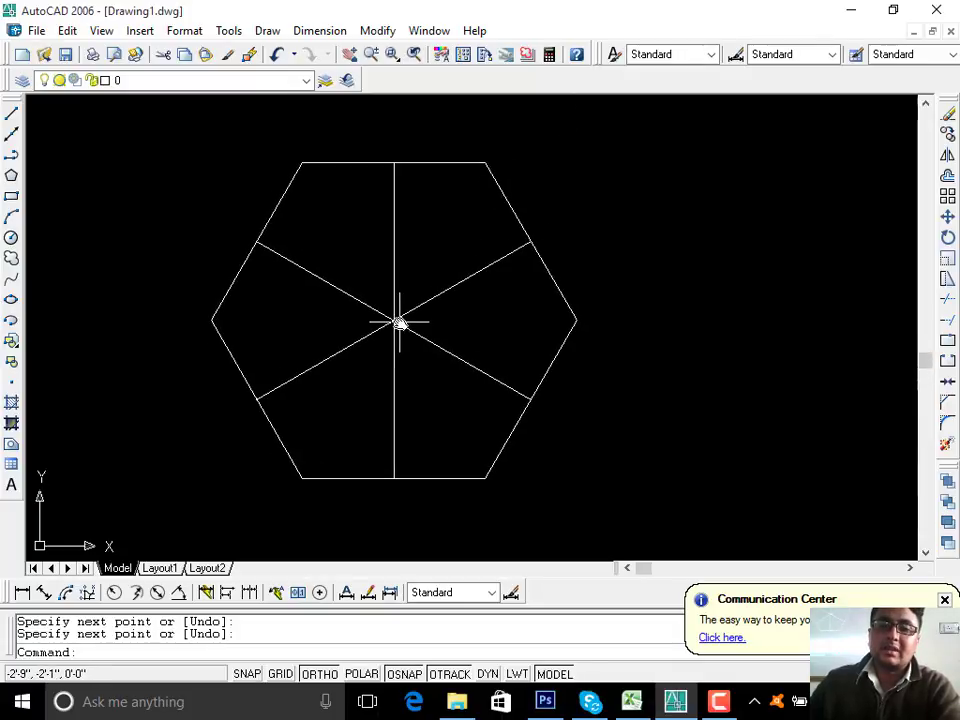
left_click(11, 238)
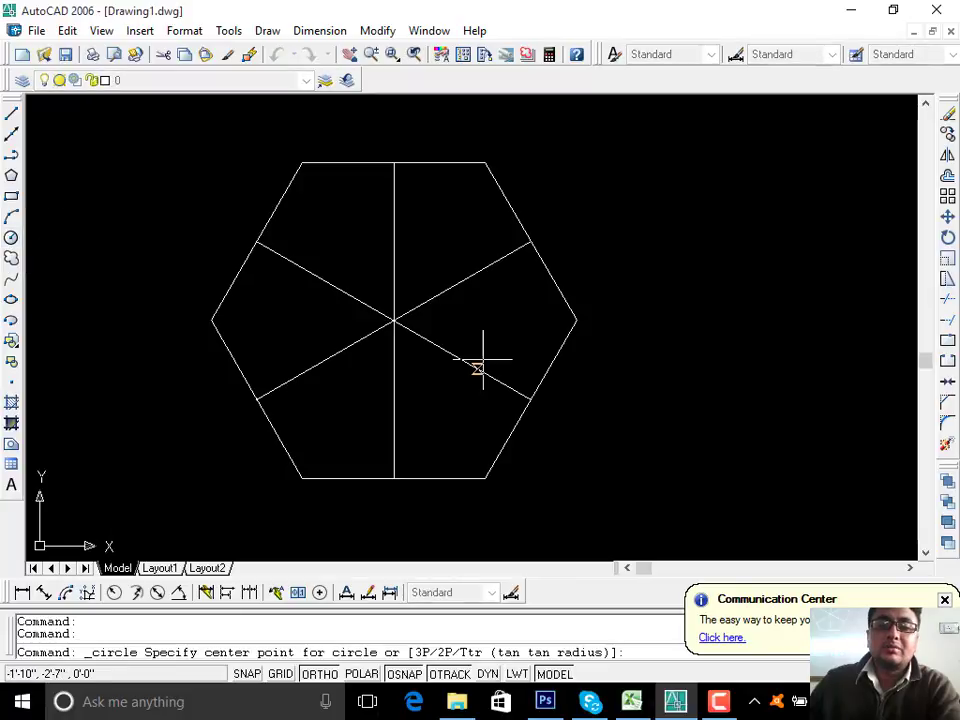
left_click(394, 320)
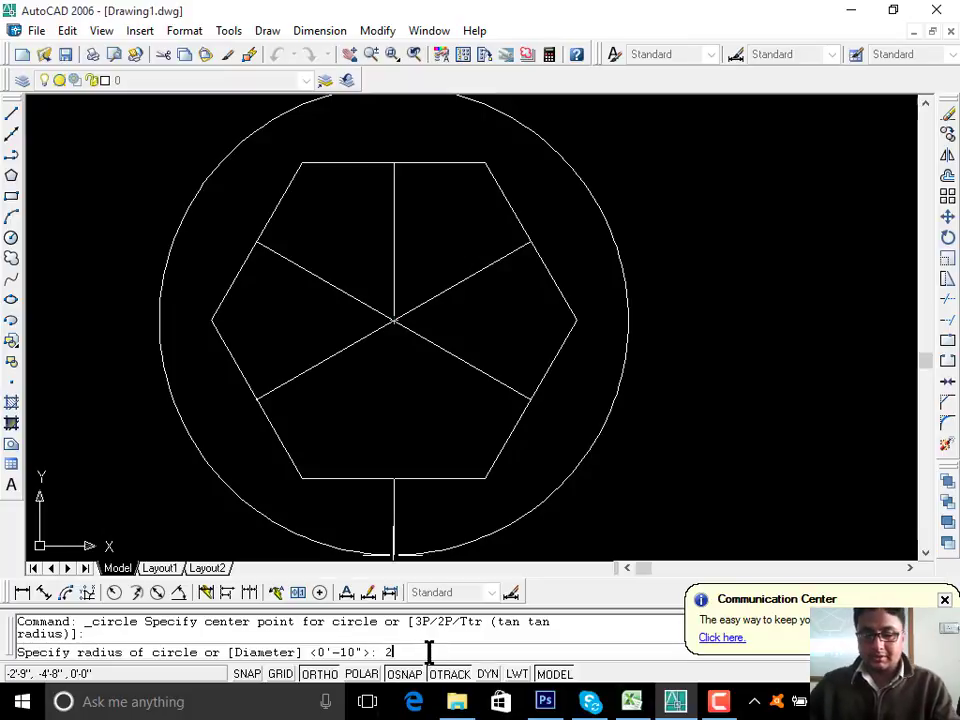
key("Return")
key("Return")
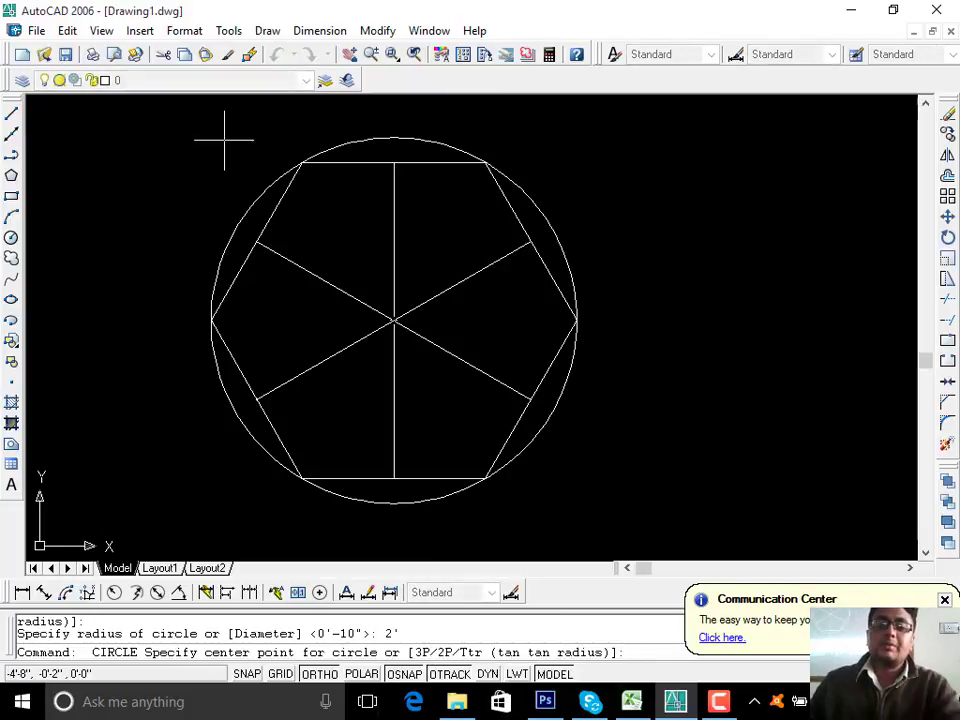
left_click(476, 204)
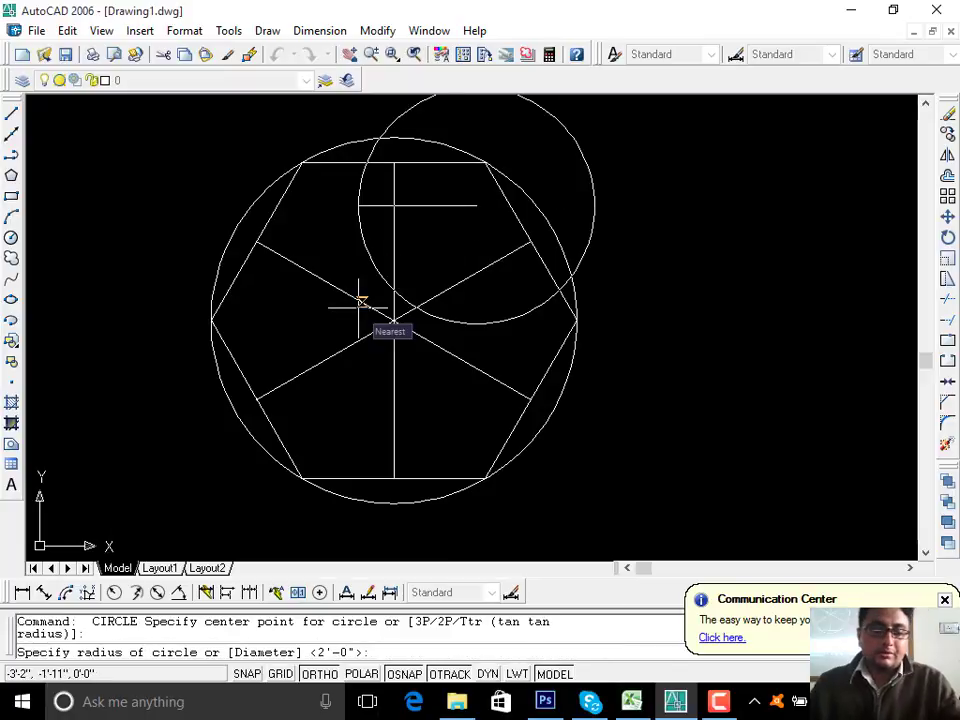
key("Escape")
key("Escape")
Step: Erase the three construction lines inside the hexagon, keeping the hexagon and the circle
left_click(459, 206)
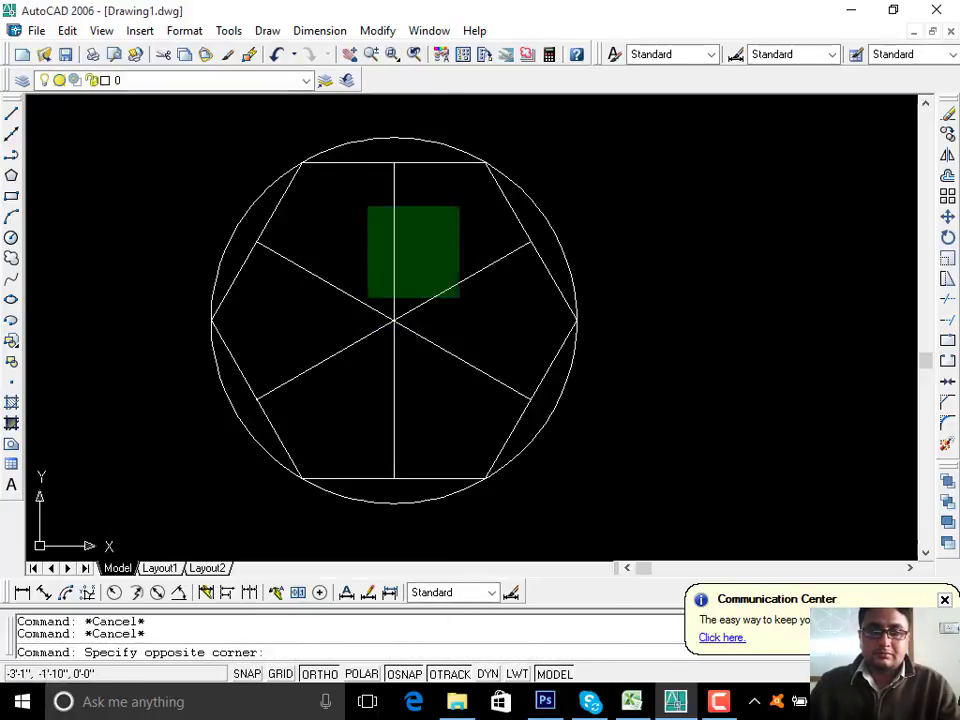
left_click(333, 358)
type("e")
key("Return")
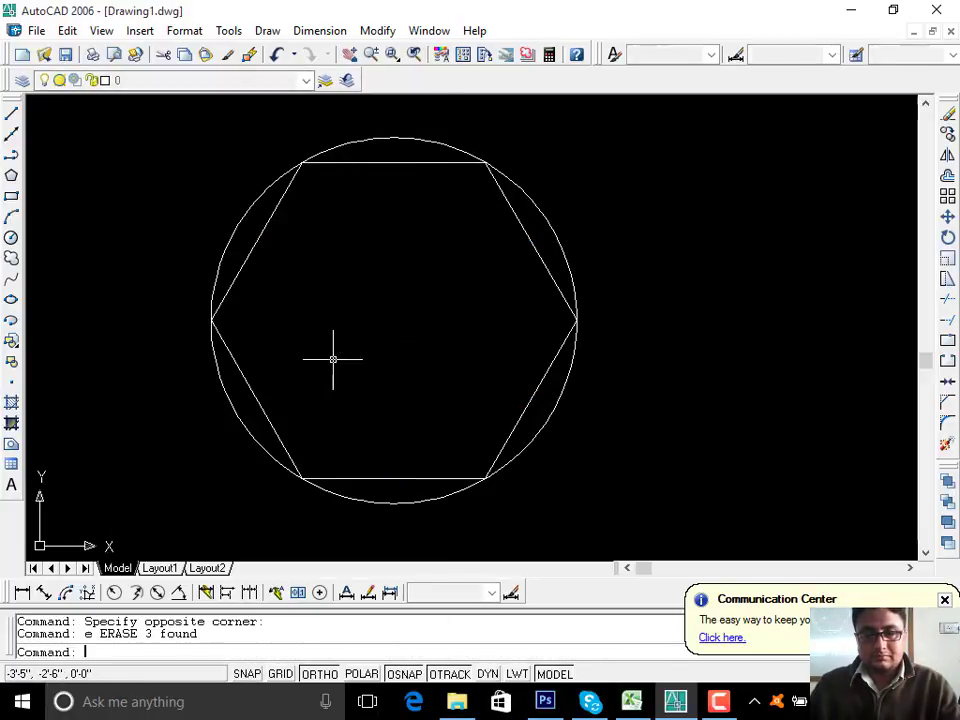
Step: Examine closely how the hexagon's upper-right corner meets the surrounding circle
scroll(485, 161, "up", 3)
scroll(471, 197, "down", 5)
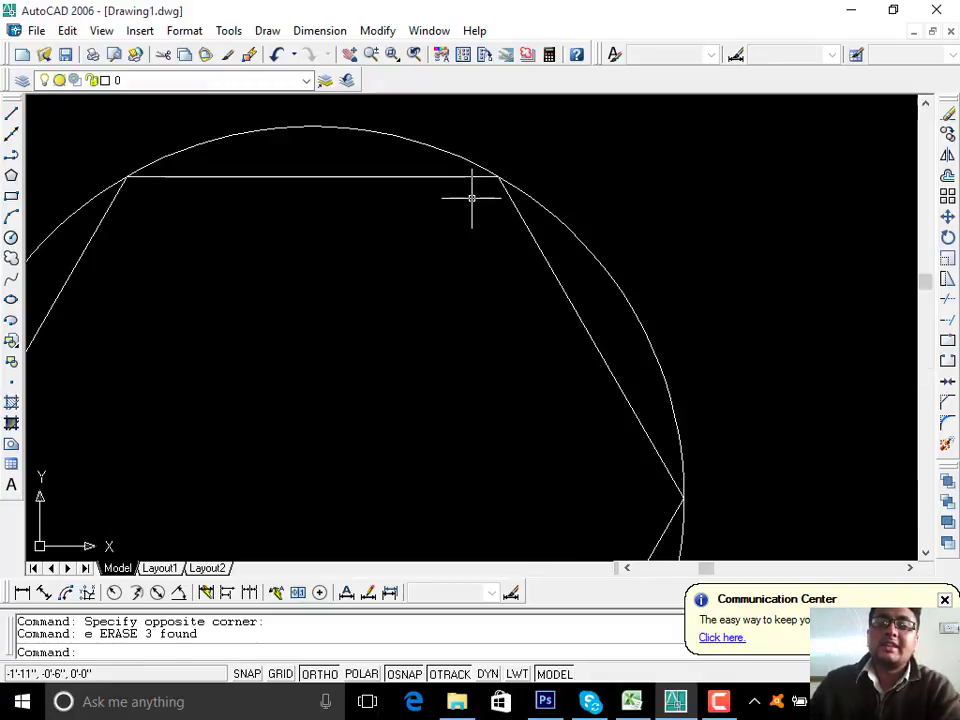
scroll(518, 185, "up", 4)
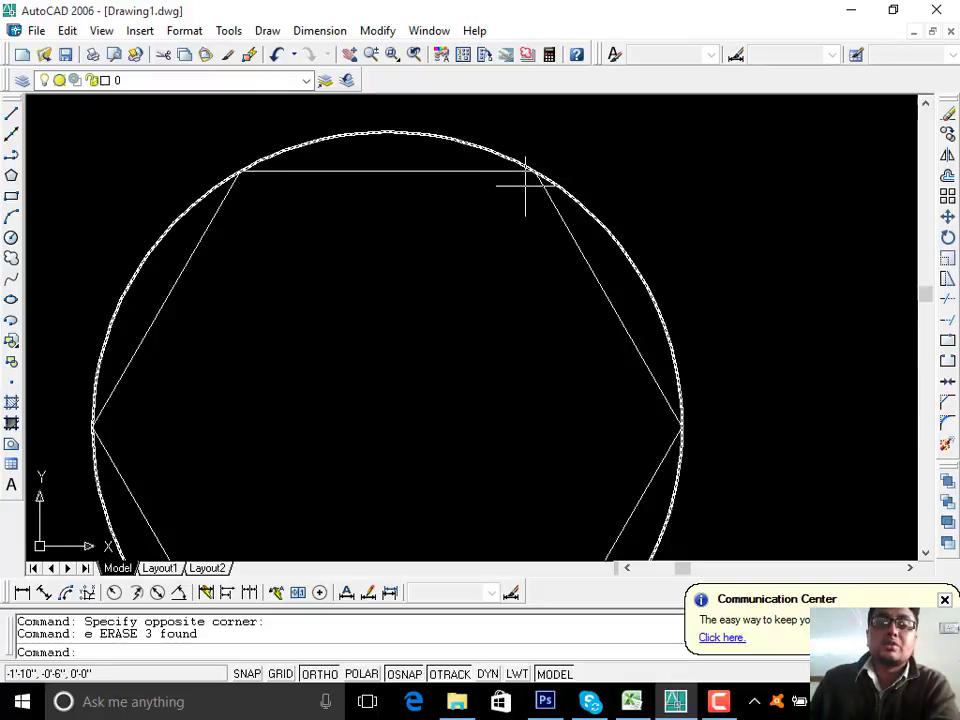
middle_click_drag(527, 184, 564, 143)
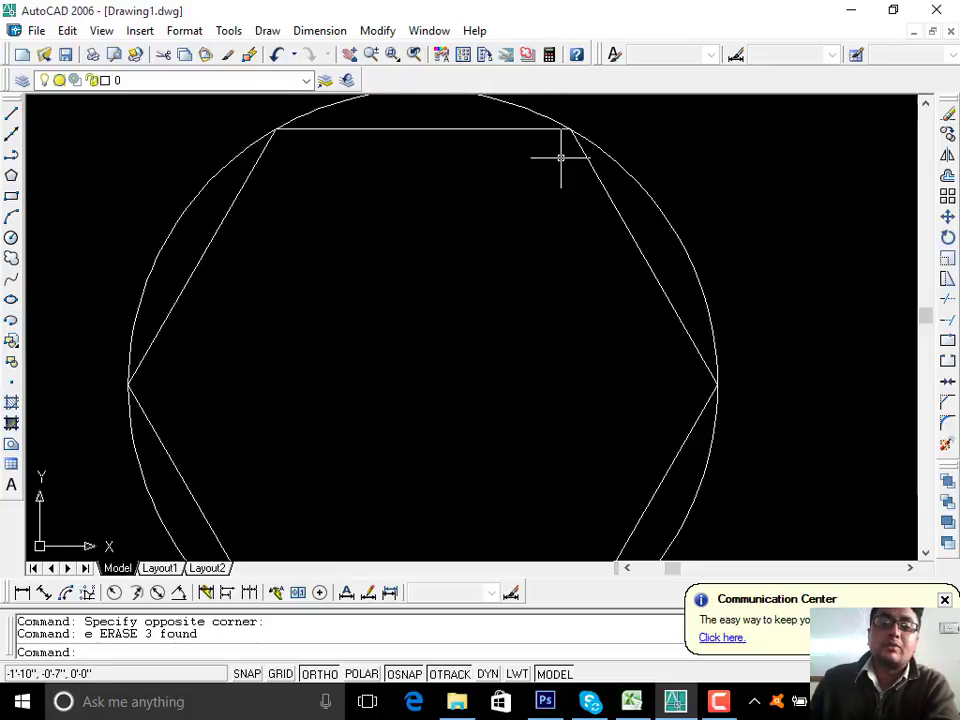
scroll(561, 155, "down", 2)
scroll(574, 150, "up", 5)
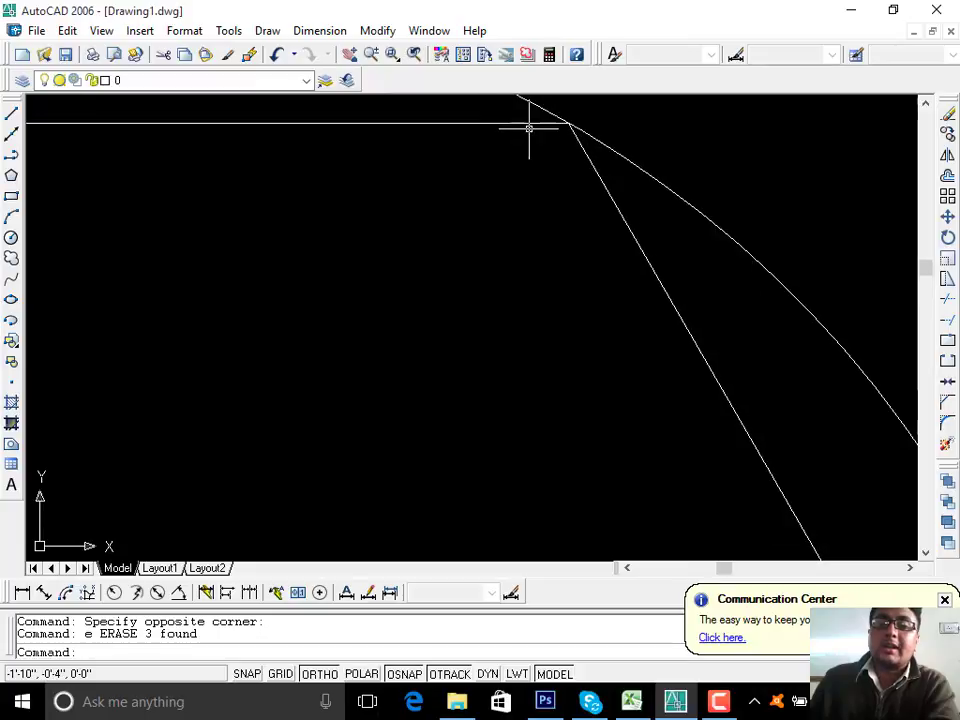
scroll(540, 208, "down", 5)
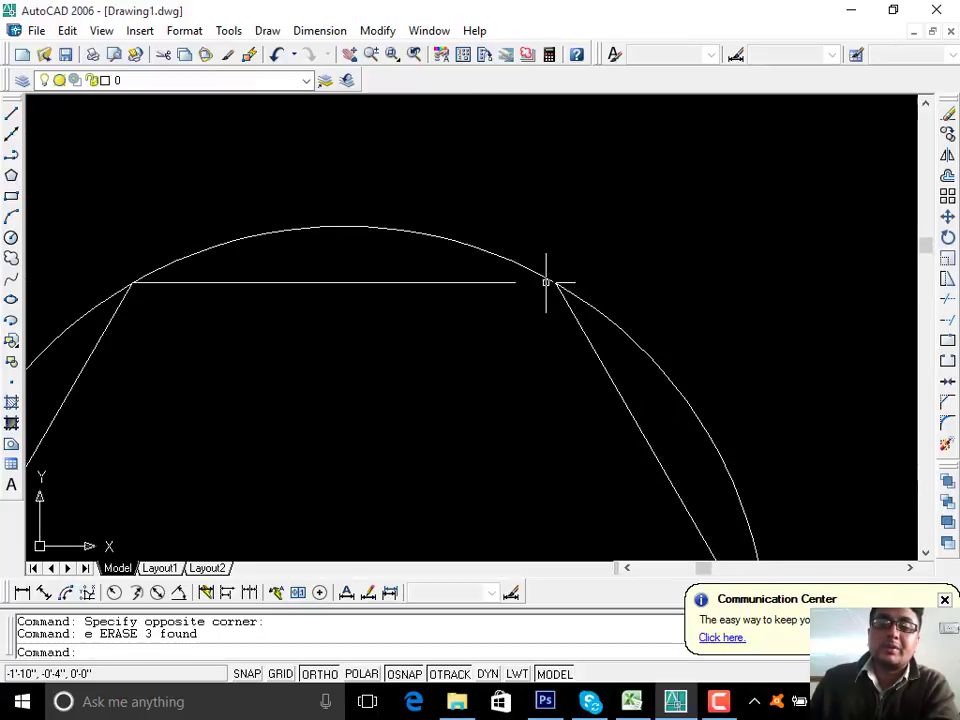
scroll(546, 283, "up", 4)
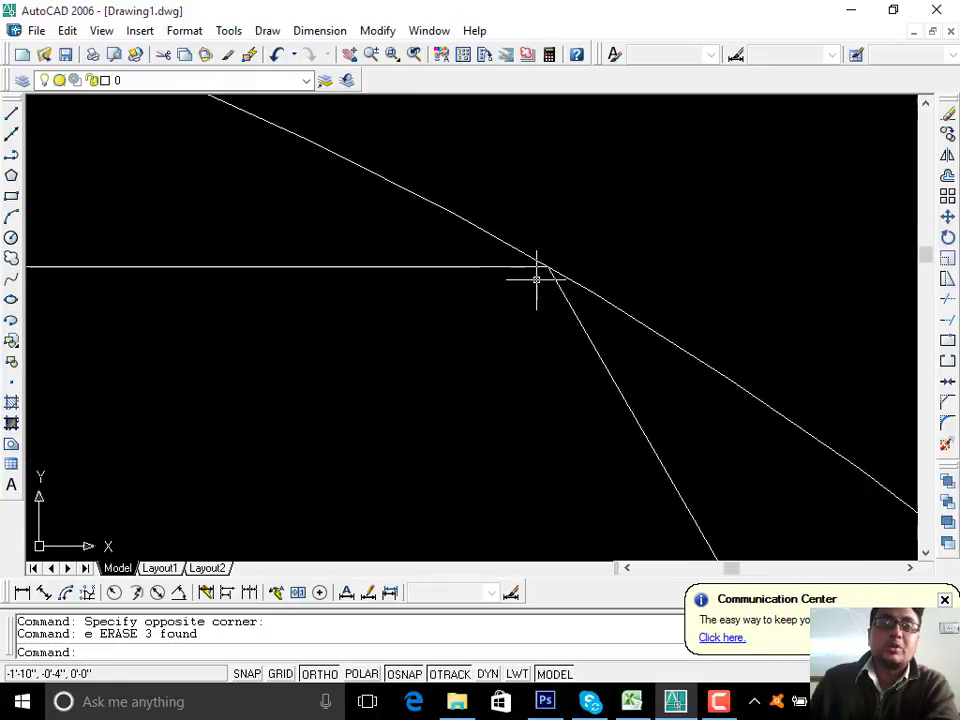
Step: Erase the hexagon and the circle around it from the drawing
scroll(536, 279, "down", 9)
left_click(618, 206)
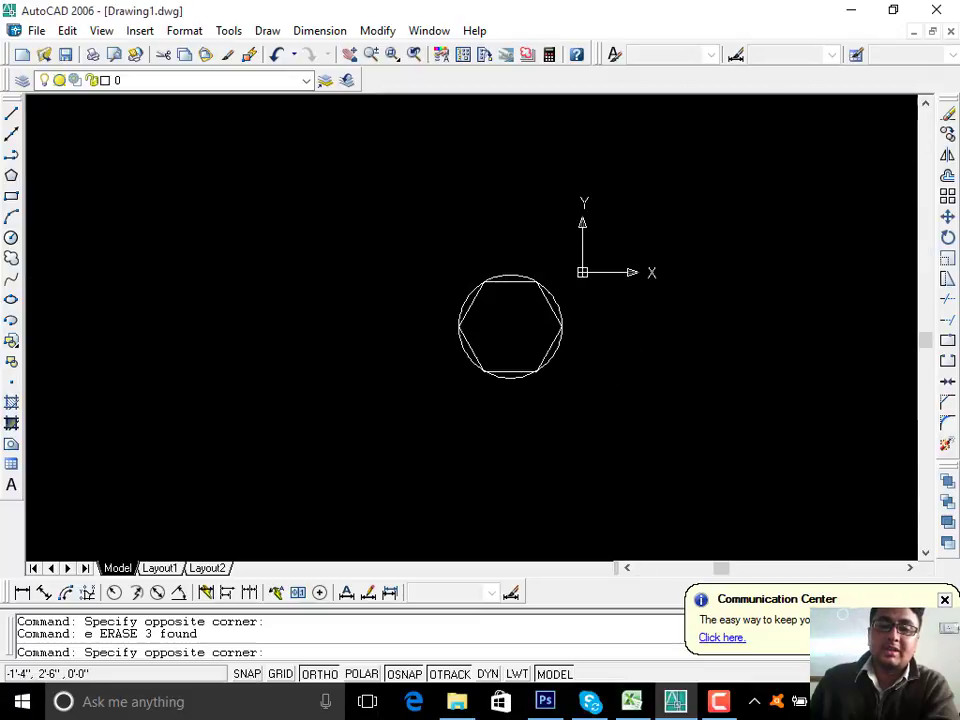
left_click(484, 372)
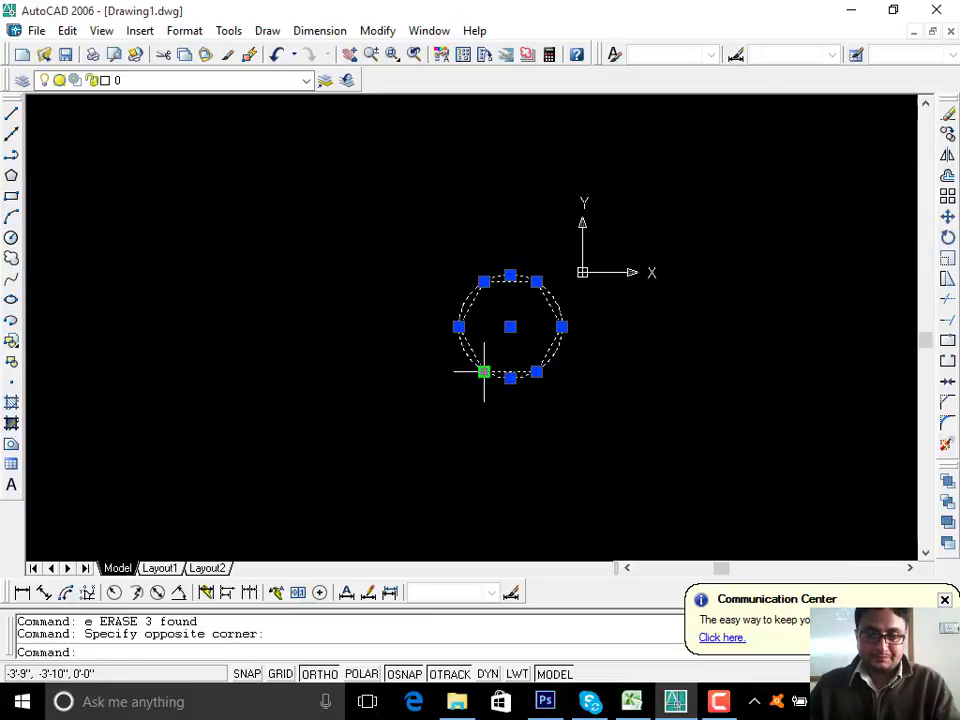
type("e")
key("Return")
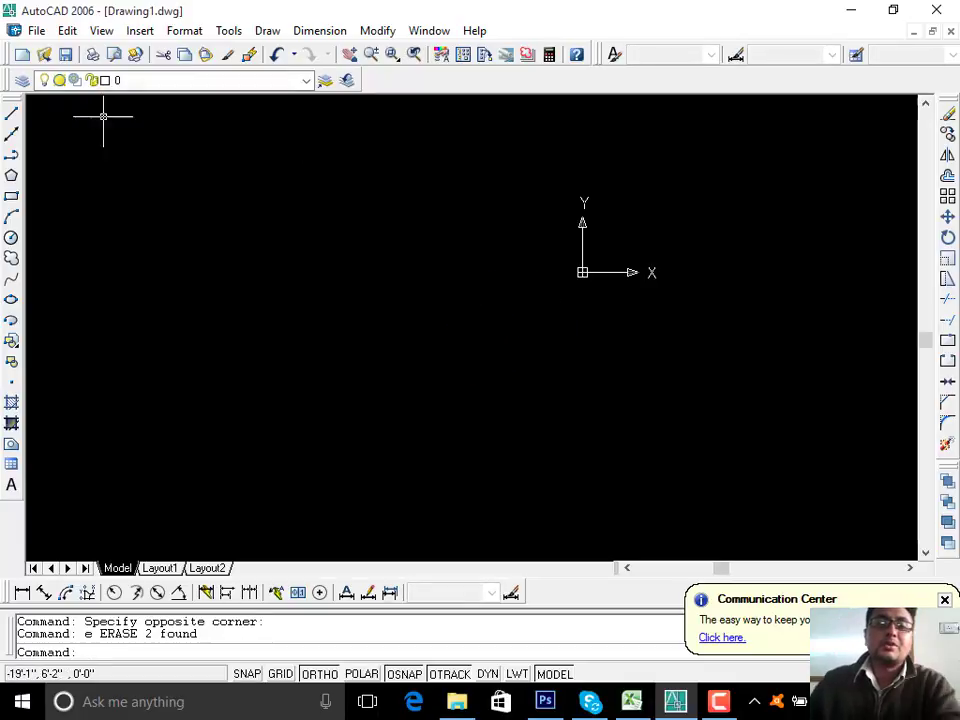
Step: Draw a nine-sided polygon circumscribed about a circle of radius 4' in the empty drawing area
left_click(12, 176)
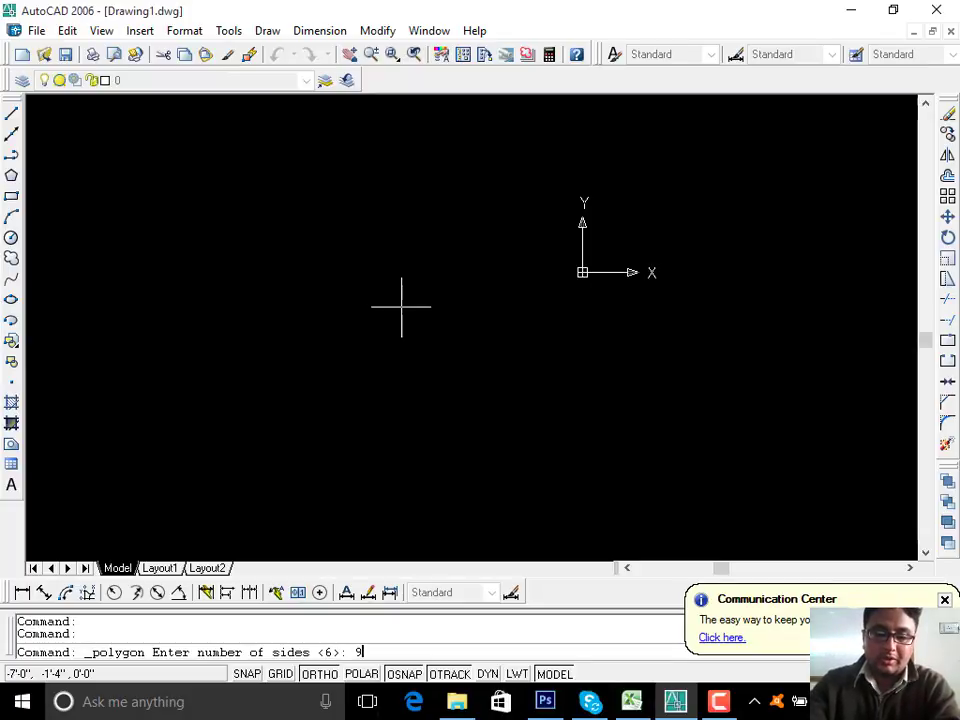
key("Return")
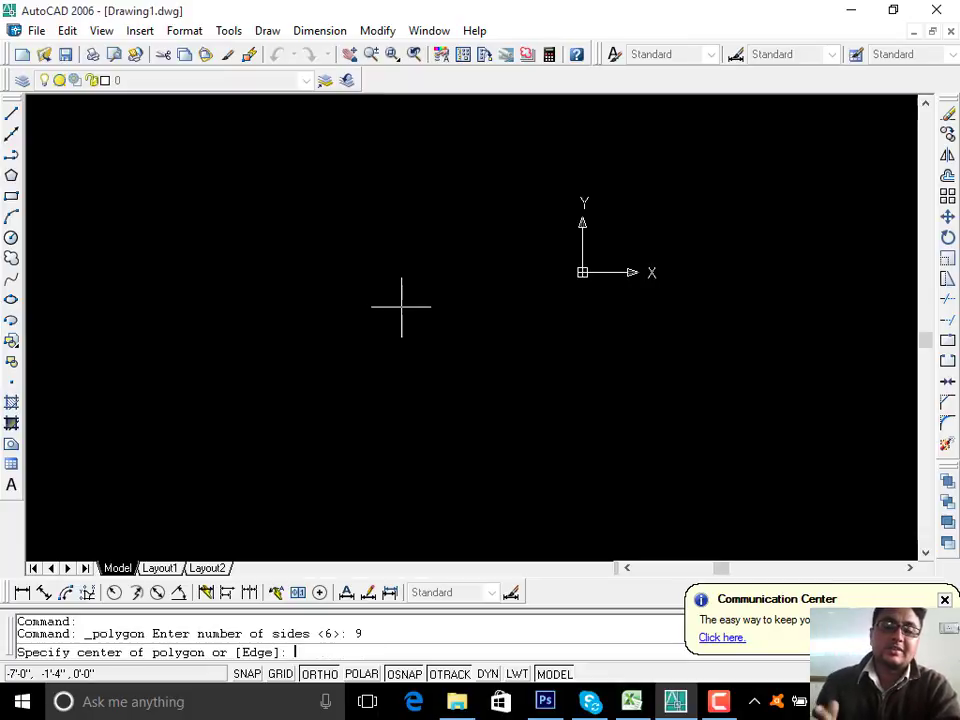
left_click(400, 326)
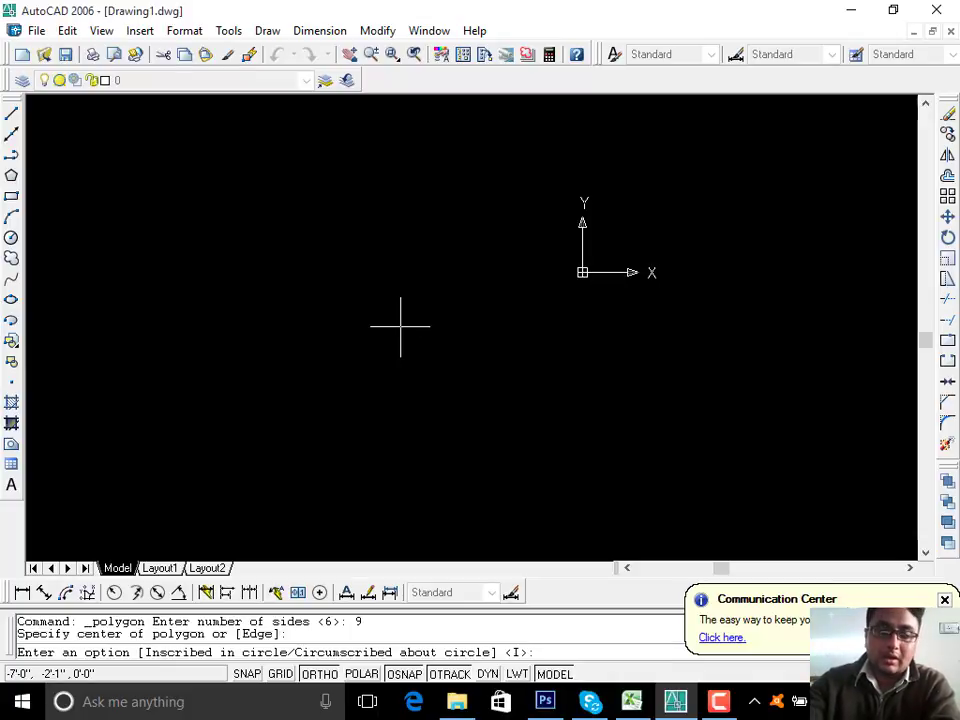
key("Return")
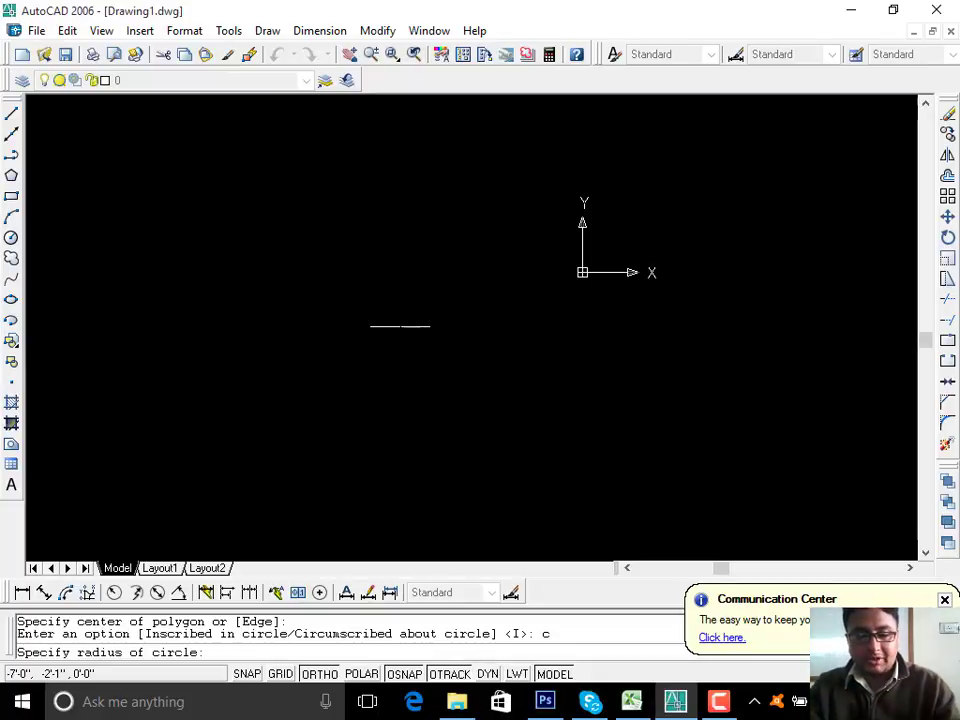
key("Return")
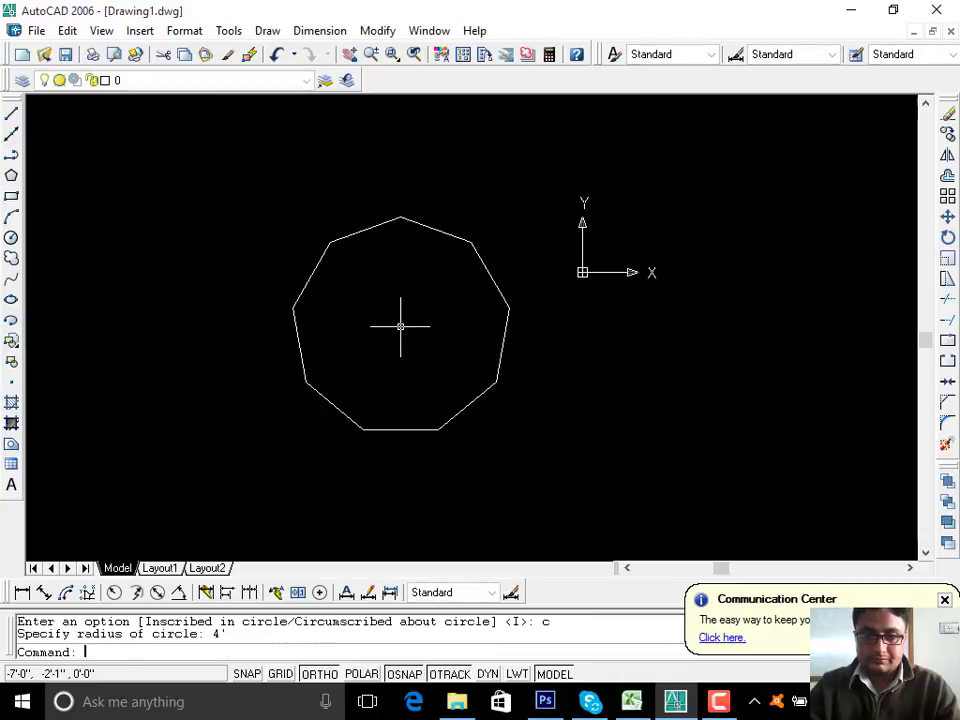
key("Return")
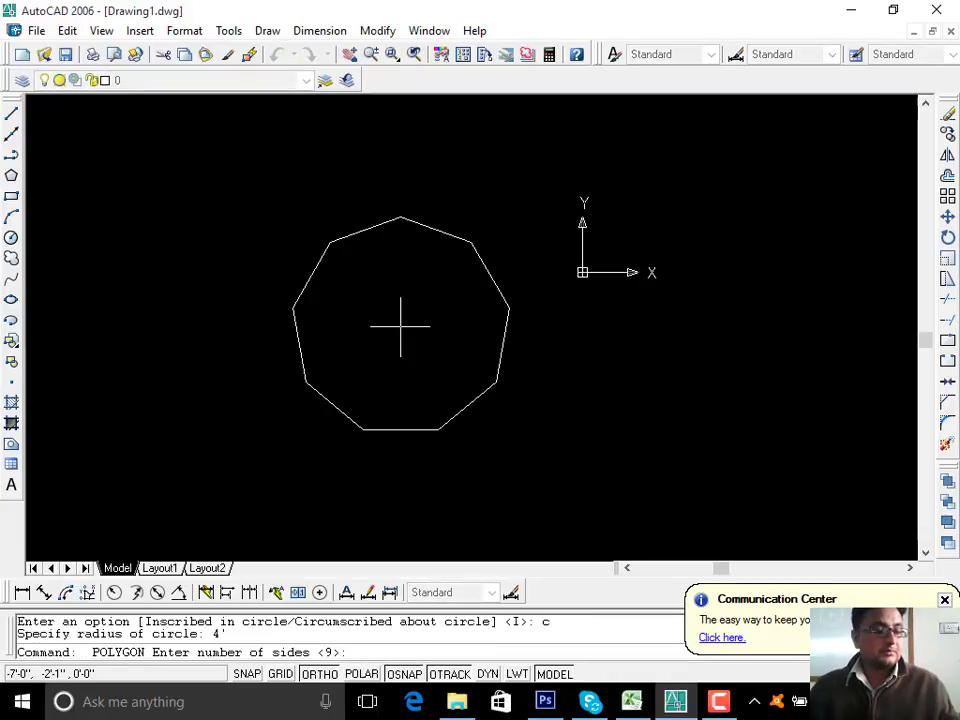
Step: Draw a line from the midpoint of the nonagon's side left of the top vertex to the midpoint of its lower-right side
scroll(429, 240, "up", 2)
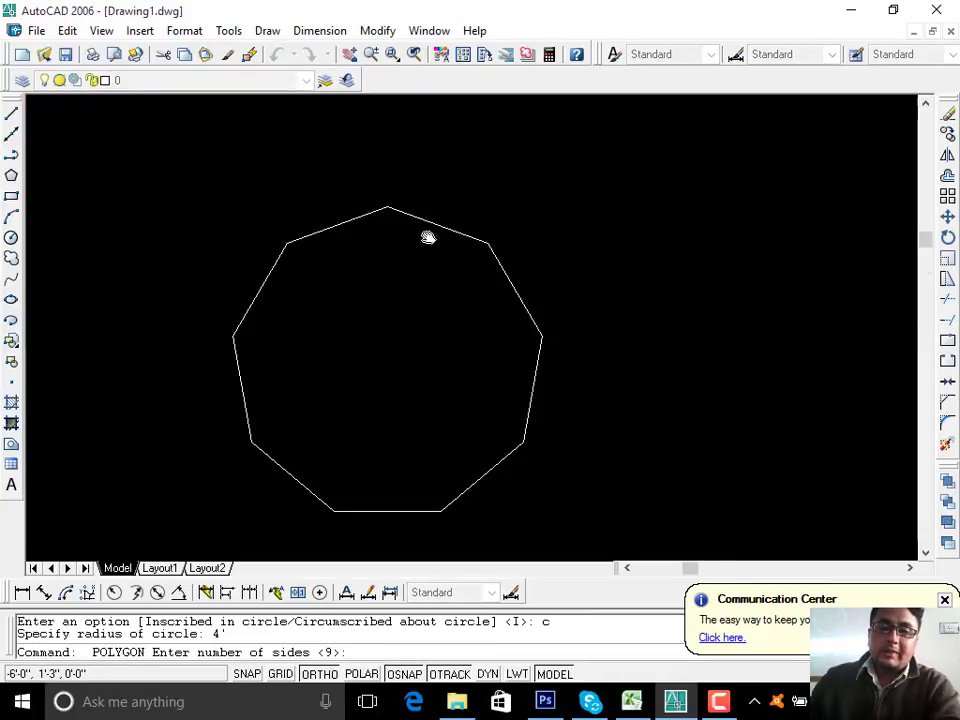
middle_click_drag(428, 237, 438, 215)
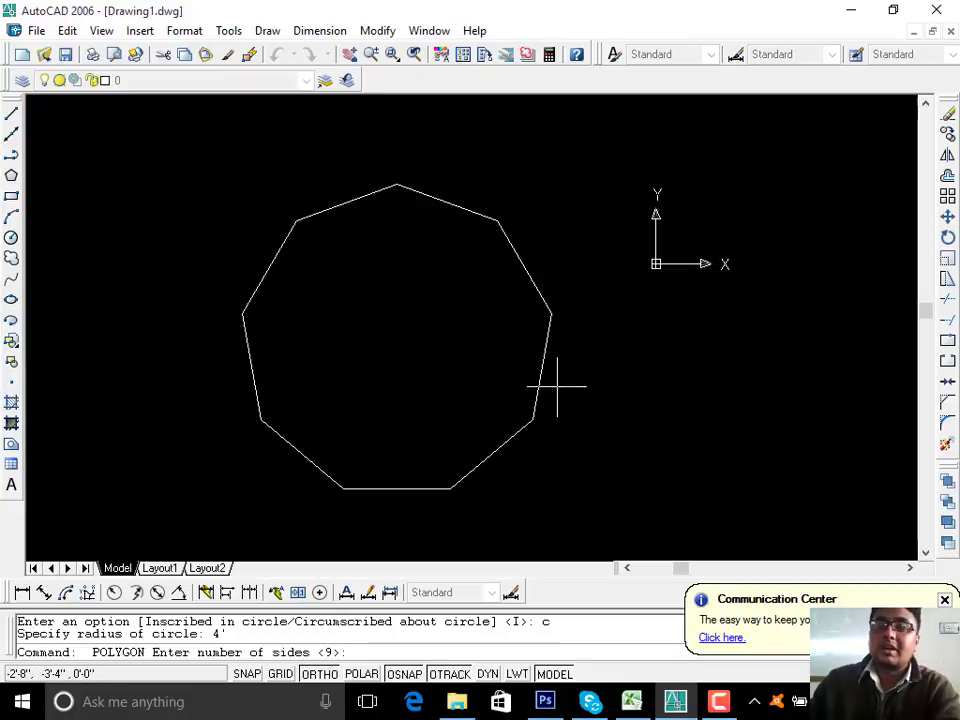
scroll(469, 259, "up", 2)
middle_click_drag(469, 259, 529, 236)
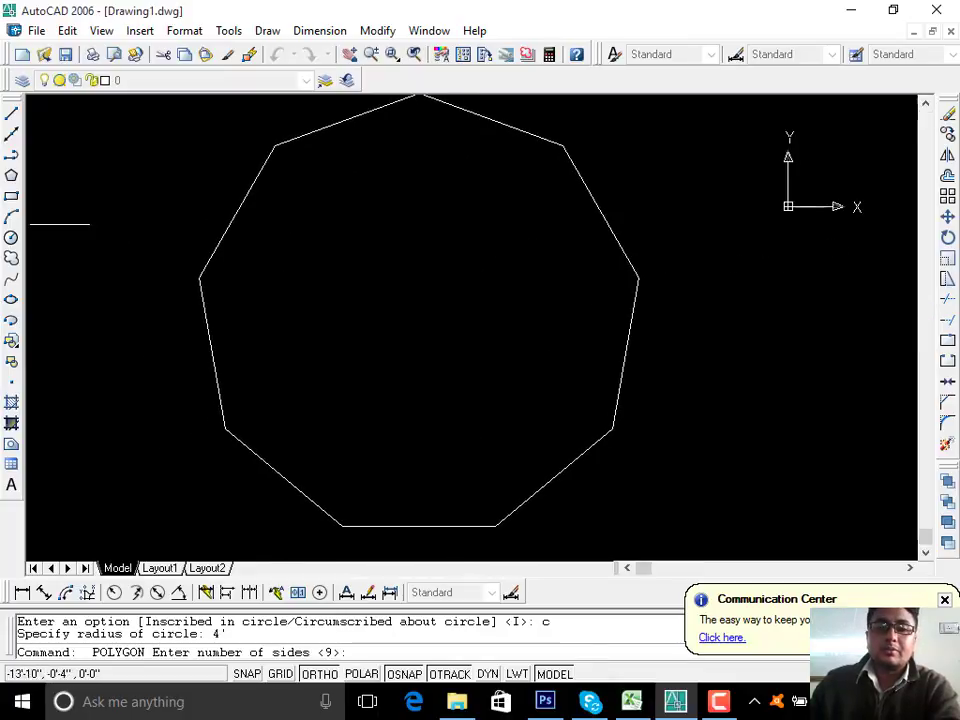
scroll(388, 140, "down", 4)
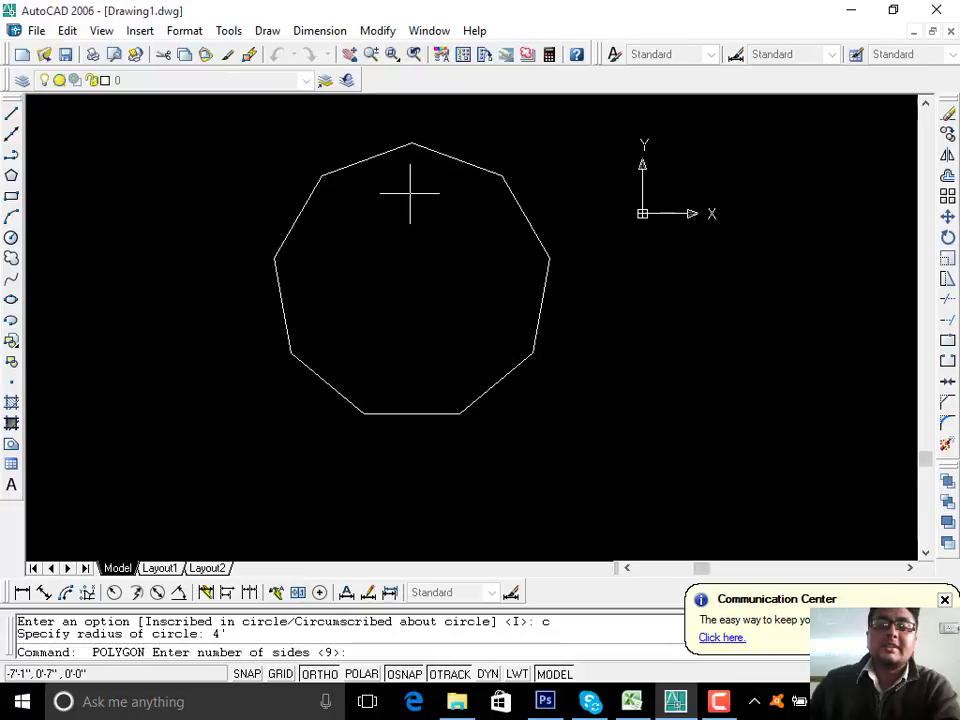
left_click(12, 114)
left_click(367, 161)
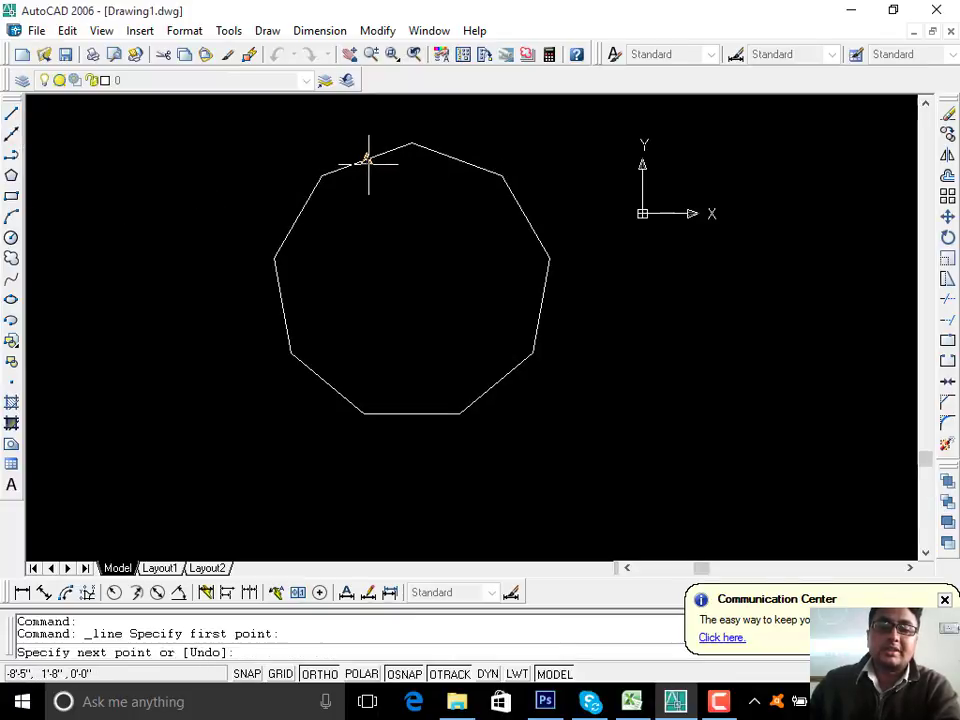
left_click(496, 382)
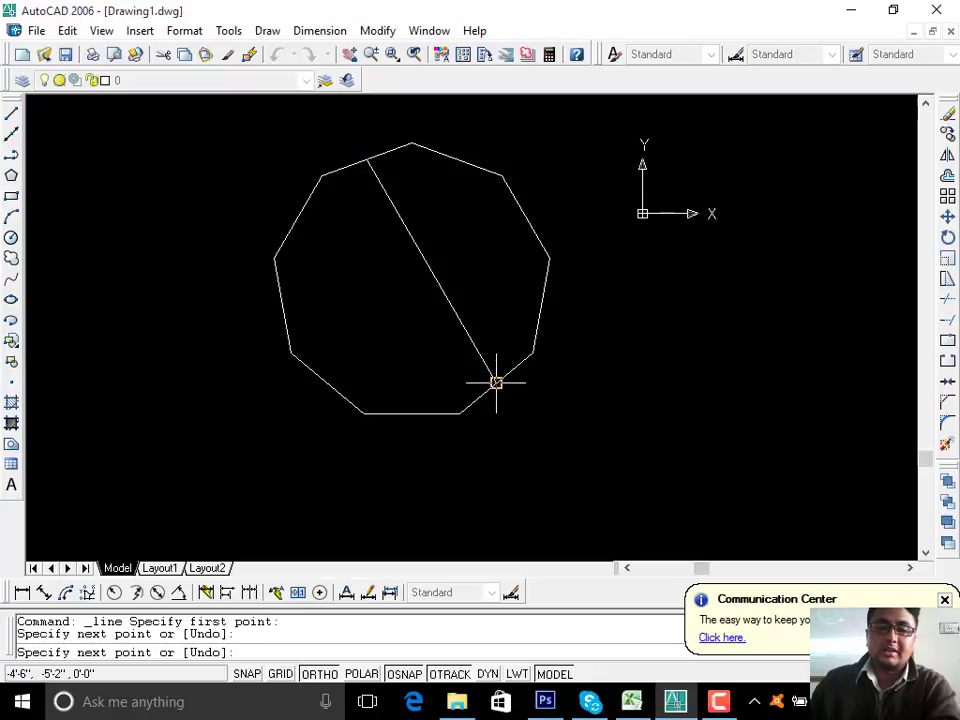
key("Return")
Step: Draw a line from the midpoint of the nonagon's lower-left side to the midpoint of its upper-right side
left_click(12, 116)
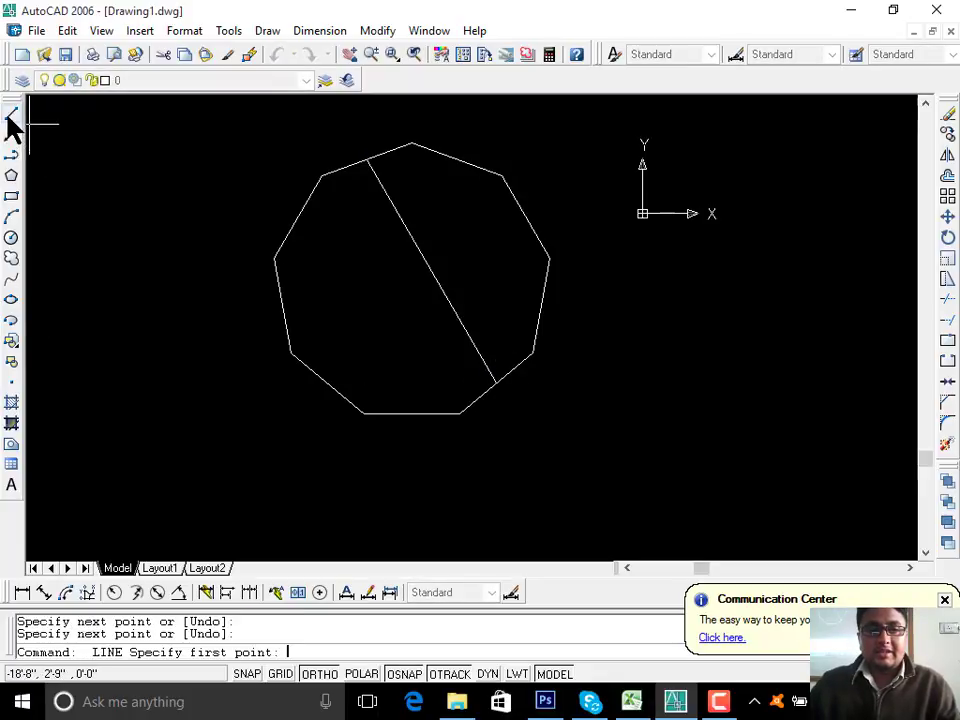
left_click(11, 118)
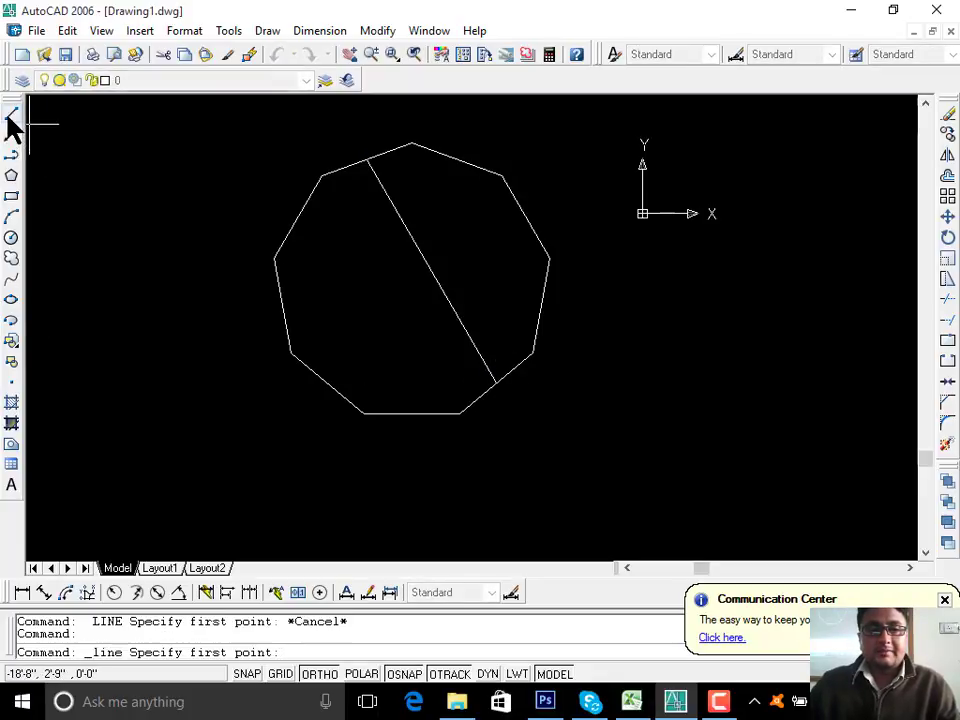
left_click(327, 384)
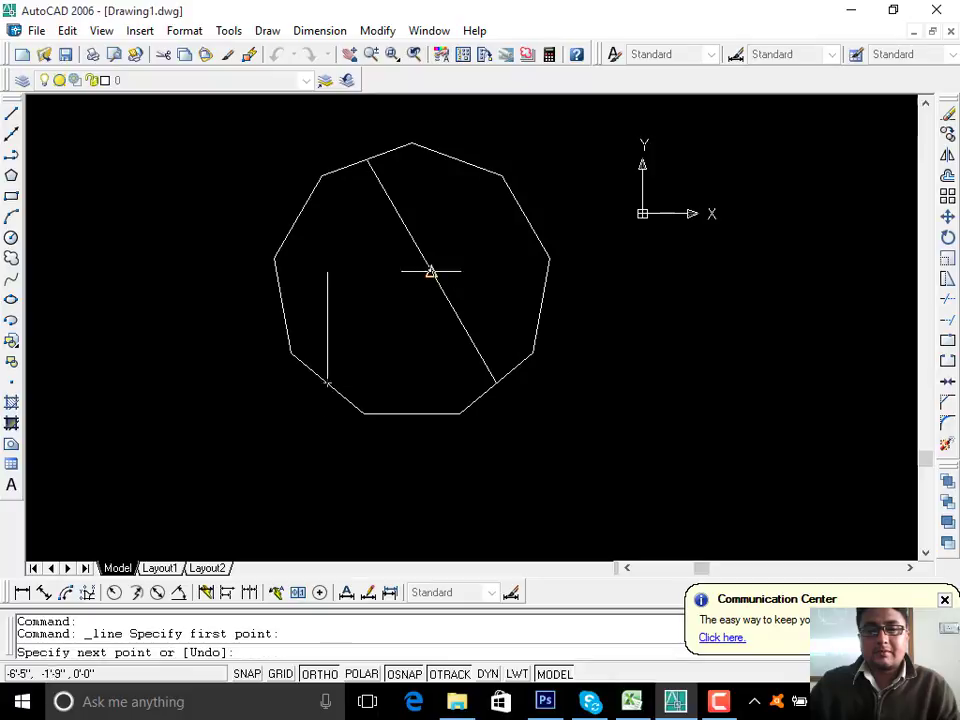
left_click(524, 216)
key("Escape")
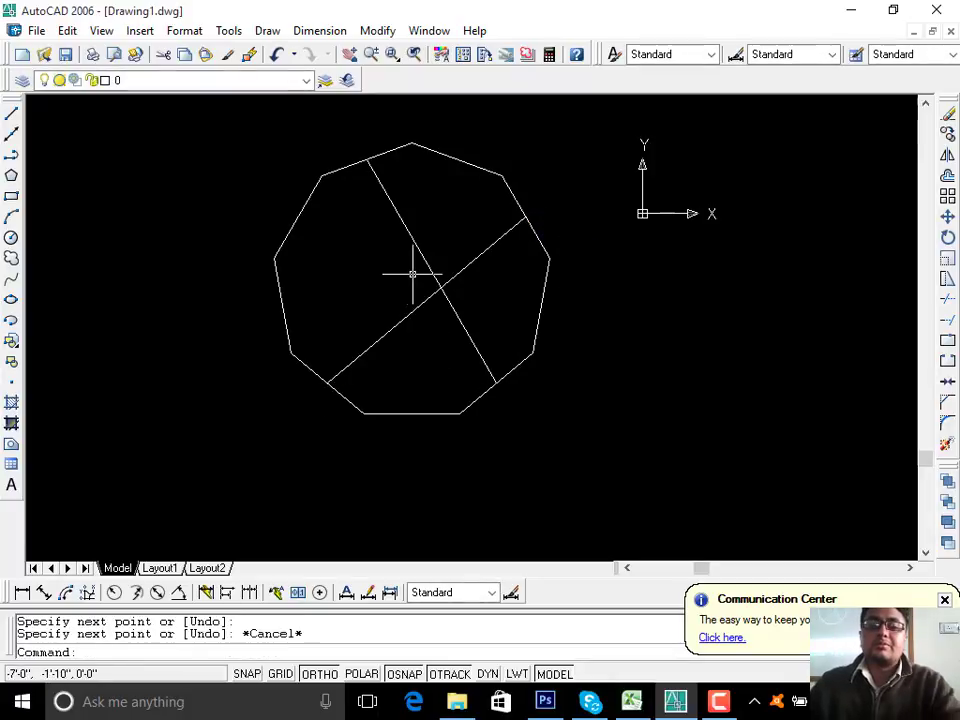
Step: Erase both midpoint-to-midpoint lines inside the nonagon
scroll(448, 282, "up", 3)
middle_click_drag(383, 305, 417, 285)
scroll(428, 293, "up", 3)
left_click(474, 200)
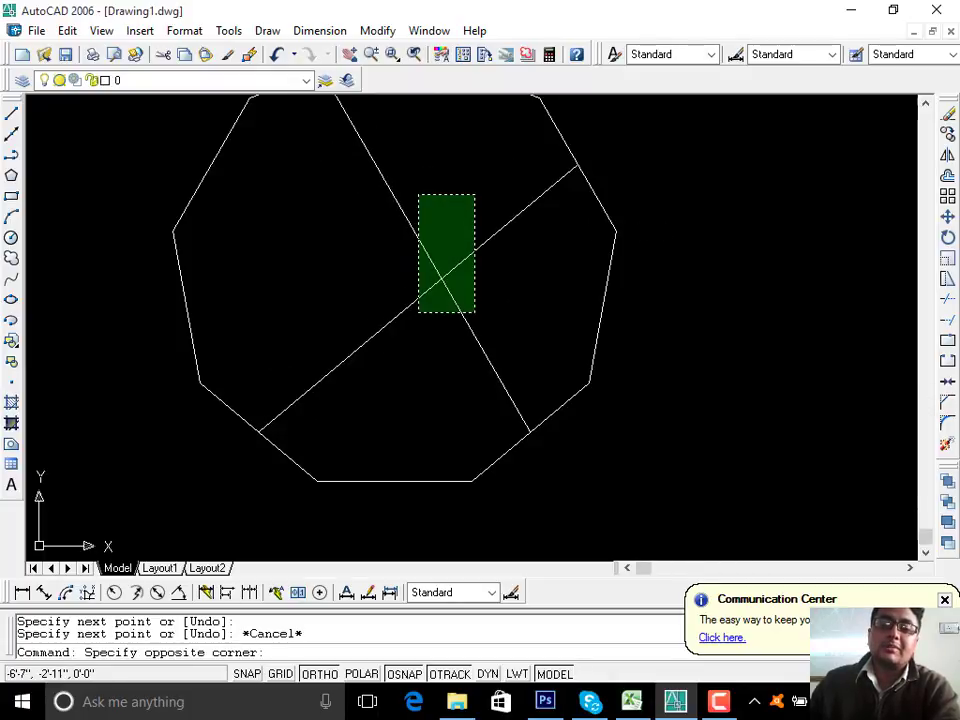
left_click(418, 315)
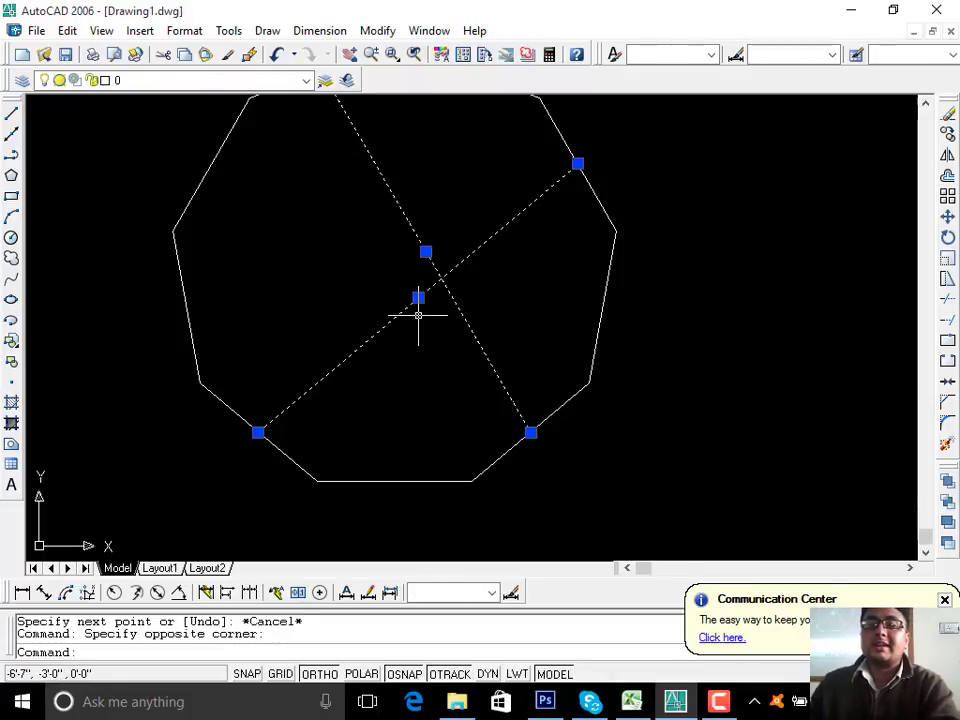
type("e")
key("Return")
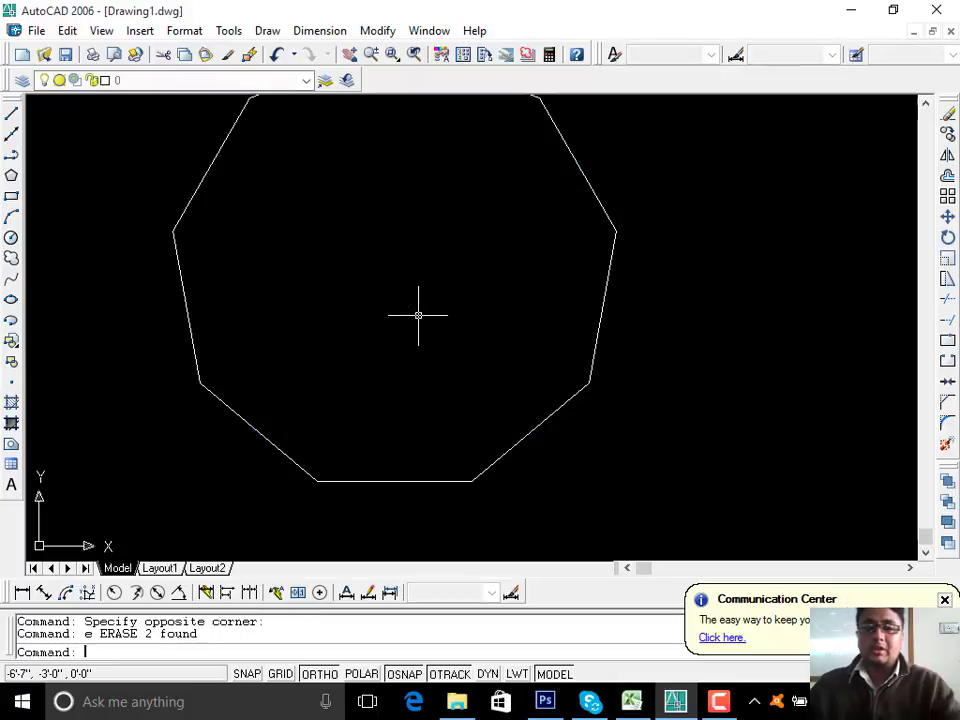
Step: Draw a vertical line from the nonagon's top vertex to the midpoint of its bottom side
scroll(410, 318, "down", 2)
middle_click_drag(401, 321, 469, 326)
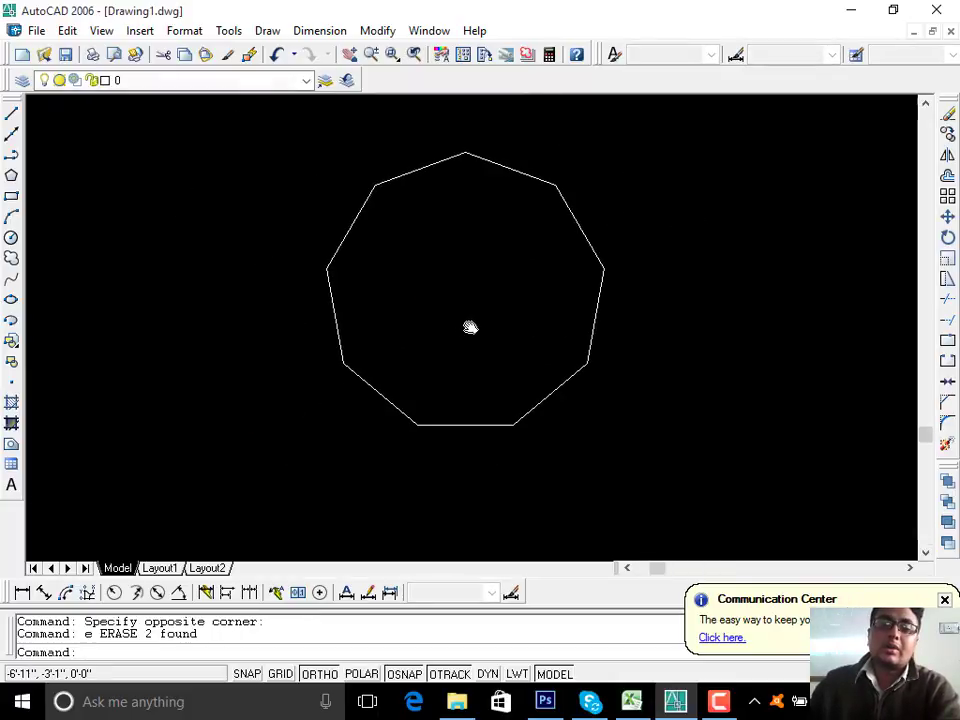
left_click(14, 116)
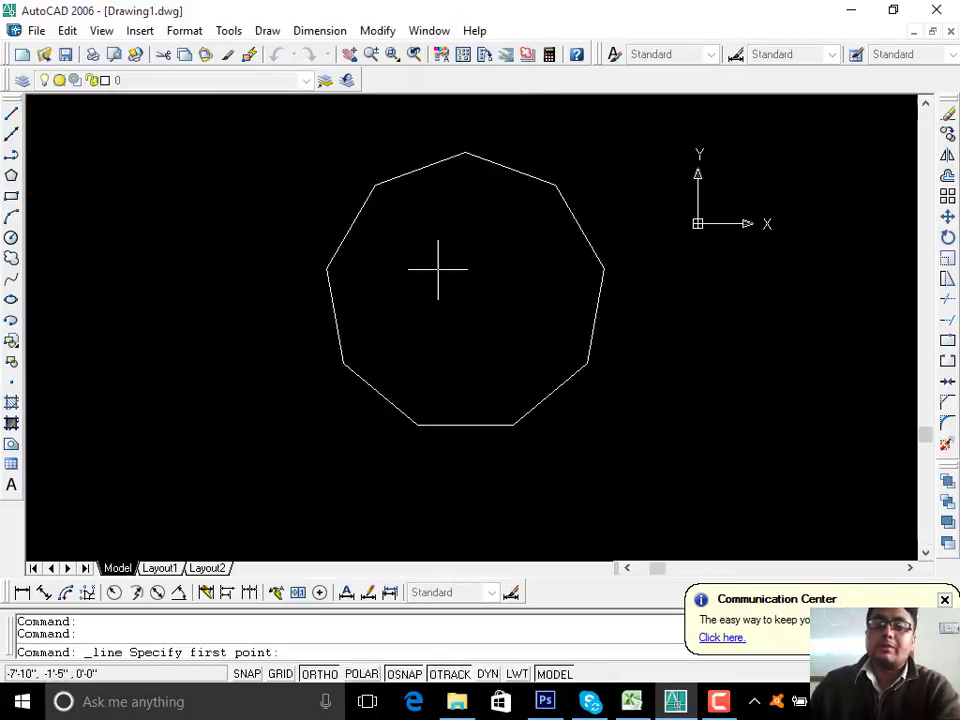
left_click(465, 152)
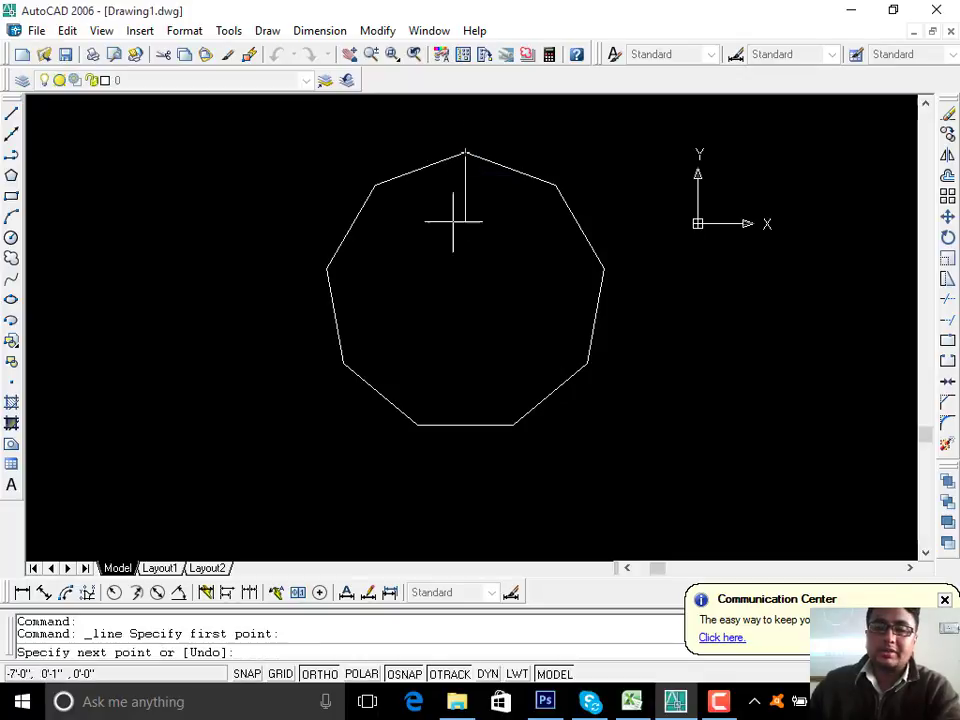
left_click(465, 425)
key("Return")
Step: Draw a line from the midpoint of the nonagon's steep right-hand side to its leftmost vertex
key("Return")
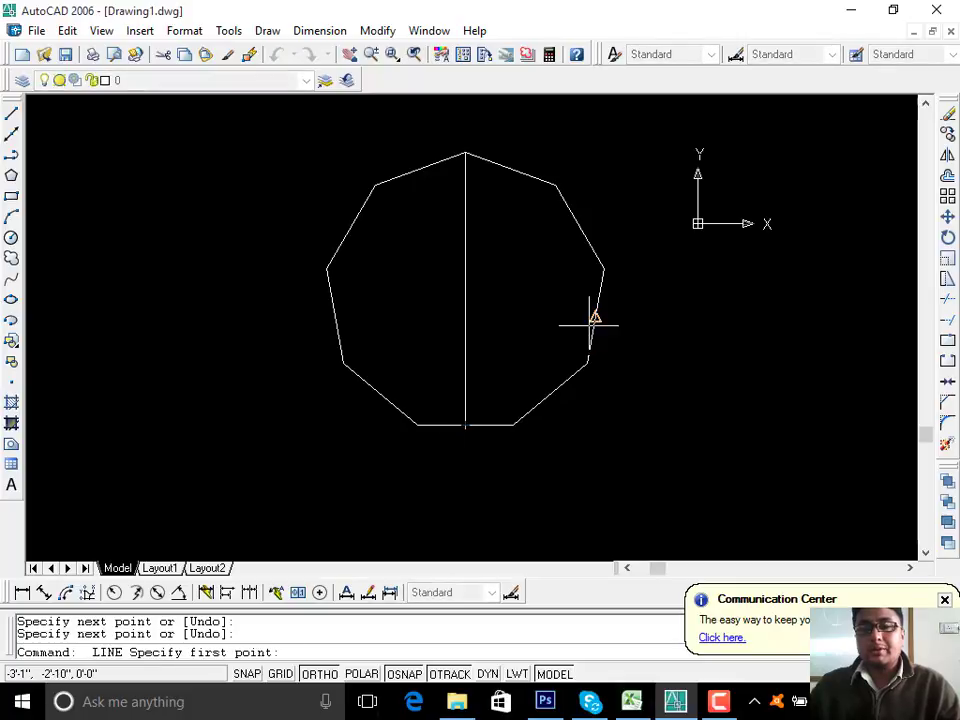
left_click(595, 317)
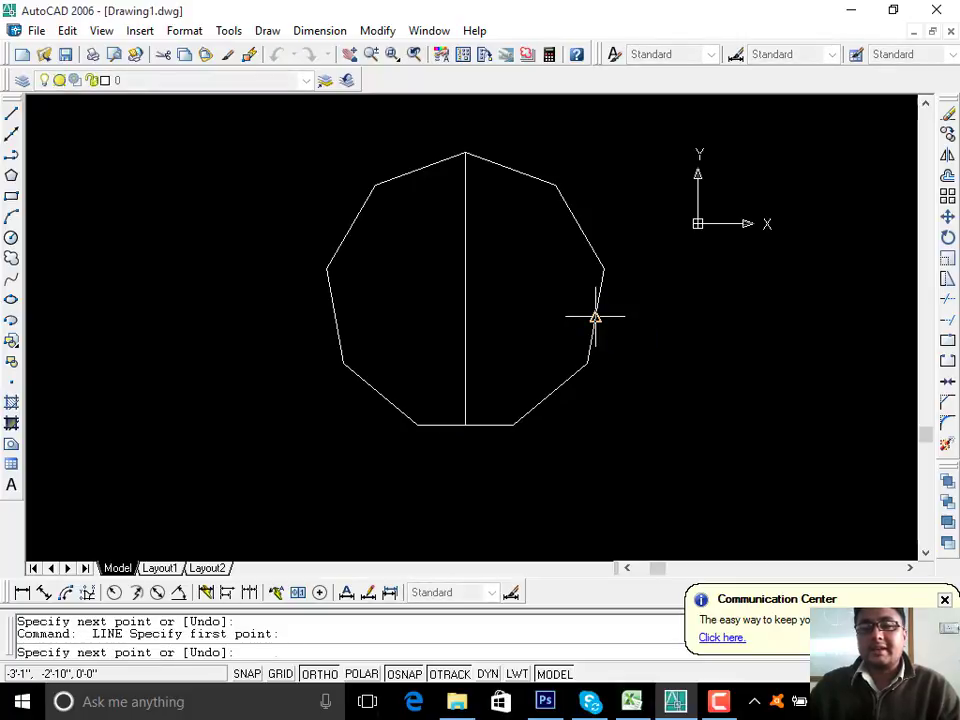
left_click(326, 268)
key("Return")
Step: Draw a line from the nonagon's upper-left vertex to the midpoint of its lower-right side
key("Return")
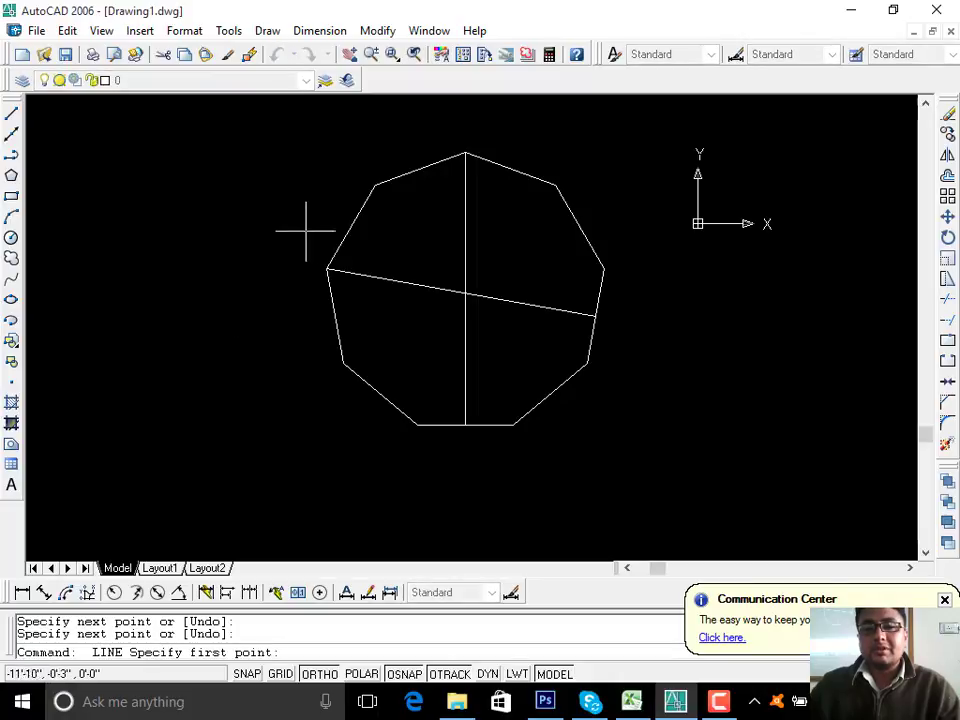
left_click(374, 185)
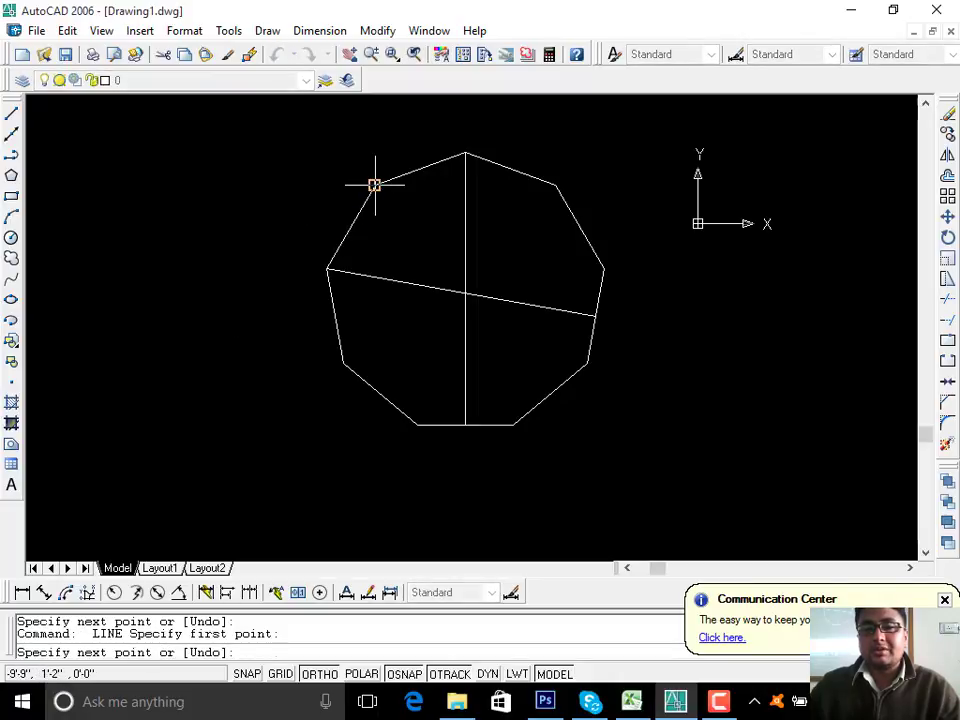
left_click(549, 393)
key("Return")
Step: Draw a line from the midpoint of the nonagon's upper-right side to its opposite lower-left vertex
key("Return")
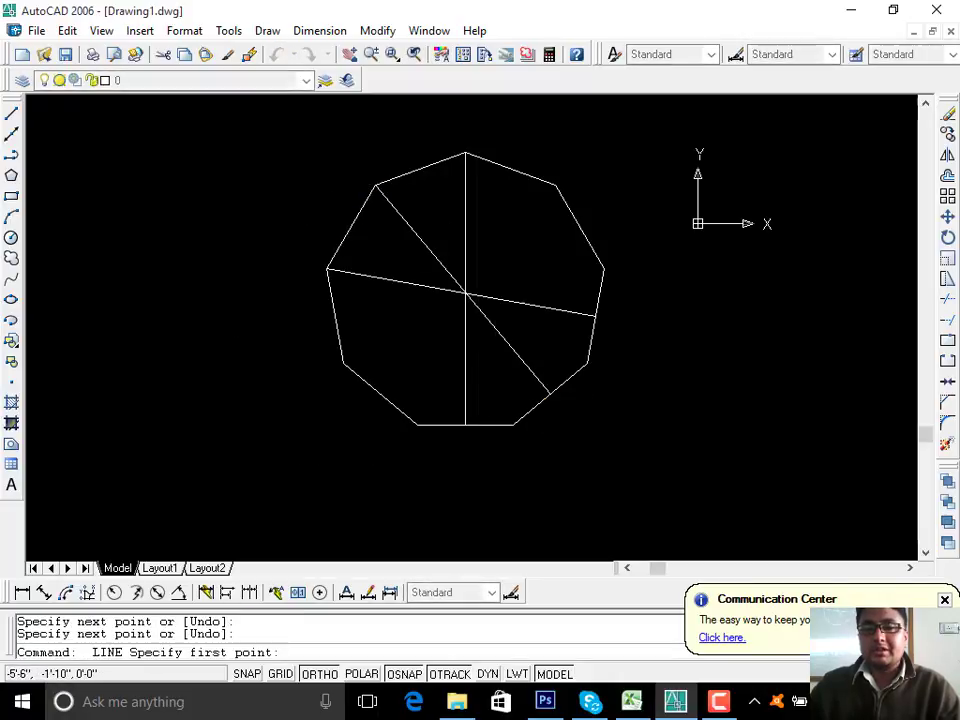
left_click(579, 228)
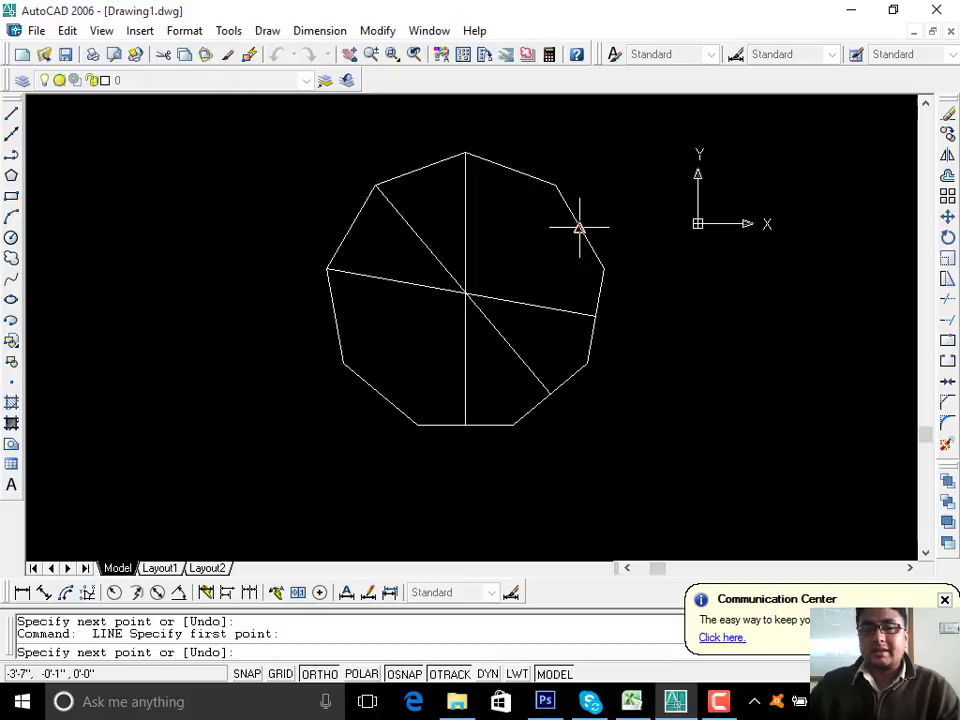
left_click(343, 362)
key("Return")
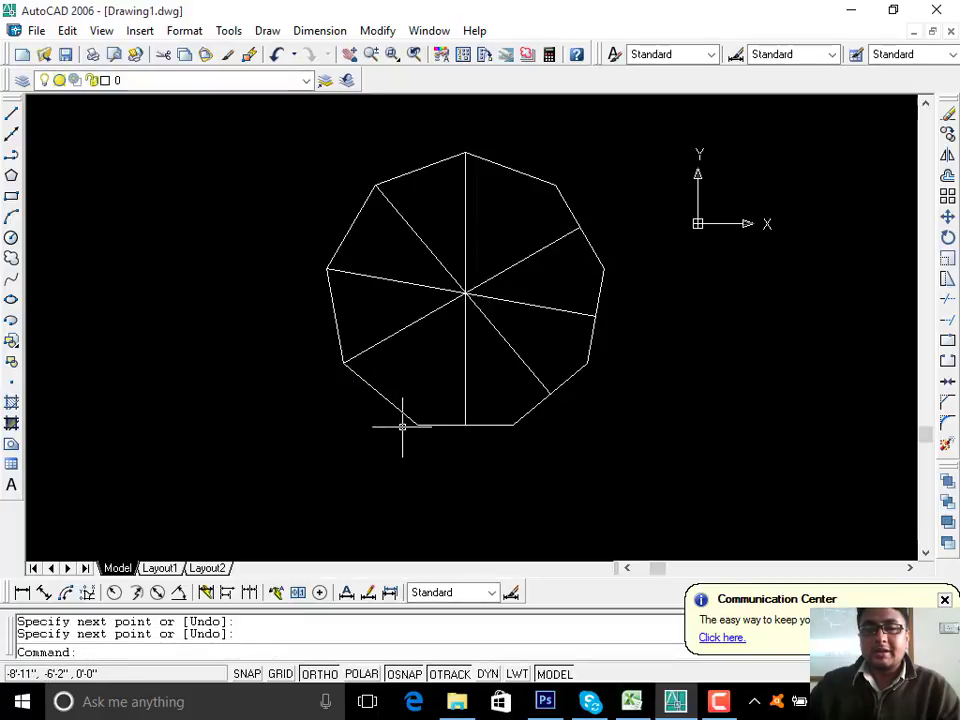
Step: Draw a line from the left end of the nonagon's bottom side to the midpoint of the side right of the top vertex
key("Return")
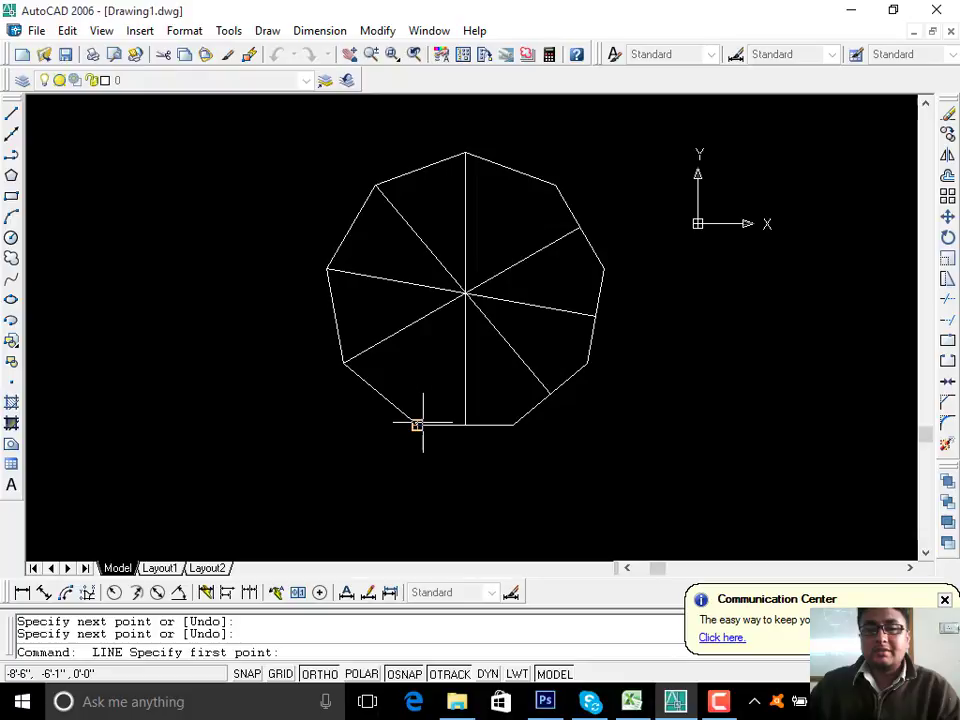
left_click(418, 424)
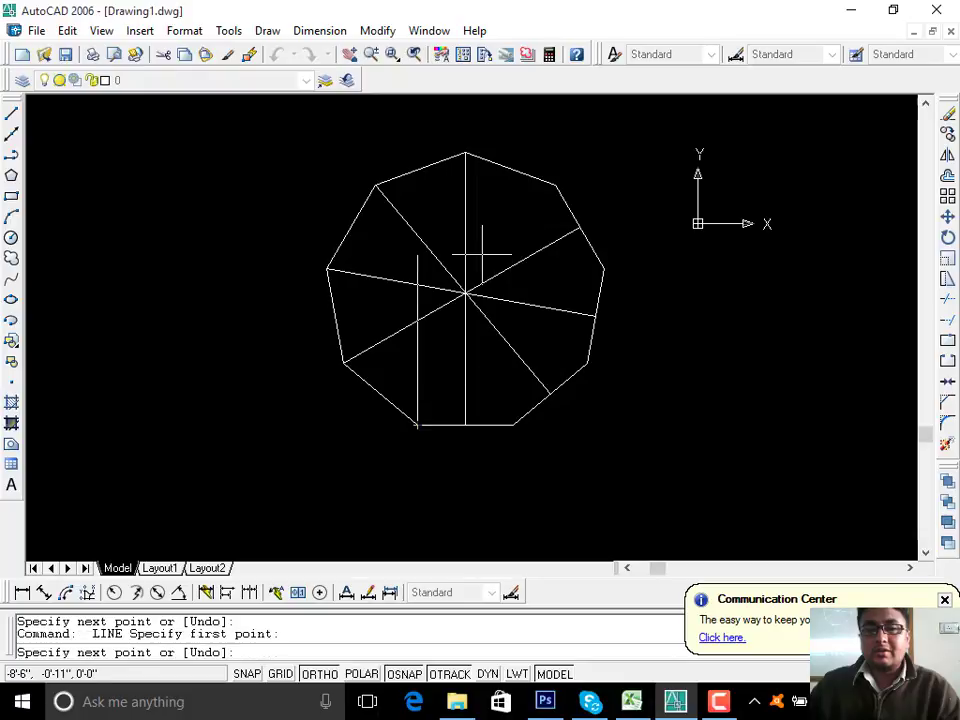
left_click(509, 168)
key("Return")
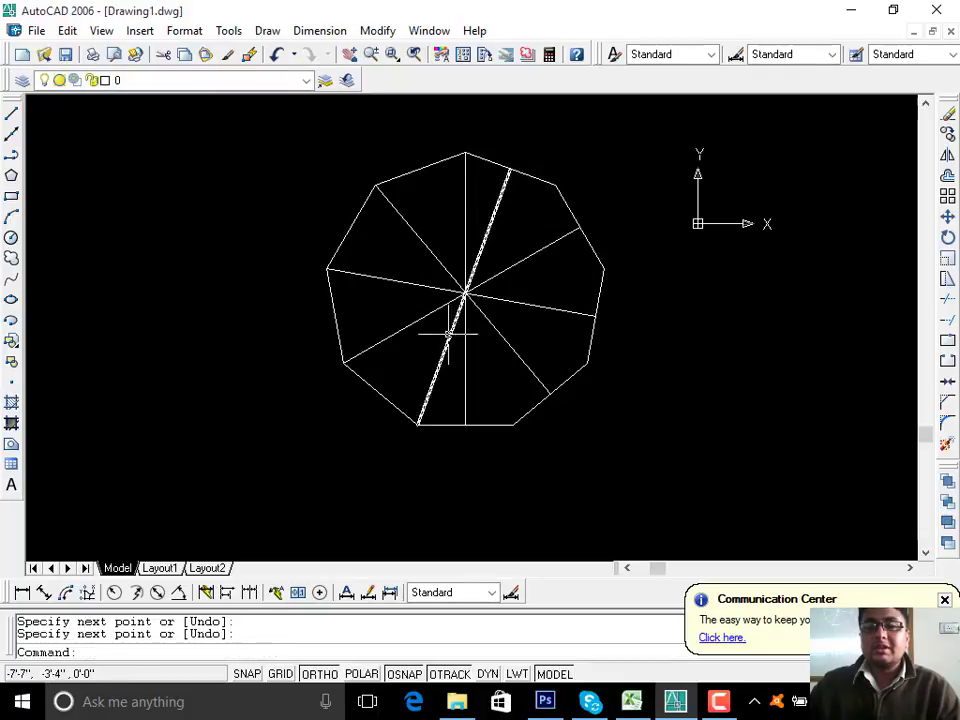
scroll(448, 335, "up", 2)
scroll(470, 290, "down", 1)
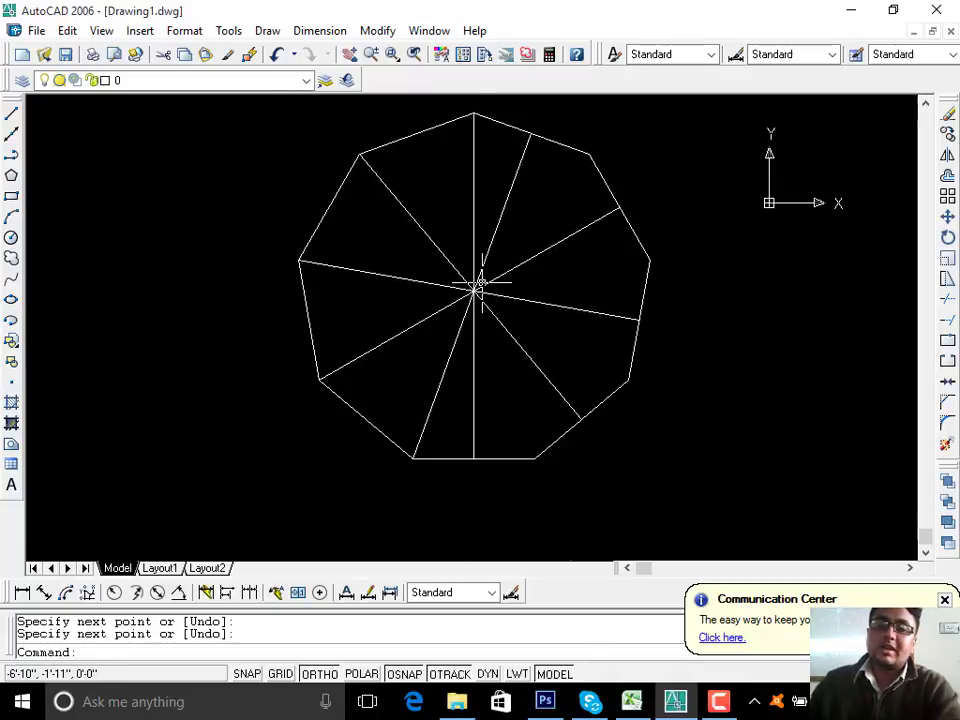
middle_click_drag(480, 285, 462, 320)
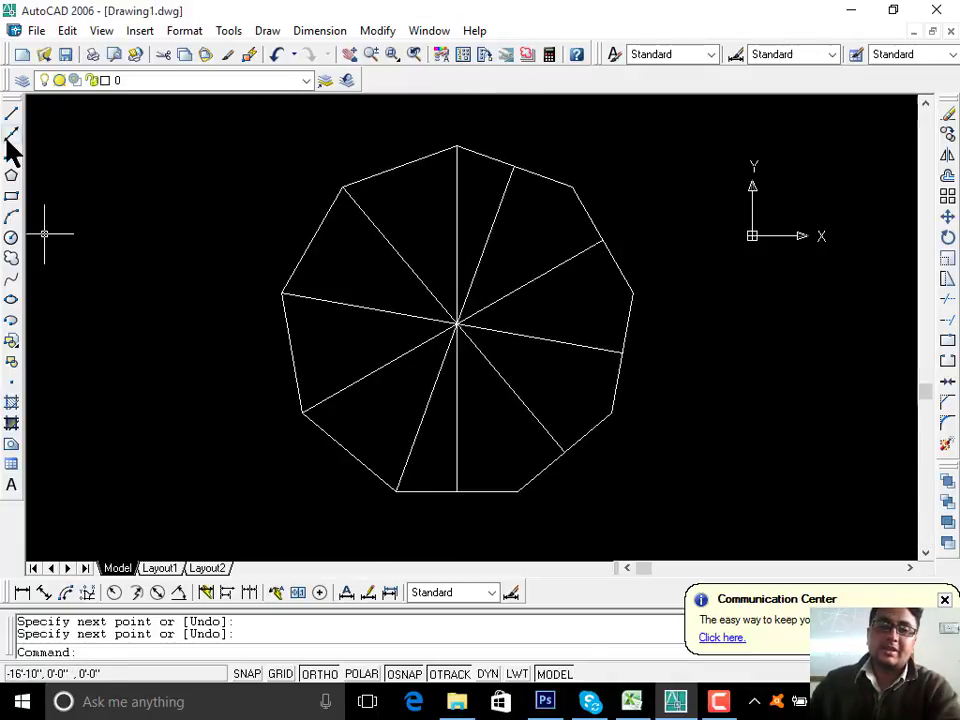
left_click(11, 238)
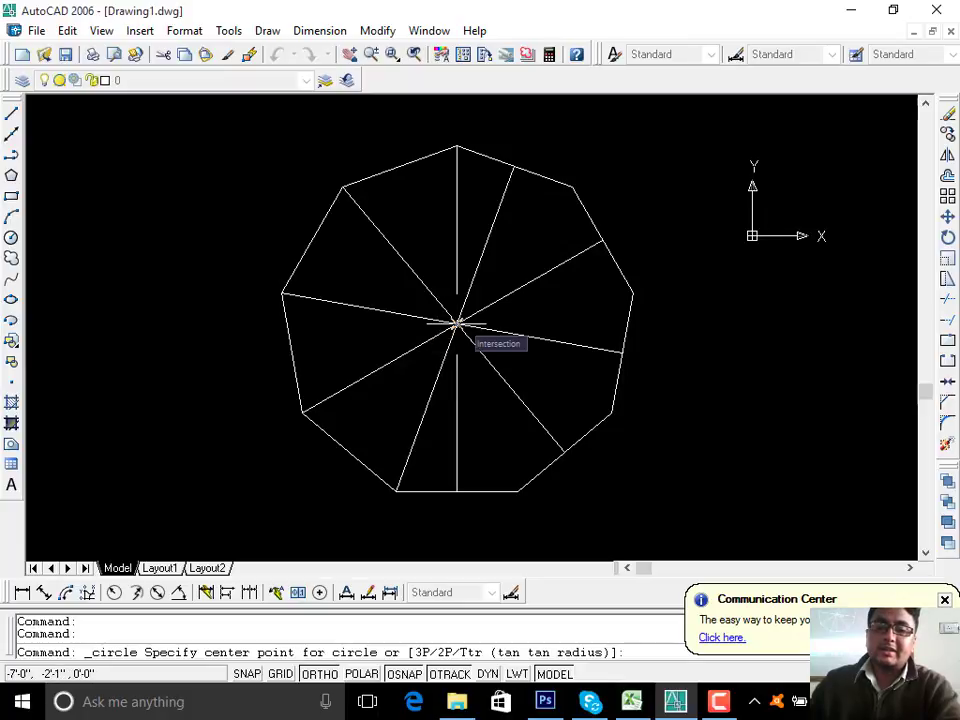
key("Escape")
key("Escape")
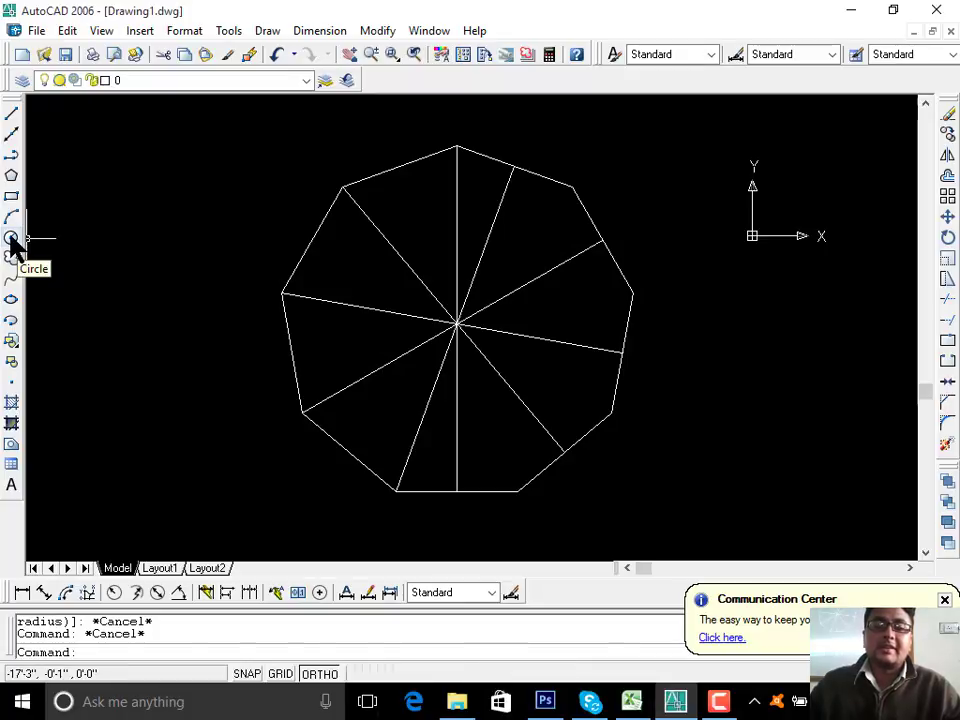
Step: Draw a circle of radius 4' centred on the intersection of the construction lines inside the nonagon
left_click(11, 238)
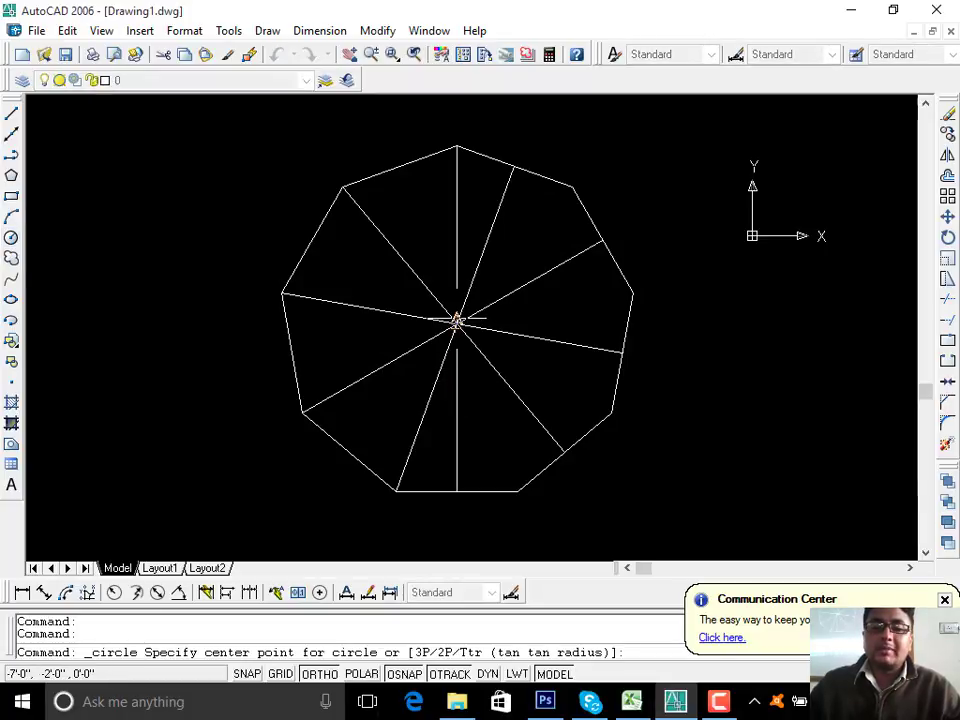
left_click(456, 324)
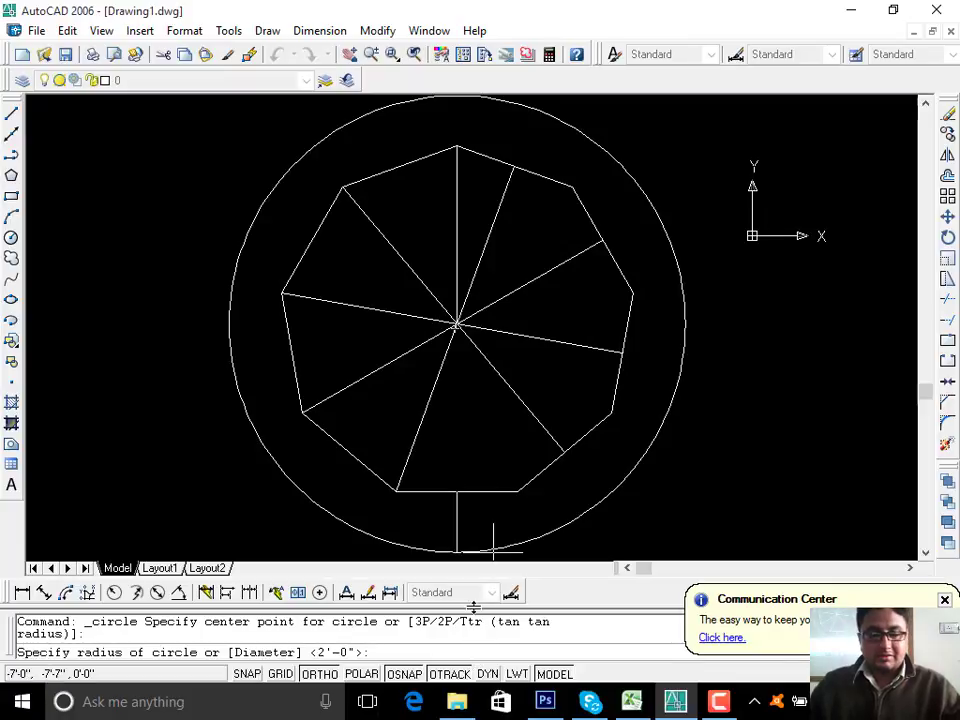
key("Return")
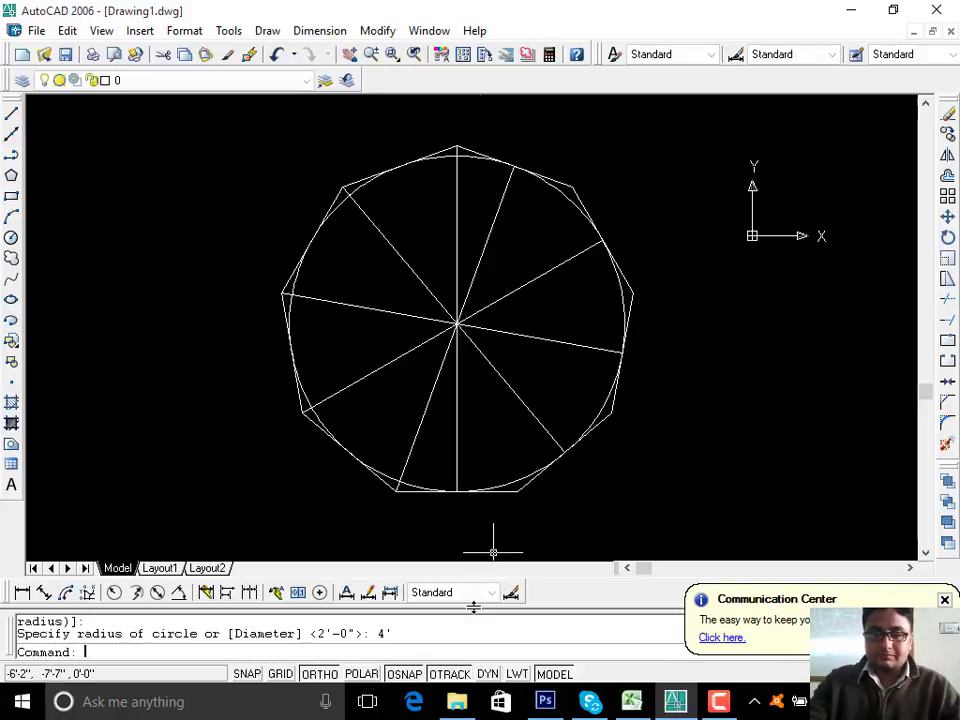
key("Return")
scroll(401, 261, "up", 3)
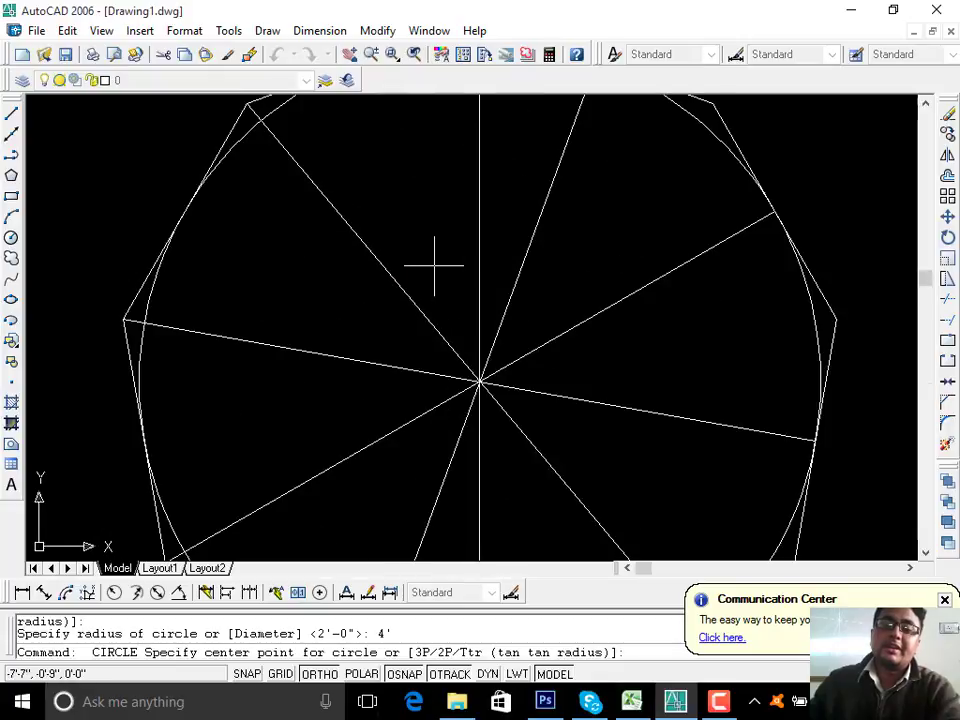
scroll(435, 261, "down", 4)
scroll(522, 170, "up", 5)
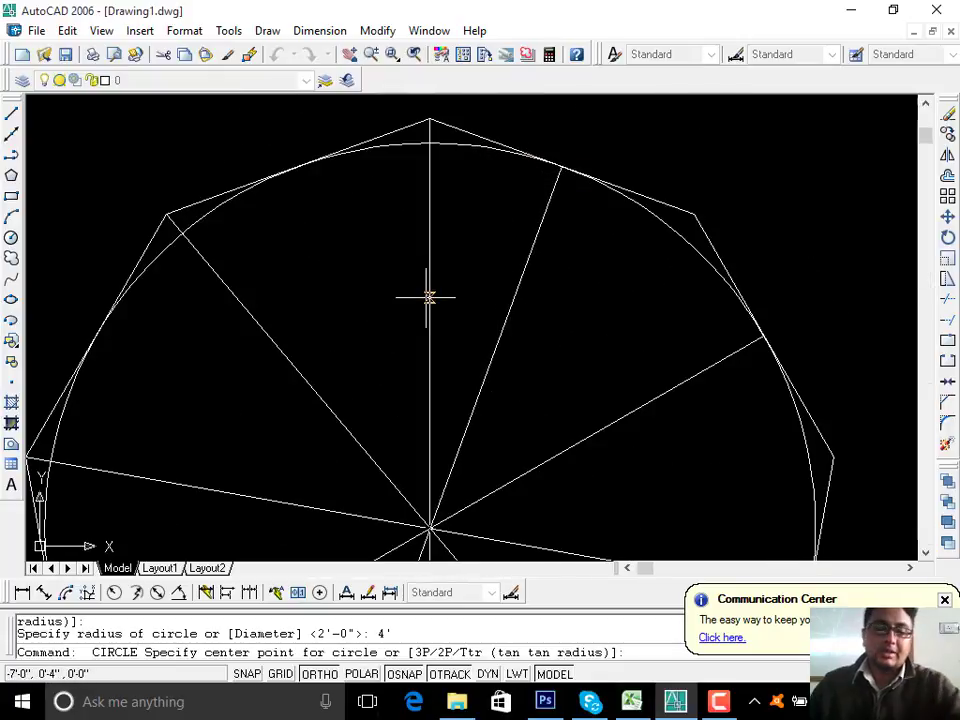
key("Escape")
key("Escape")
Step: Erase the five construction lines crossing at the centre, keeping the nonagon and the circle
left_click(617, 285)
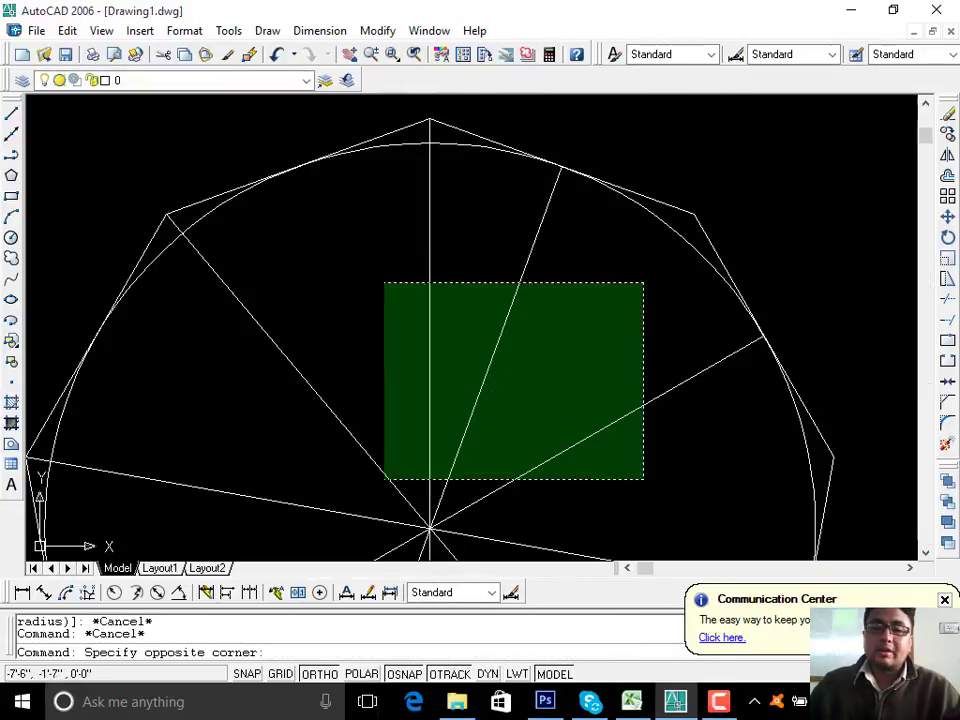
left_click(353, 506)
scroll(365, 490, "down", 4)
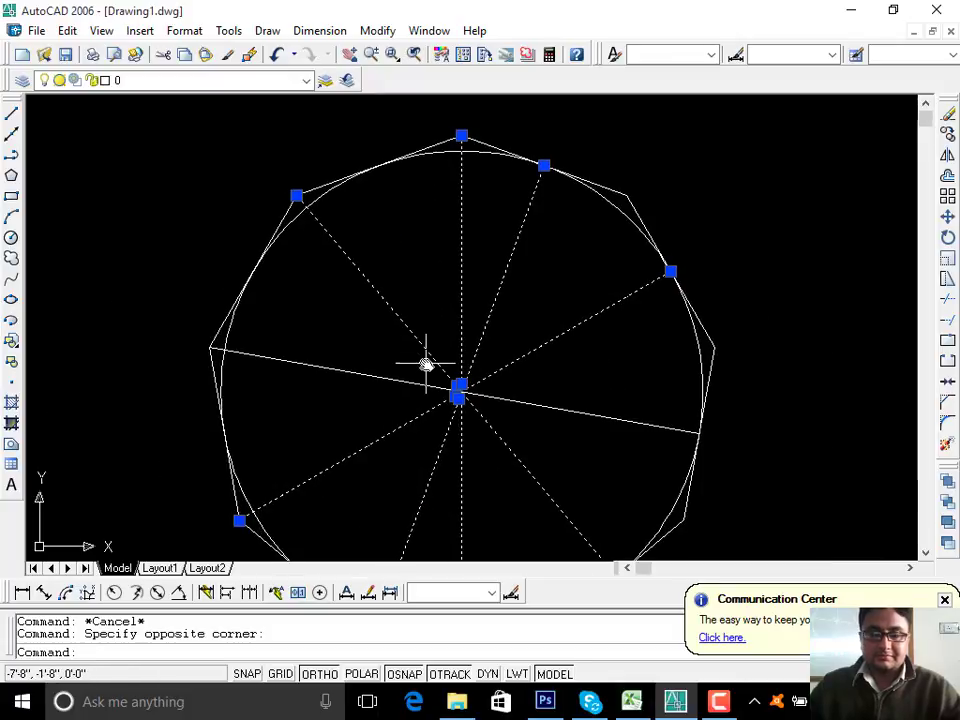
key("Escape")
left_click(545, 265)
left_click(384, 455)
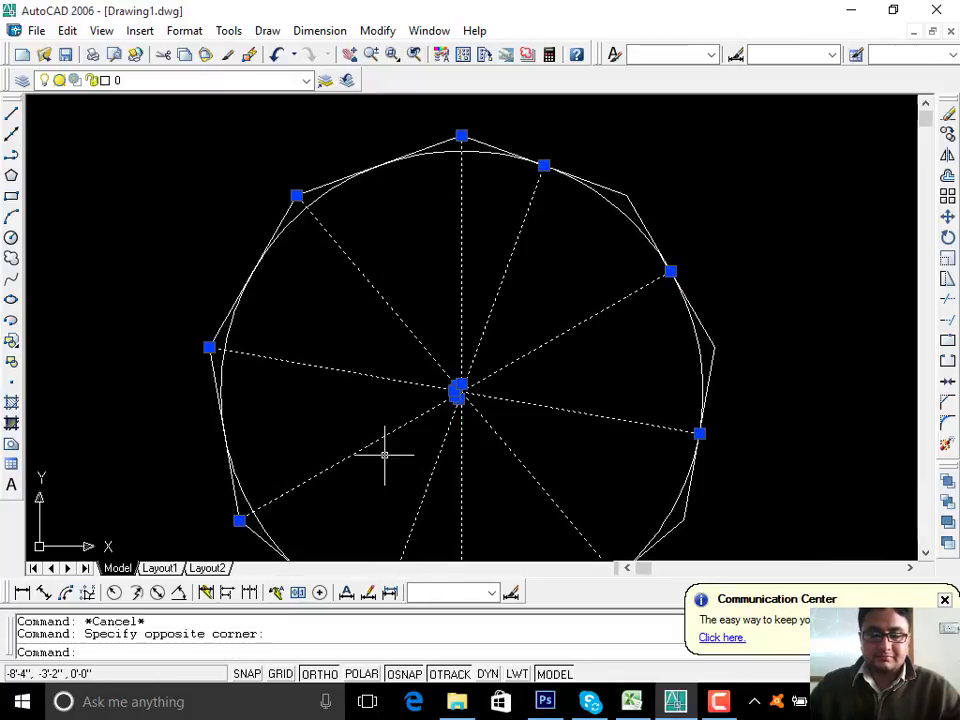
type("e")
key("Return")
Step: Examine how the nonagon's sides meet the circle along its upper half
scroll(489, 167, "up", 3)
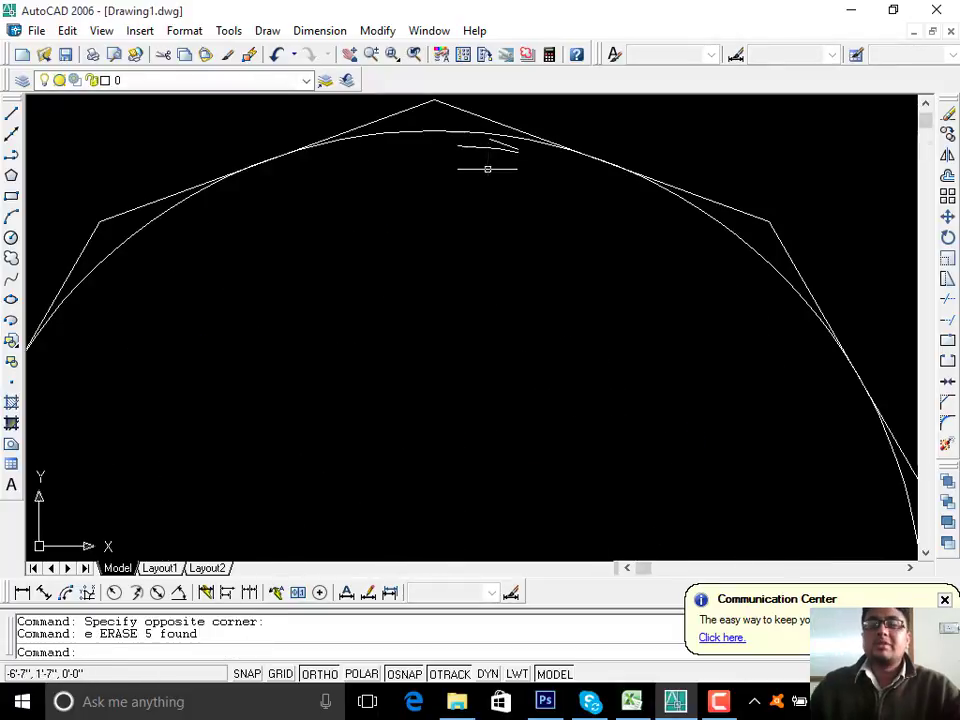
scroll(487, 168, "down", 1)
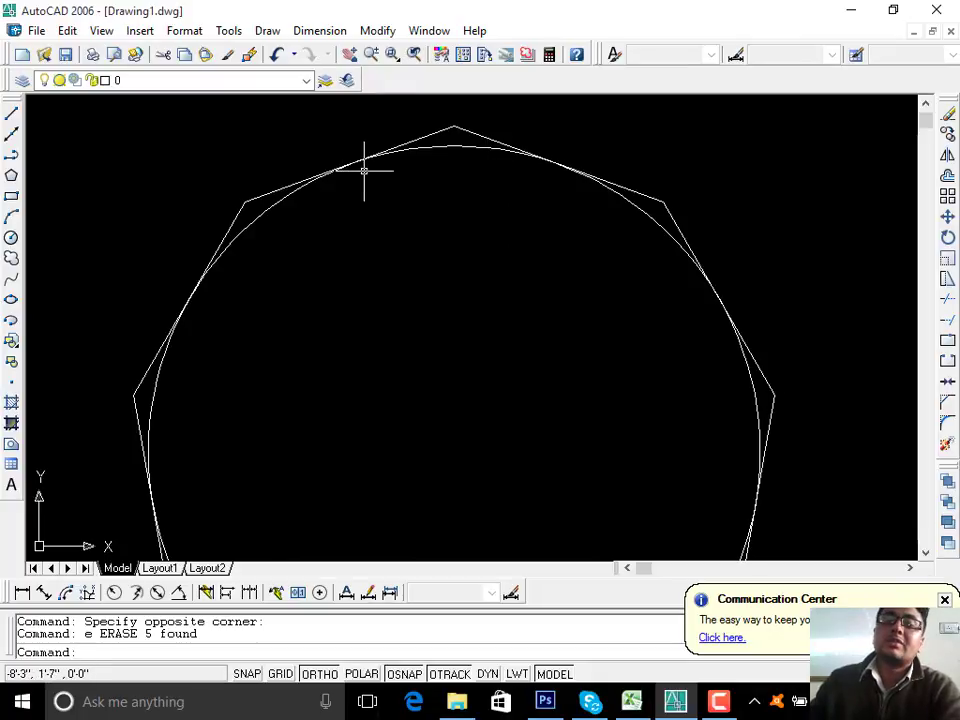
mouse_move(366, 165)
middle_mouse_down()
mouse_move(409, 133)
mouse_move(386, 197)
middle_mouse_up()
scroll(409, 133, "down", 3)
scroll(560, 207, "up", 1)
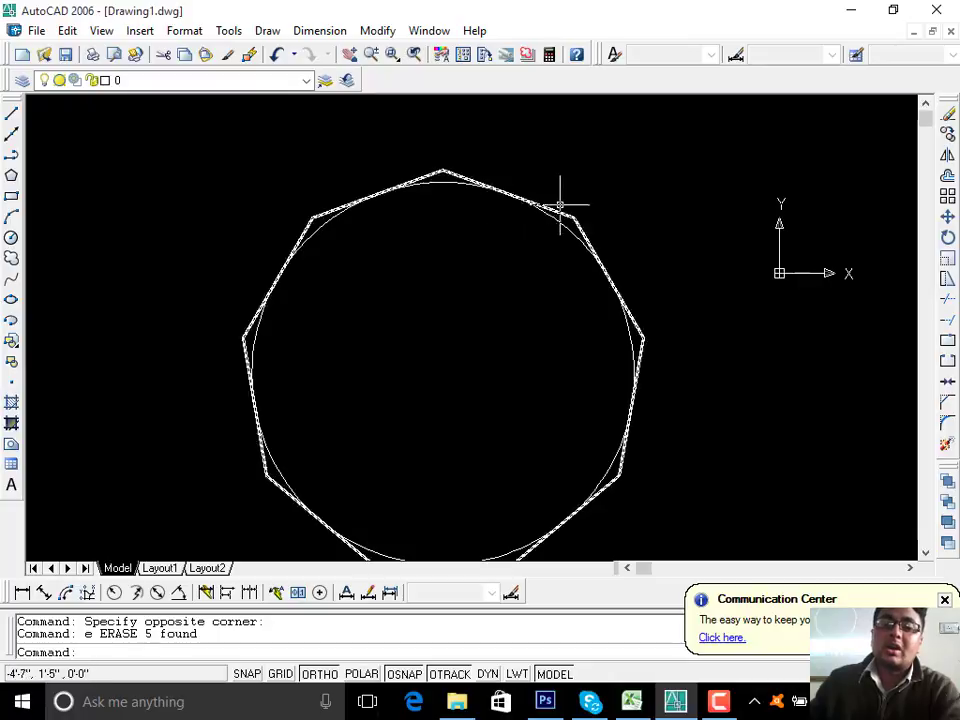
Step: Examine the points where the circle touches the nonagon's sides, up close and around the whole outline
scroll(560, 206, "up", 3)
scroll(556, 205, "down", 5)
middle_click_drag(553, 208, 598, 201)
scroll(594, 160, "up", 3)
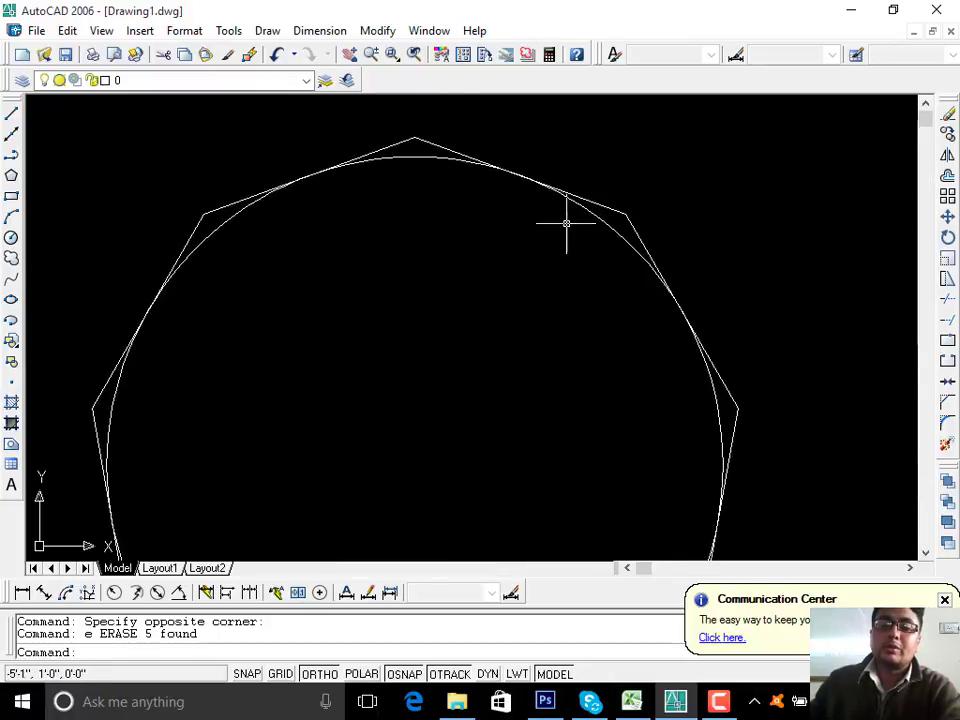
scroll(444, 178, "up", 3)
scroll(561, 156, "down", 5)
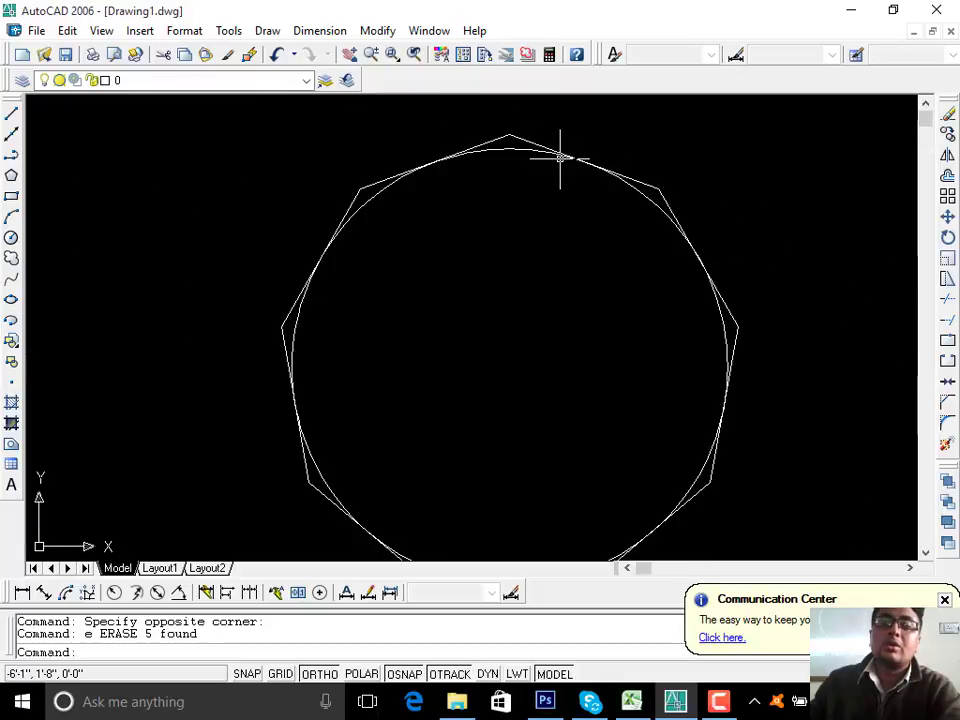
middle_click_drag(560, 157, 591, 142)
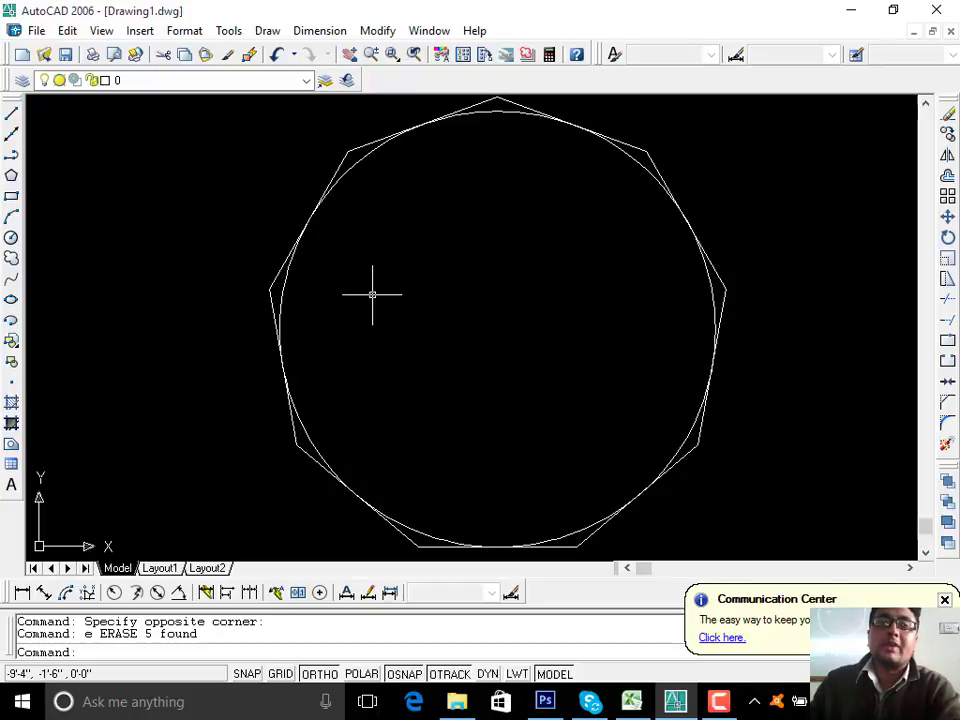
scroll(404, 300, "down", 1)
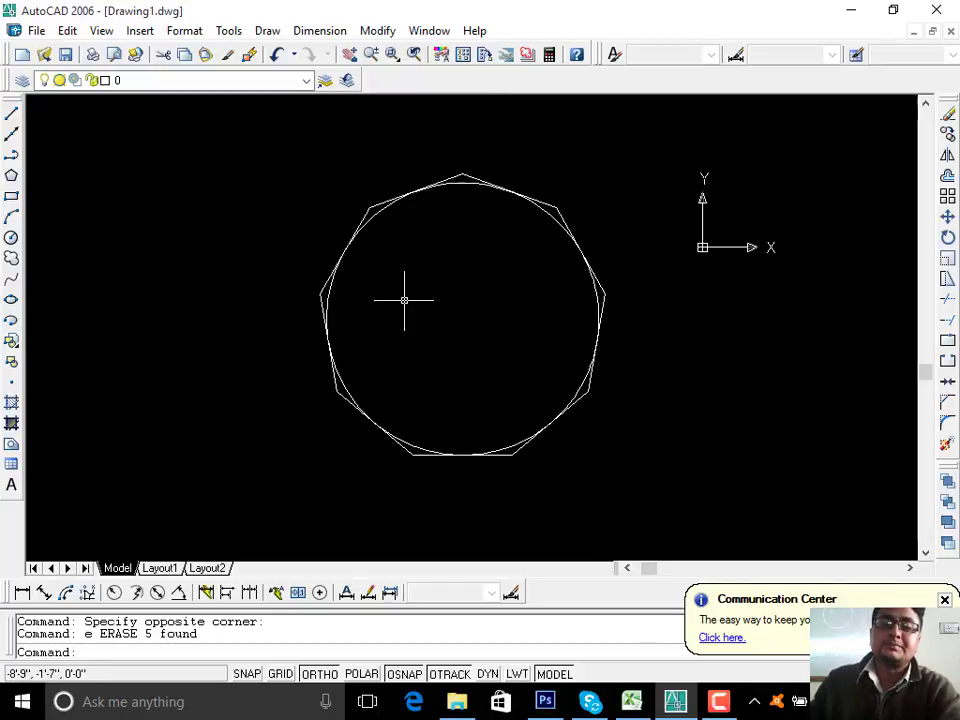
Step: Erase the nonagon and the circle inside it
left_click(591, 152)
left_click(410, 366)
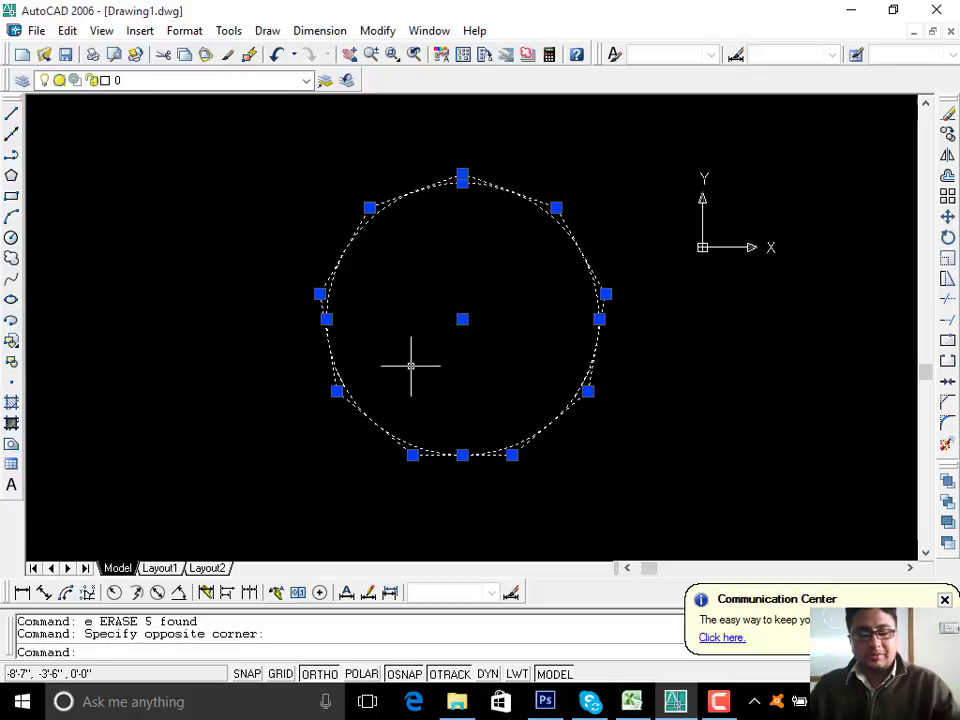
type("e")
key("Return")
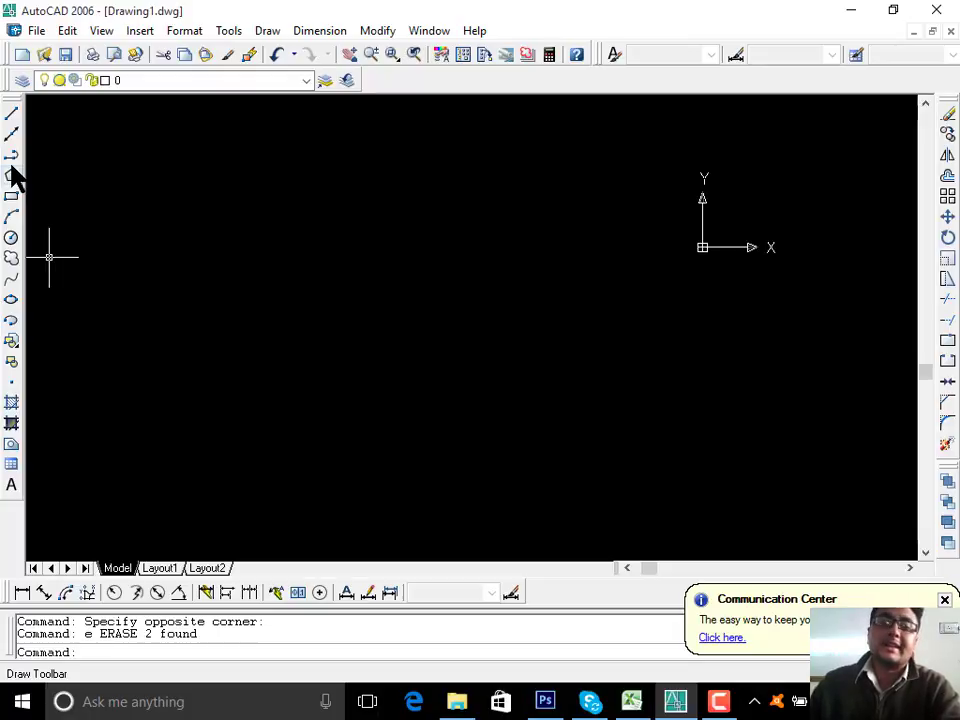
key("Escape")
key("Escape")
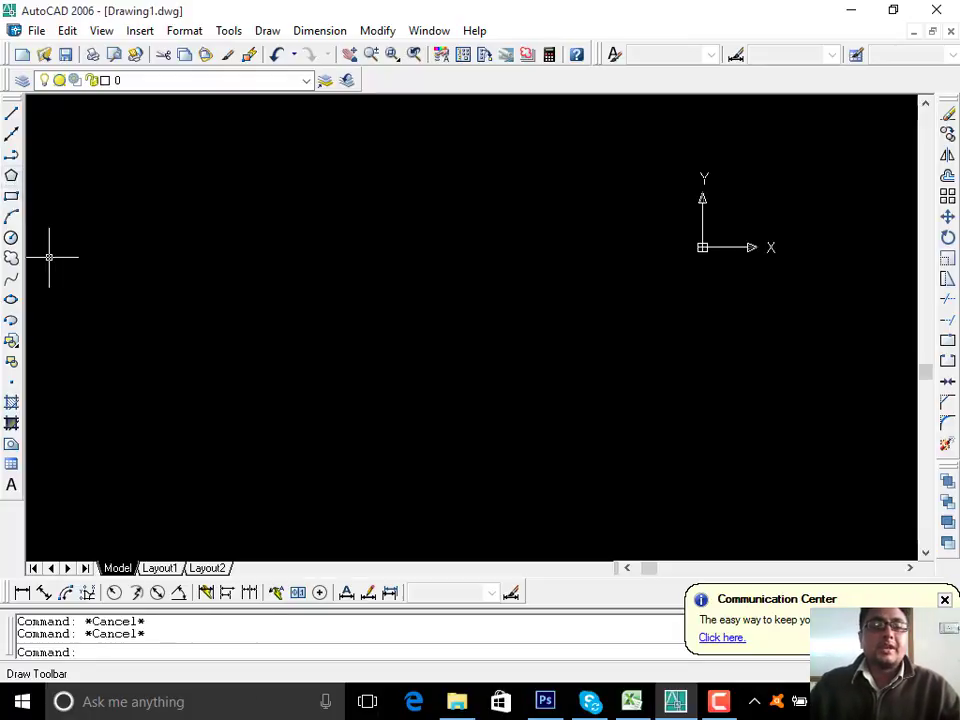
left_click(12, 176)
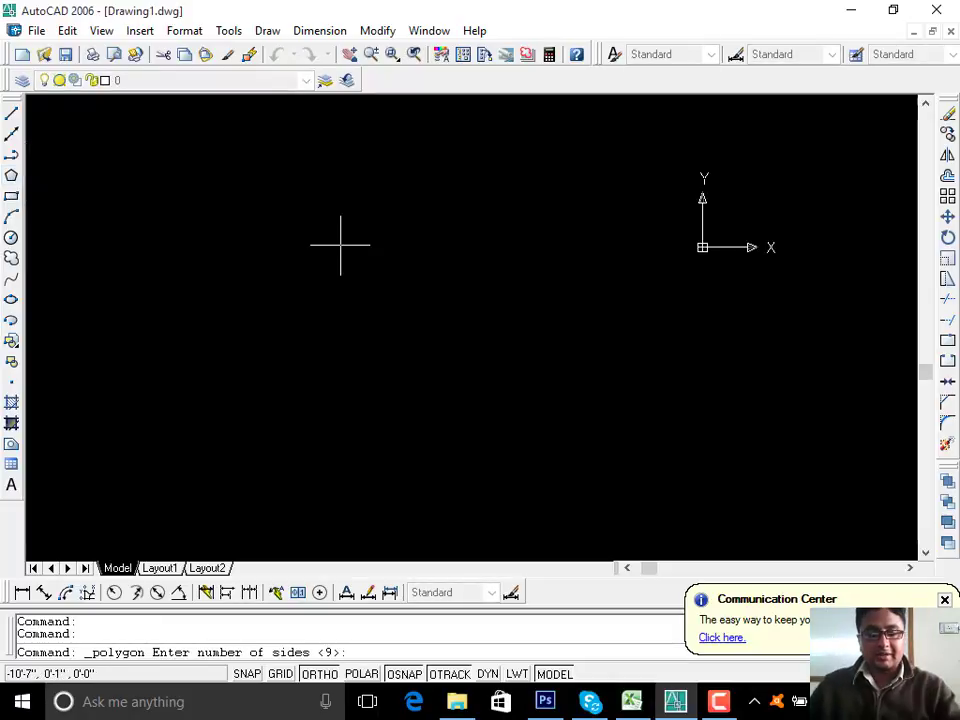
type("8")
key("Return")
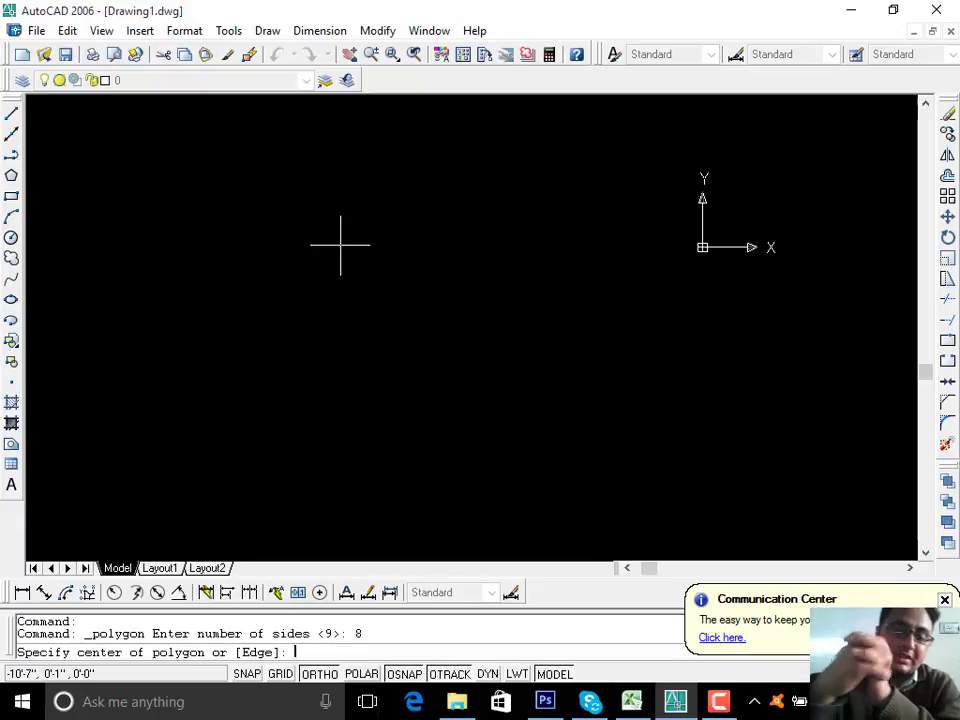
type("e")
key("Return")
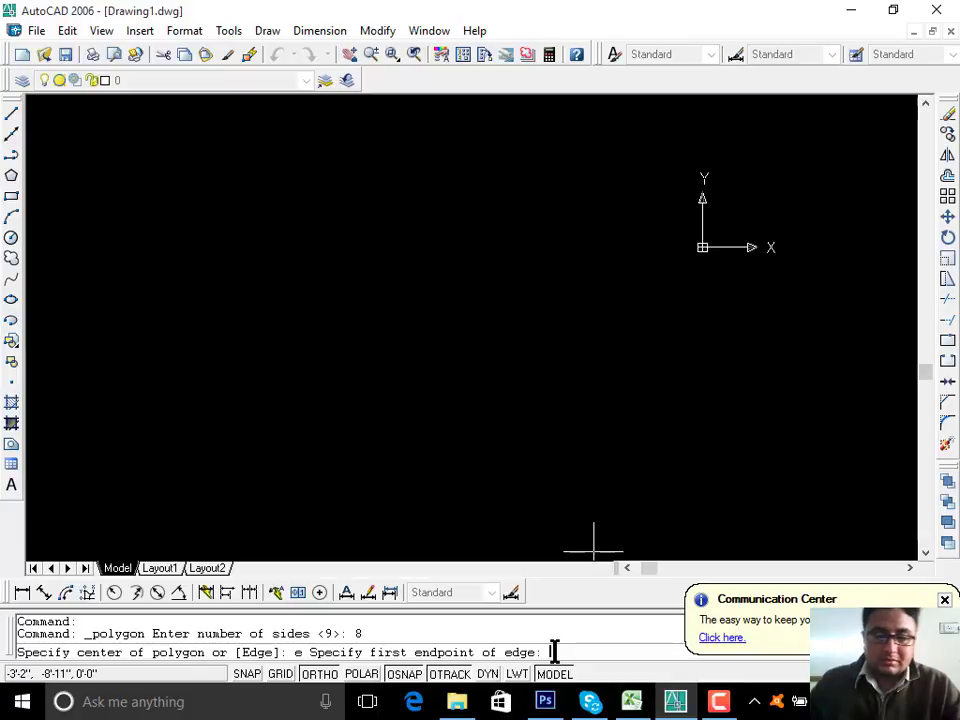
left_click(346, 297)
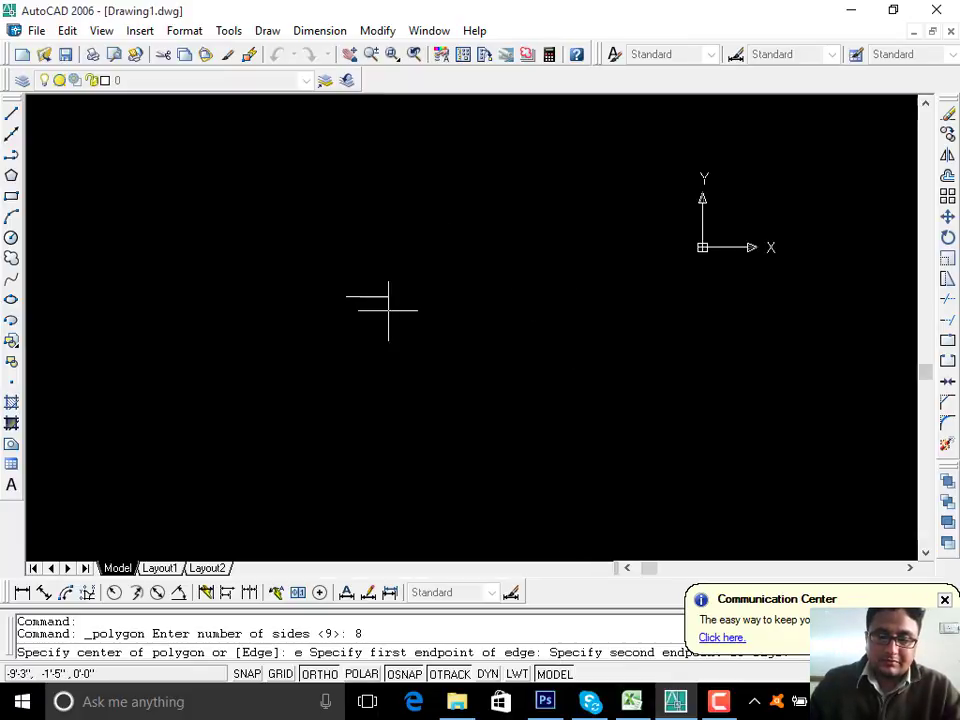
middle_click_drag(540, 373, 519, 429)
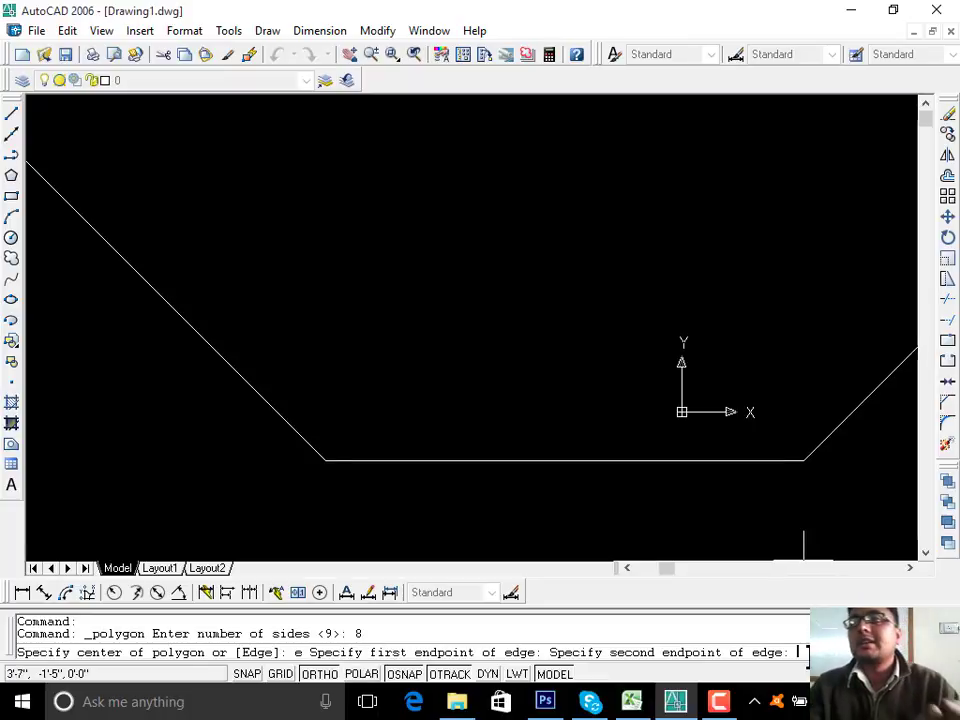
key("Escape")
Step: Draw an eight-sided polygon with the Inscribed in circle option, picking its centre and radius freehand in the empty drawing
scroll(402, 232, "down", 3)
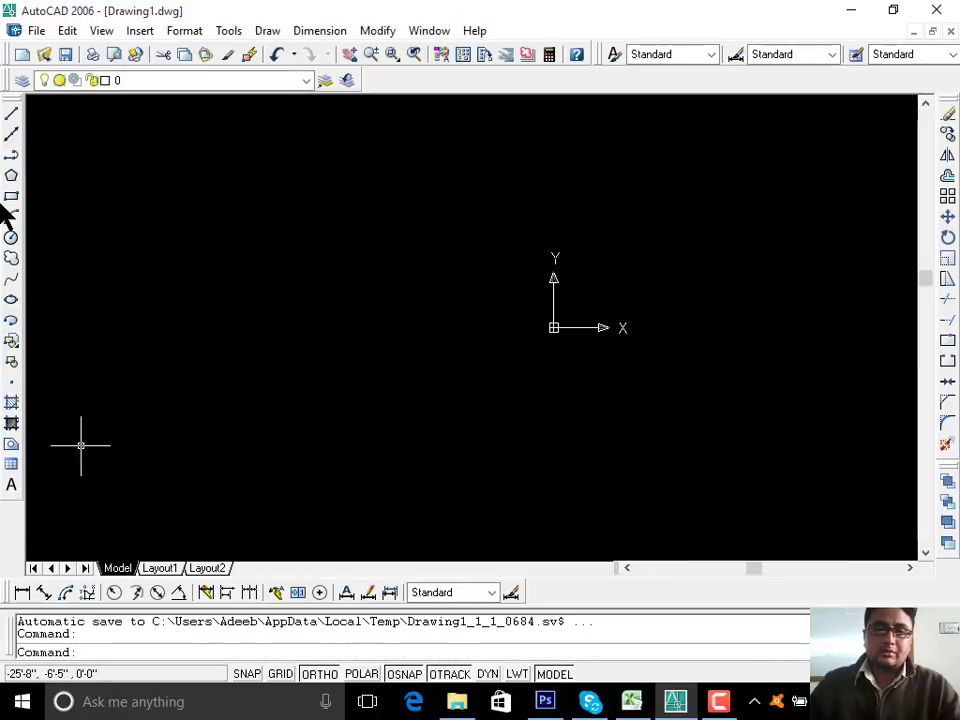
left_click(11, 175)
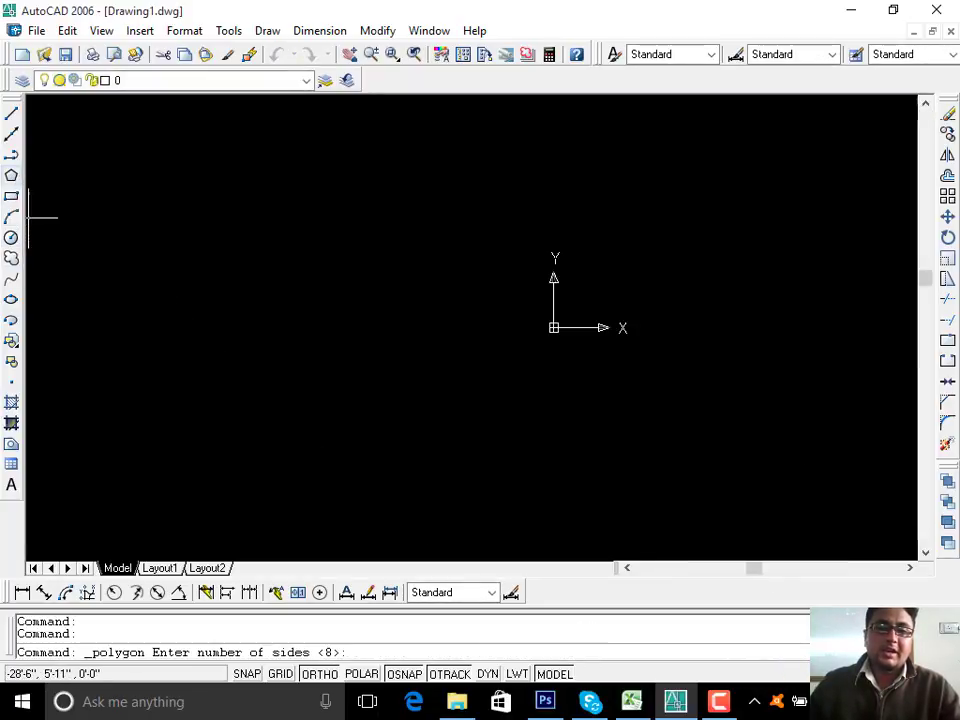
key("Return")
left_click(316, 312)
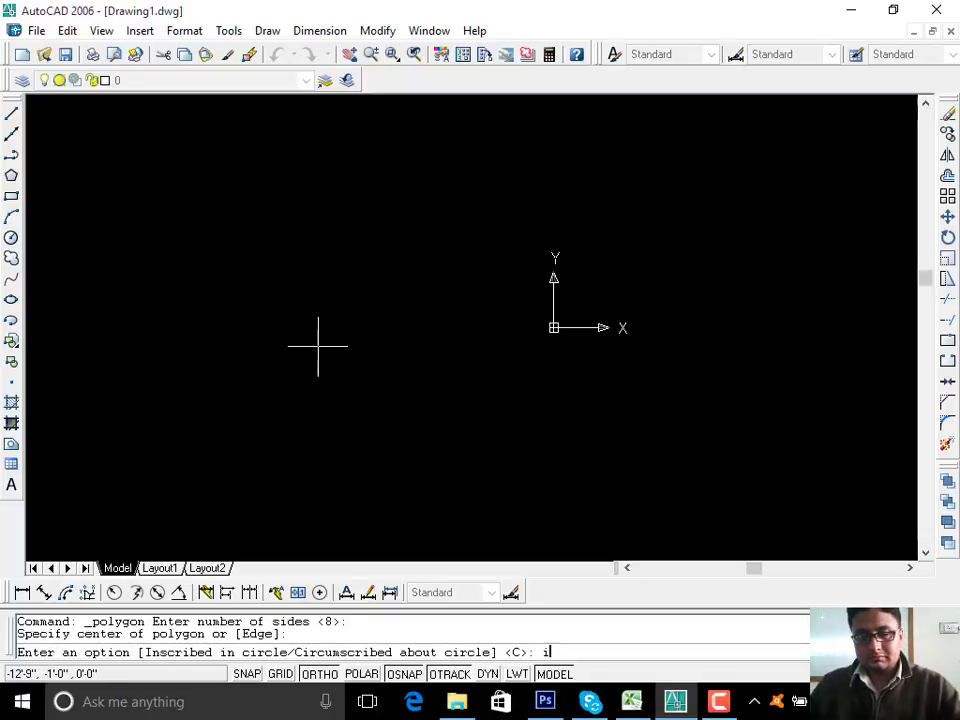
type("i")
key("Return")
key("Return")
scroll(320, 314, "up", 3)
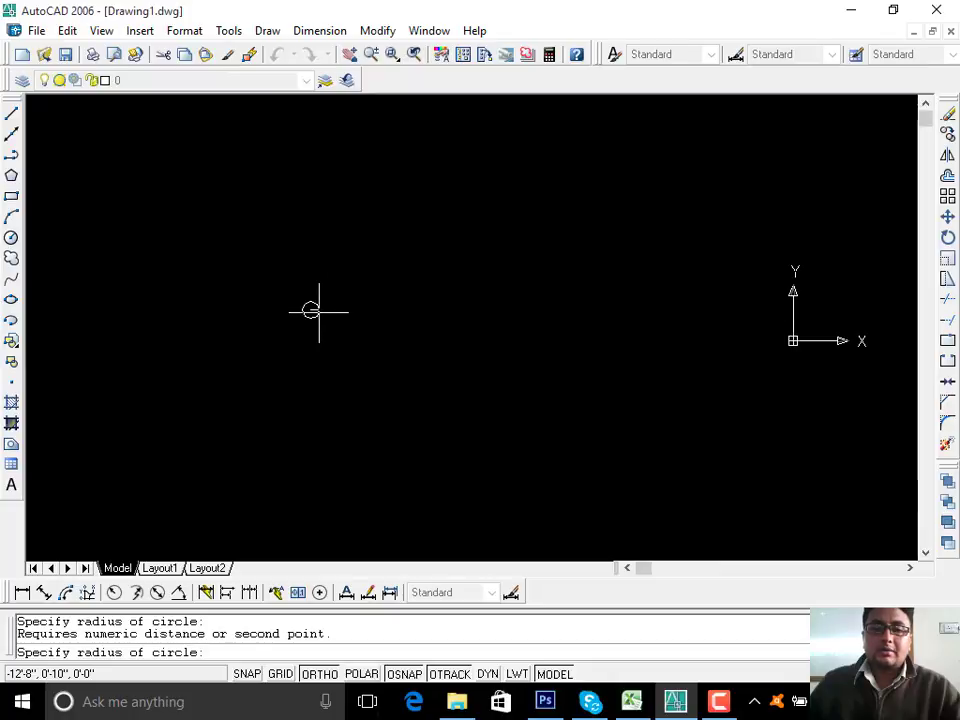
left_click(321, 396)
scroll(343, 334, "up", 3)
middle_click_drag(344, 387, 415, 313)
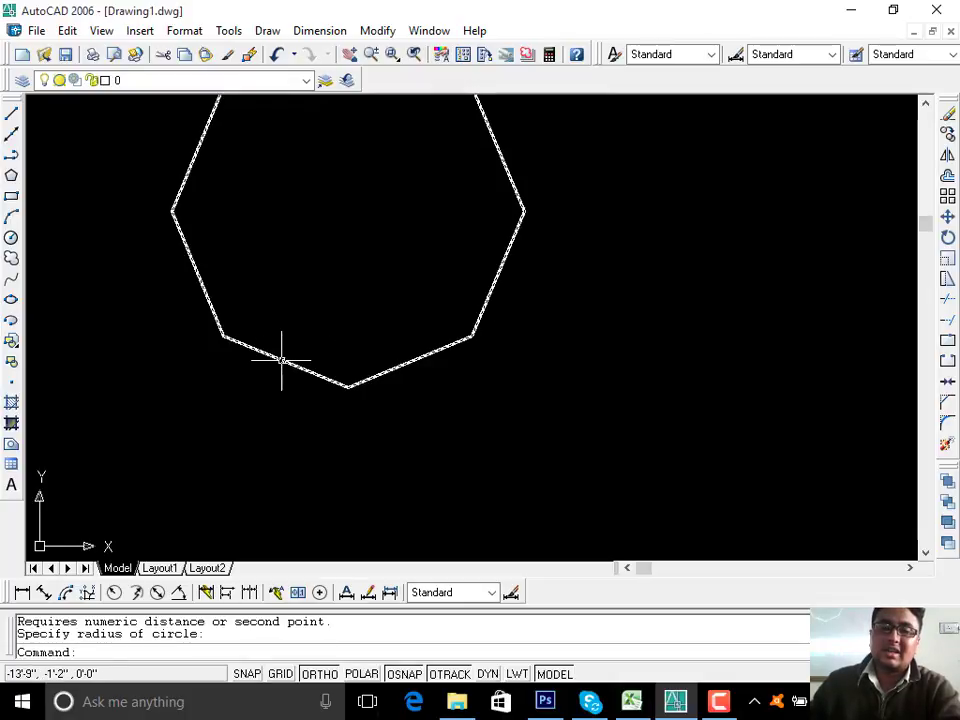
mouse_move(322, 376)
middle_mouse_down()
mouse_move(330, 478)
mouse_move(317, 407)
middle_mouse_up()
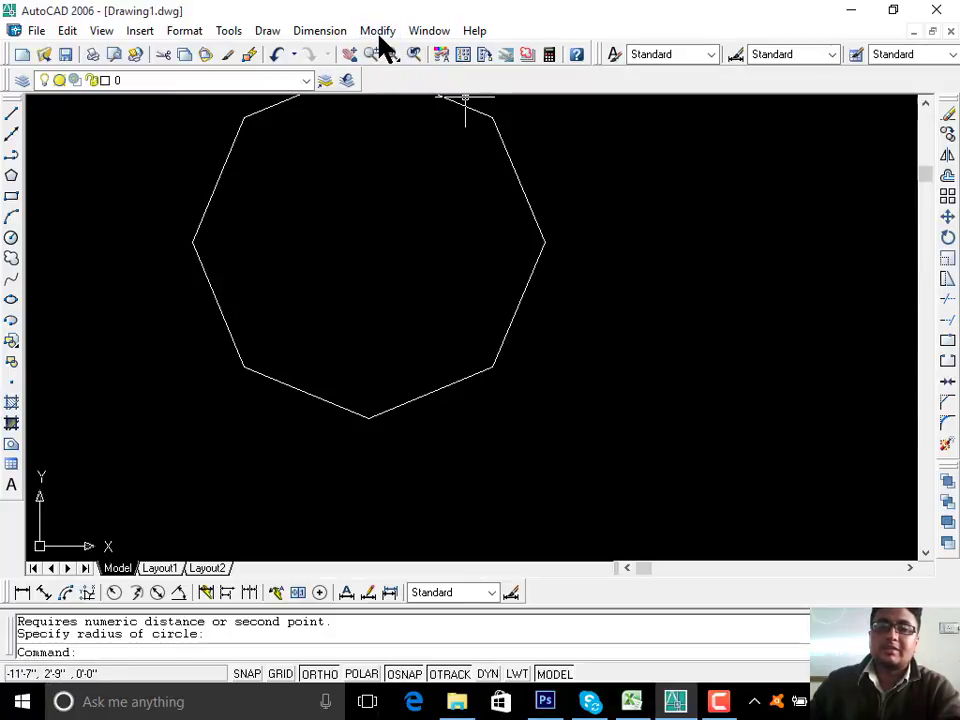
right_click(692, 208)
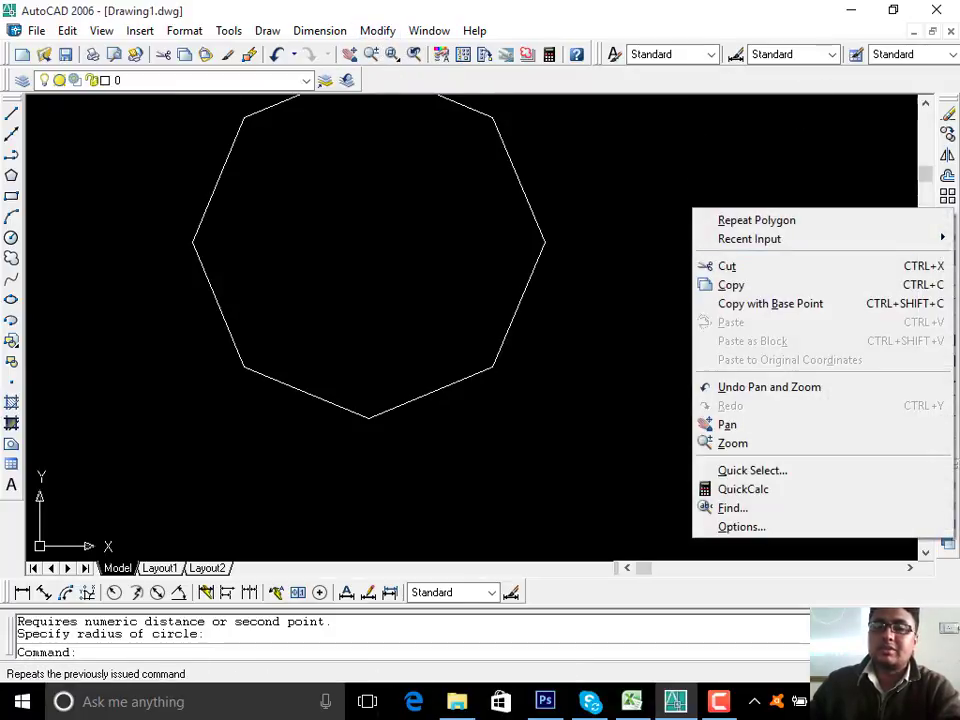
left_click(677, 187)
left_click(677, 187)
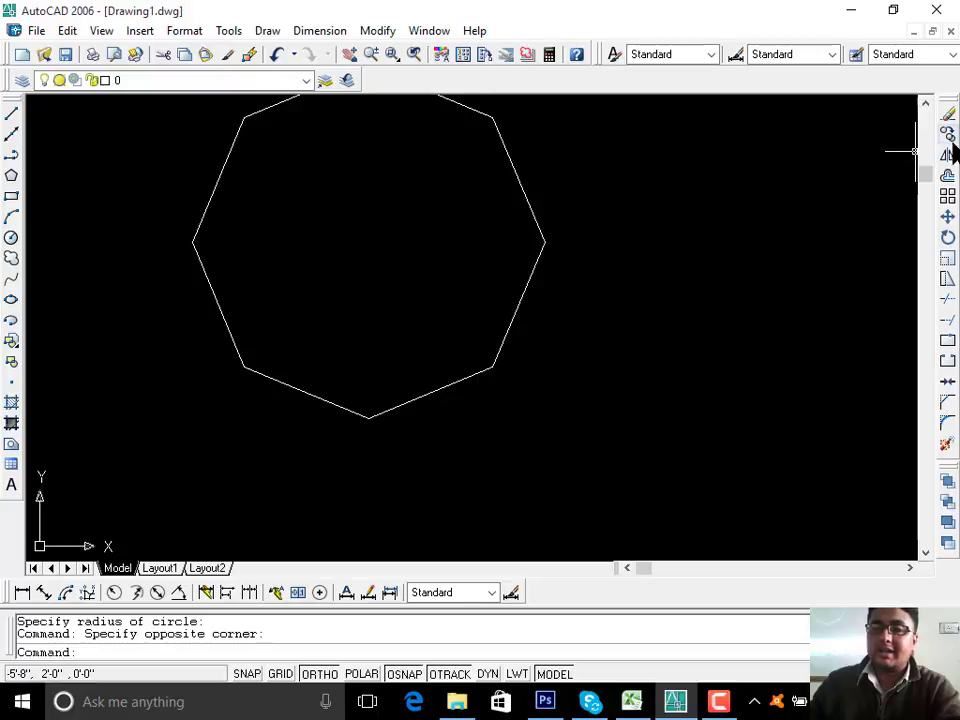
right_click(949, 214)
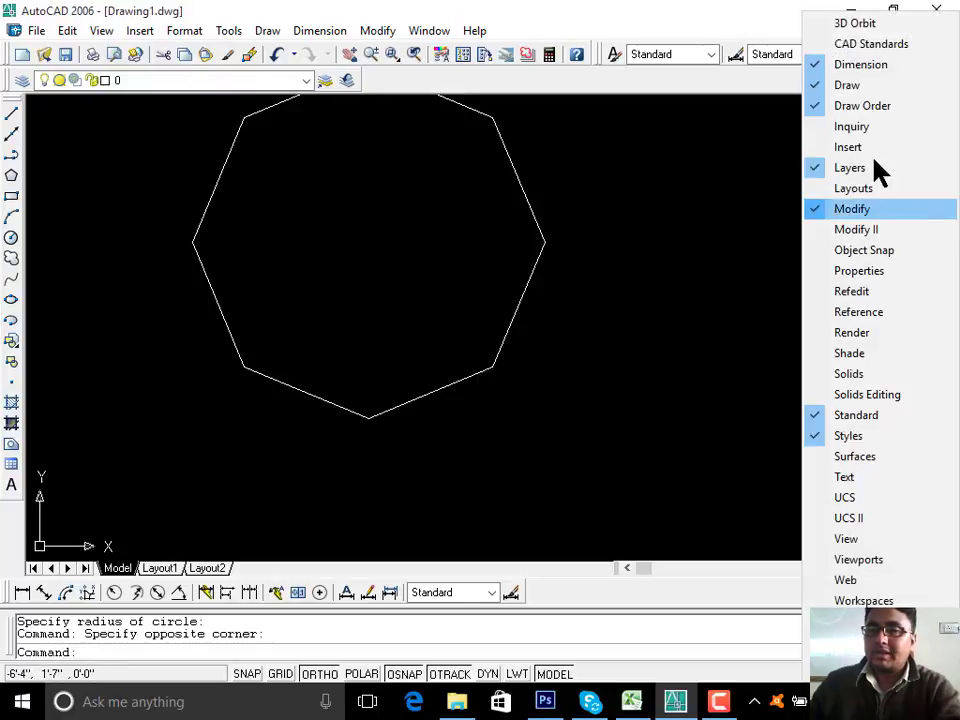
left_click(717, 210)
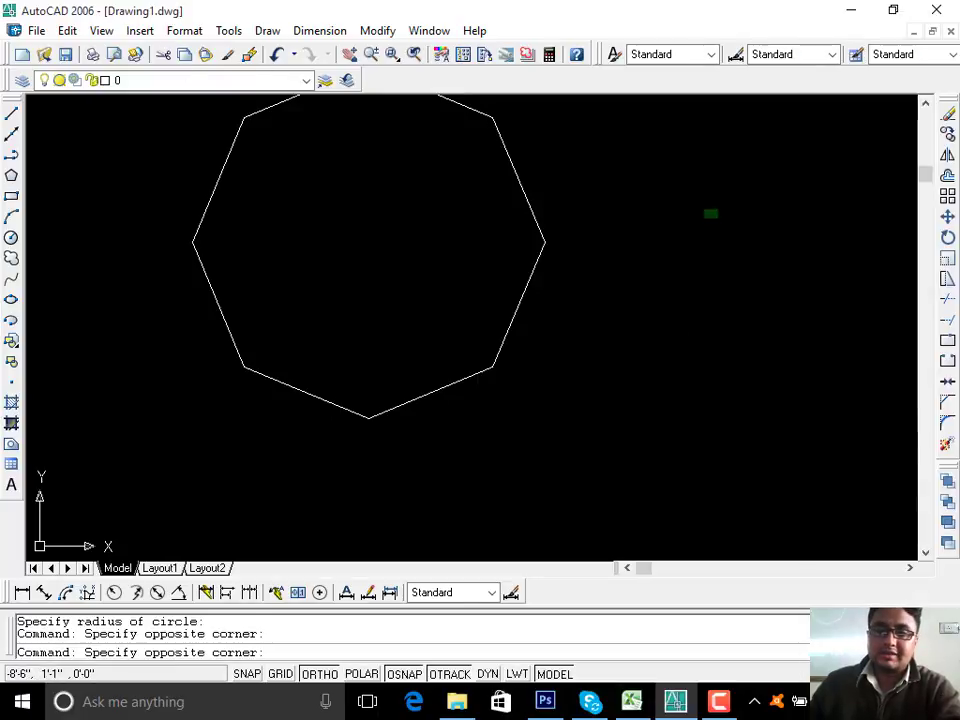
left_click(703, 216)
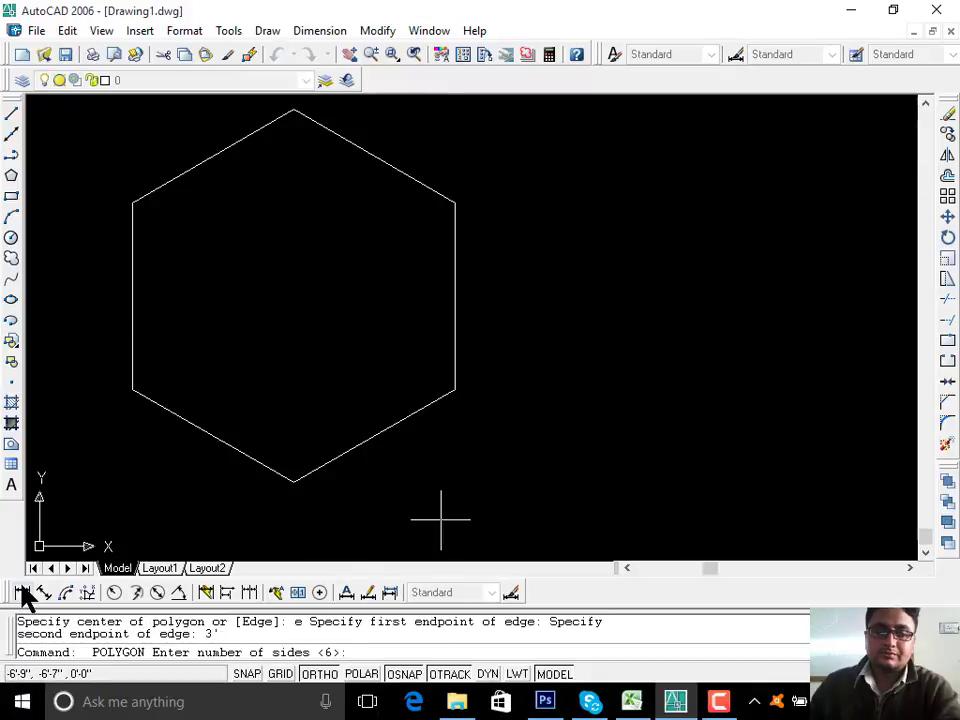
Step: Add a horizontal linear dimension below the hexagon's lower-left side, between its two end vertices, and zoom in to read it
left_click(22, 592)
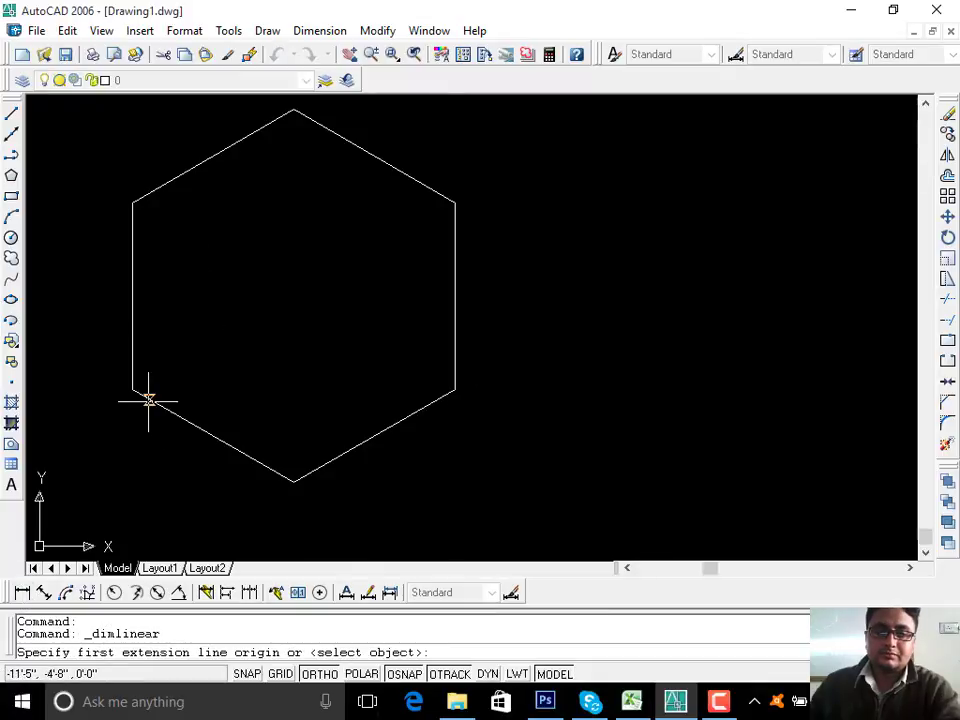
left_click(131, 390)
left_click(293, 482)
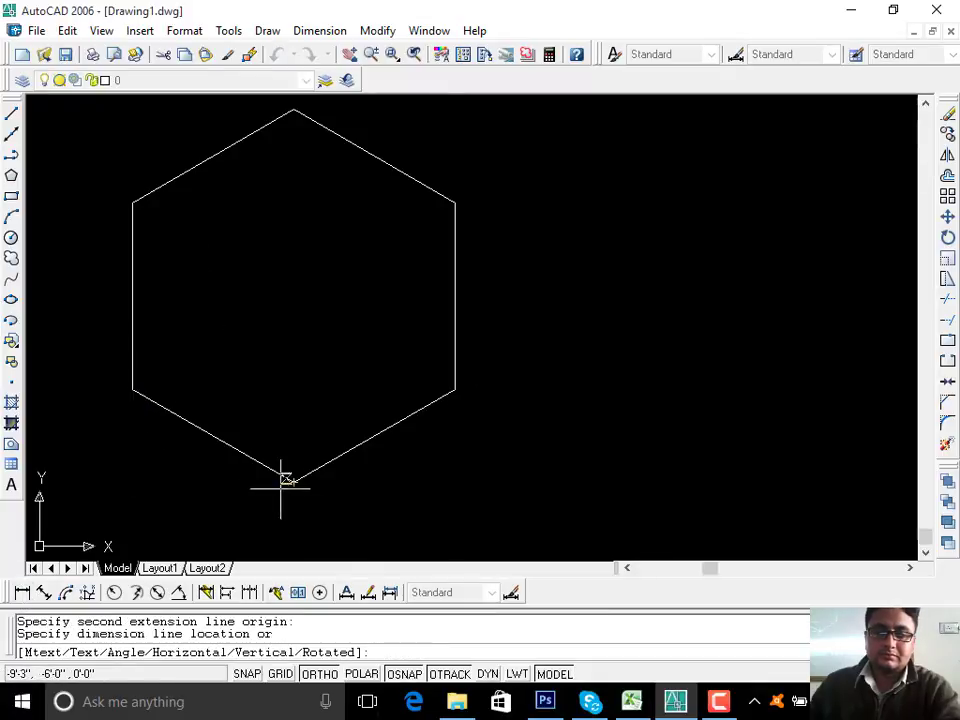
left_click(266, 502)
scroll(220, 509, "up", 8)
scroll(220, 509, "up", 6)
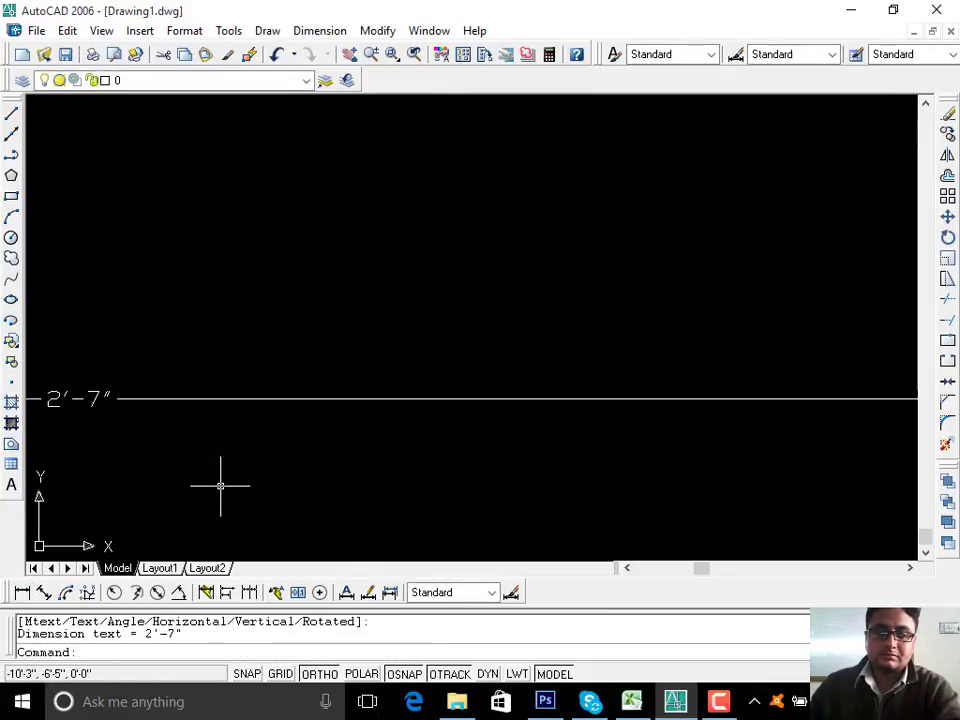
Step: Erase the horizontal linear dimension from the hexagon's lower-left side
scroll(321, 364, "down", 10)
middle_click_drag(448, 351, 566, 493)
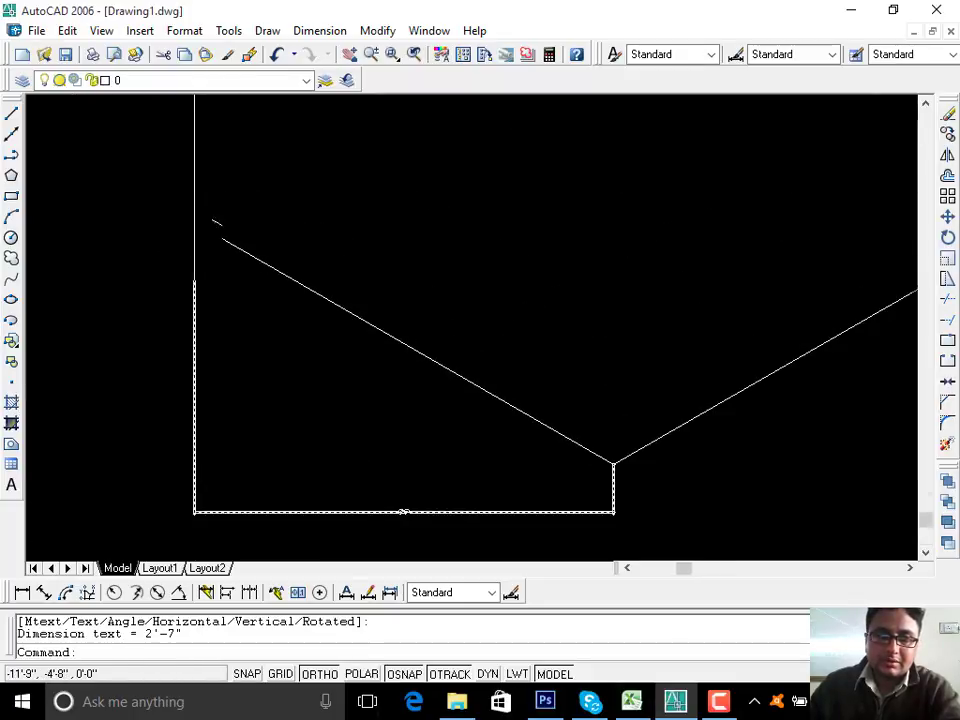
scroll(199, 242, "up", 4)
left_click(194, 240)
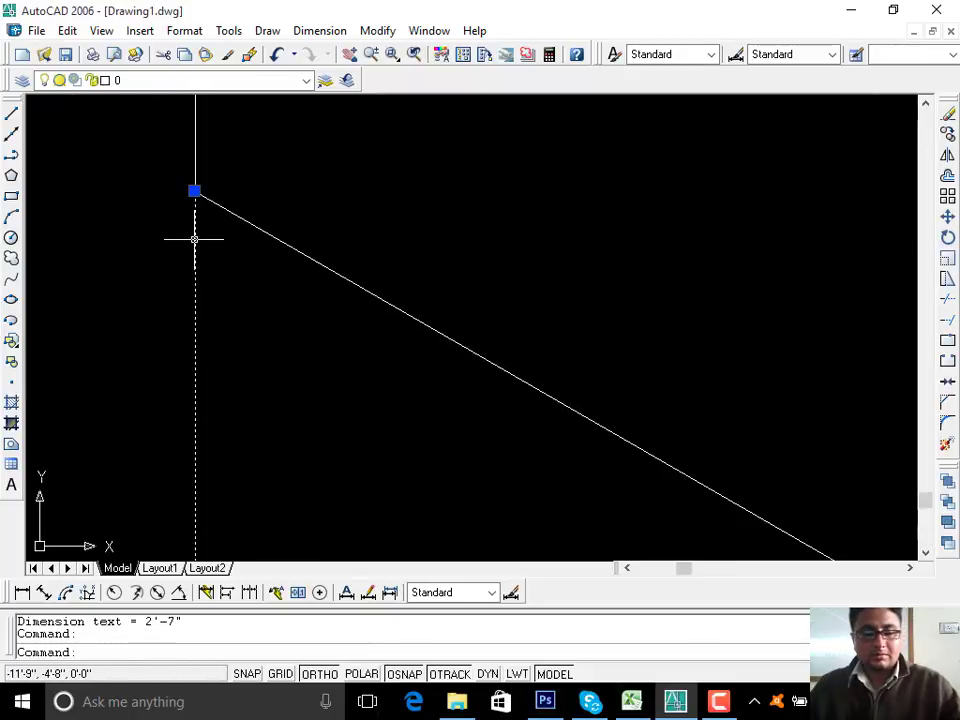
type("e")
key("Return")
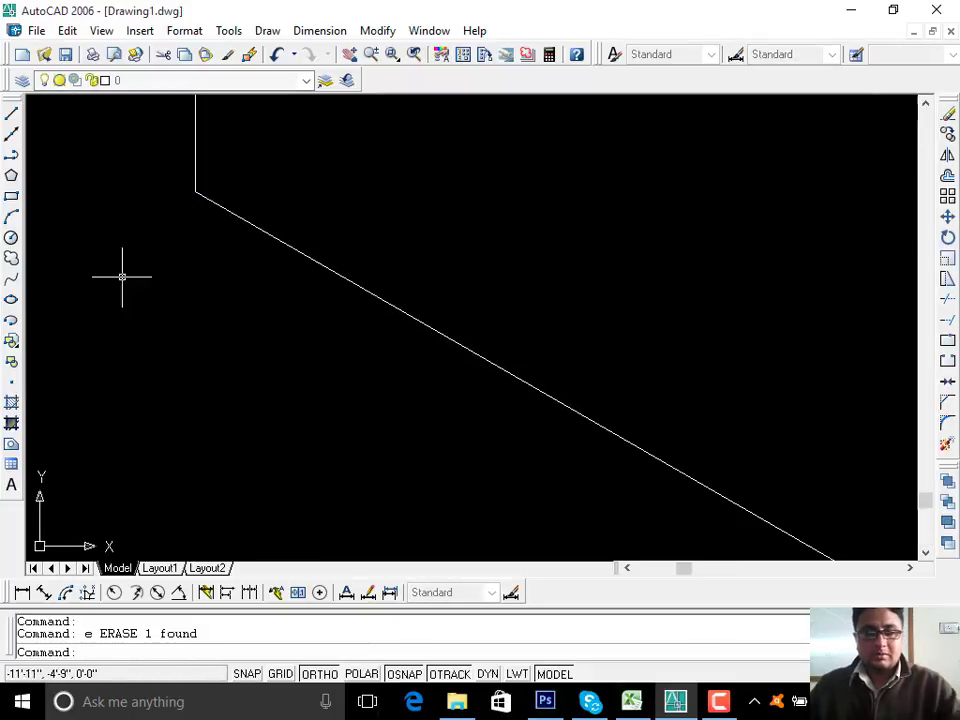
Step: Add an aligned dimension along the hexagon's lower-left side, placed outside the shape, and zoom in to read it
left_click(43, 593)
left_click(195, 191)
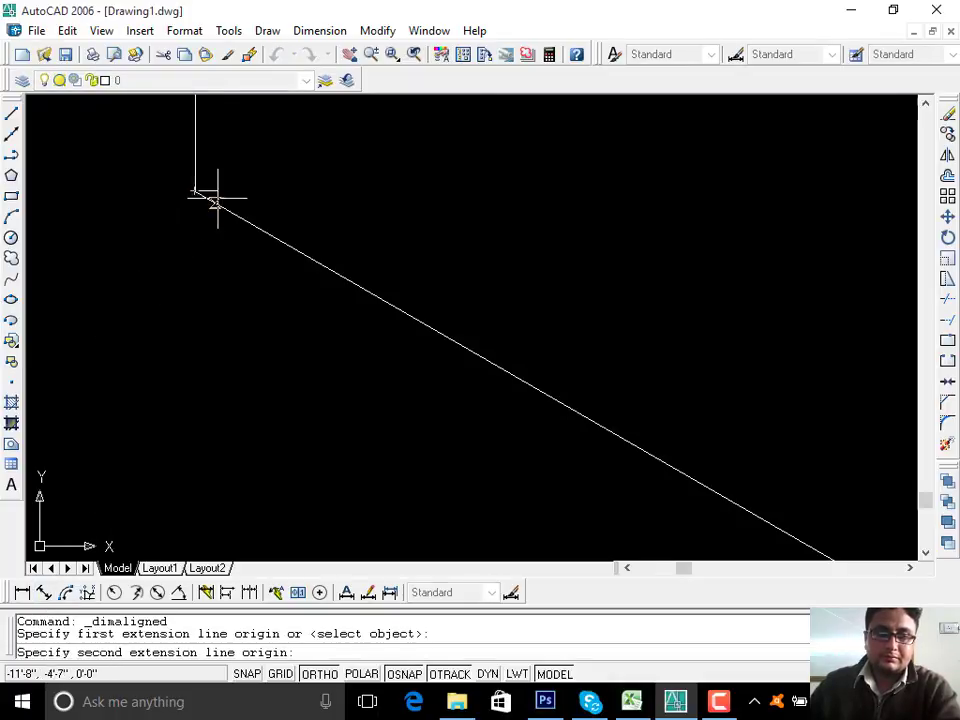
scroll(294, 300, "down", 8)
middle_click_drag(418, 353, 360, 332)
left_click(349, 336)
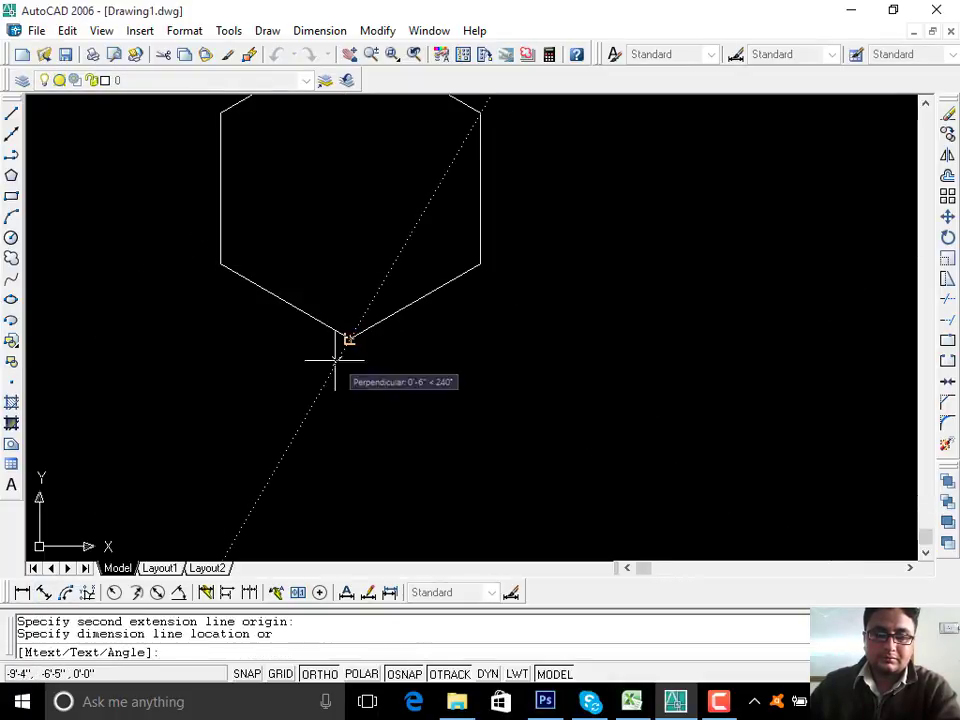
left_click(330, 362)
scroll(274, 339, "up", 8)
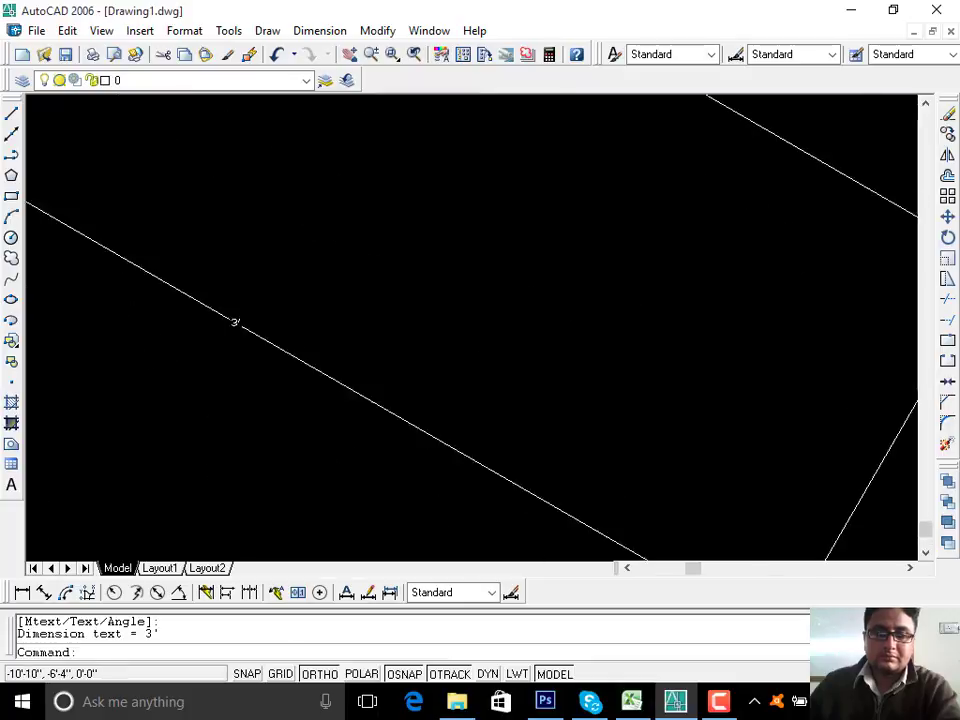
Step: Erase the aligned dimension from the hexagon's lower-left side
scroll(381, 315, "down", 8)
middle_click_drag(381, 315, 448, 409)
left_click(365, 399)
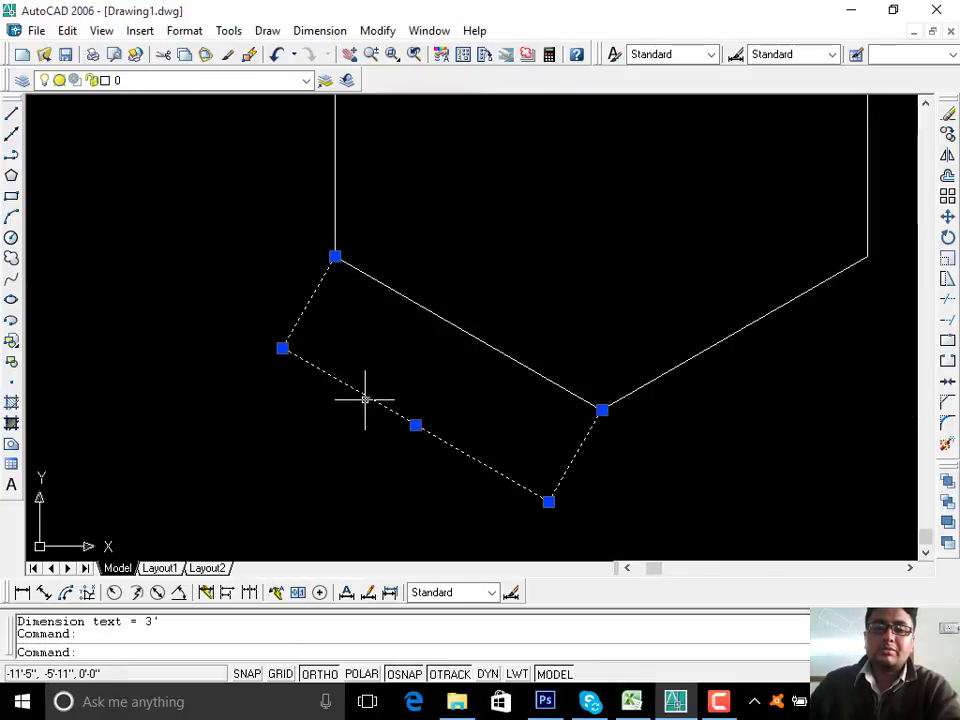
type("e")
key("Return")
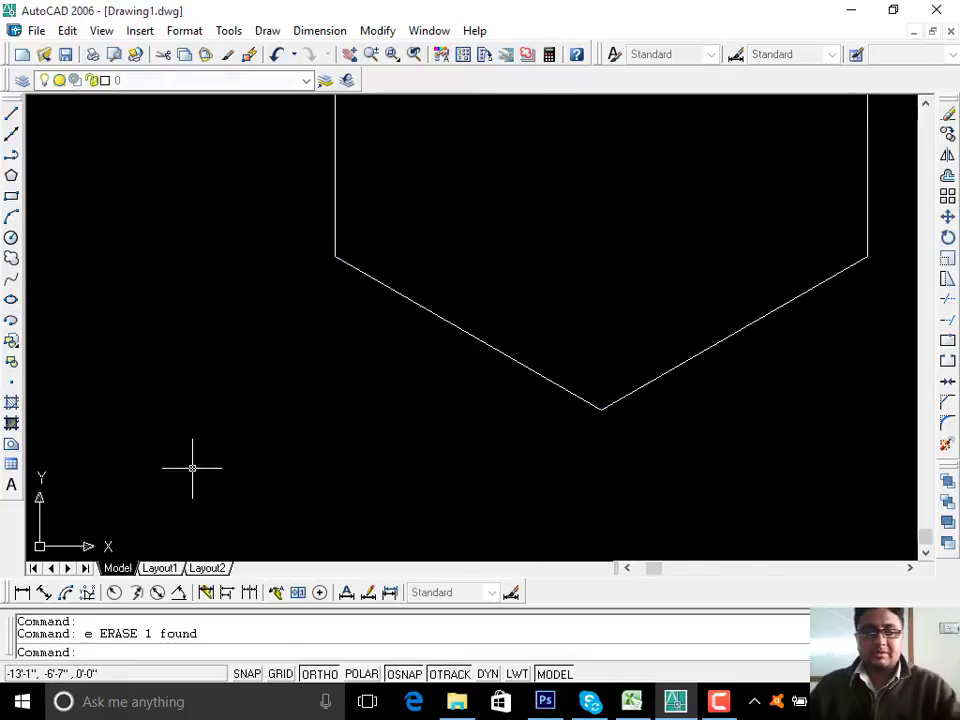
Step: Add a horizontal linear dimension below the hexagon's lower-left side, between that side's two end vertices, and inspect its text
left_click(22, 593)
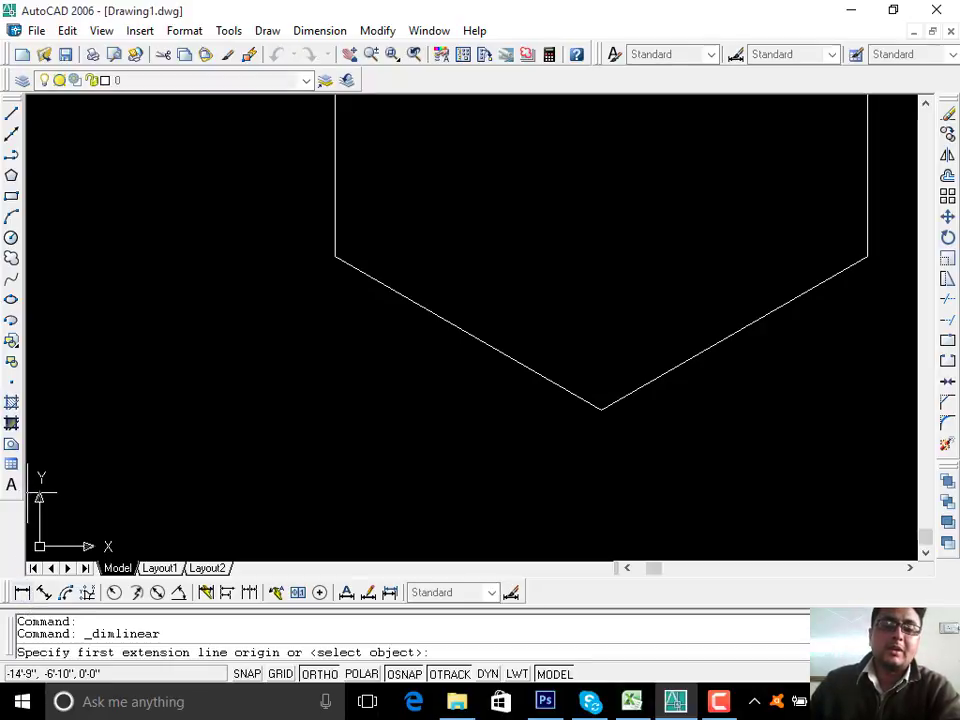
left_click(335, 257)
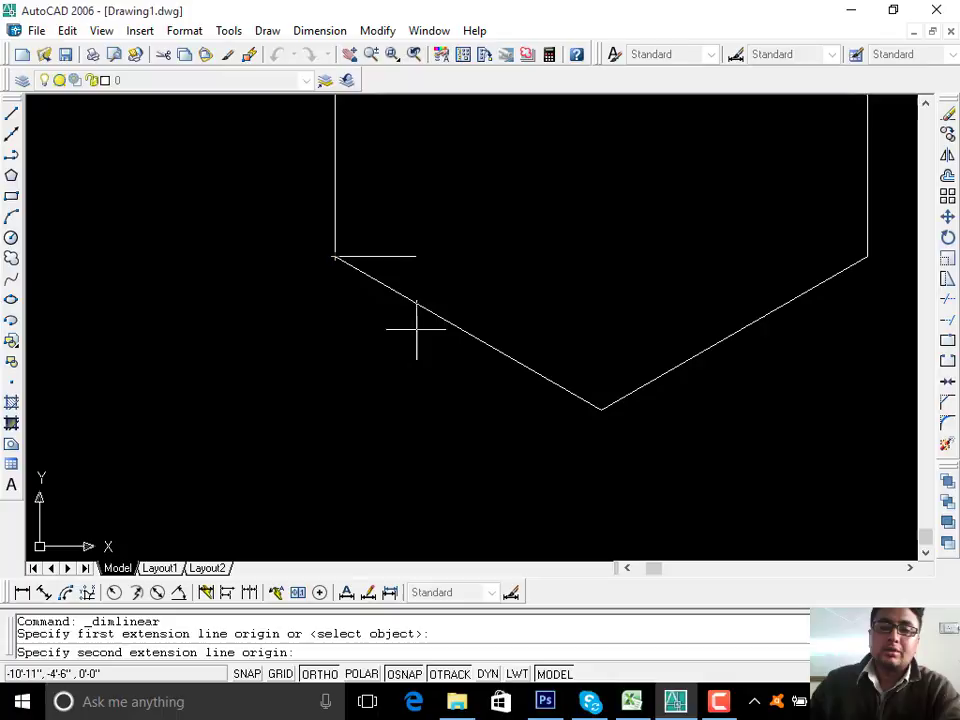
left_click(600, 409)
left_click(516, 474)
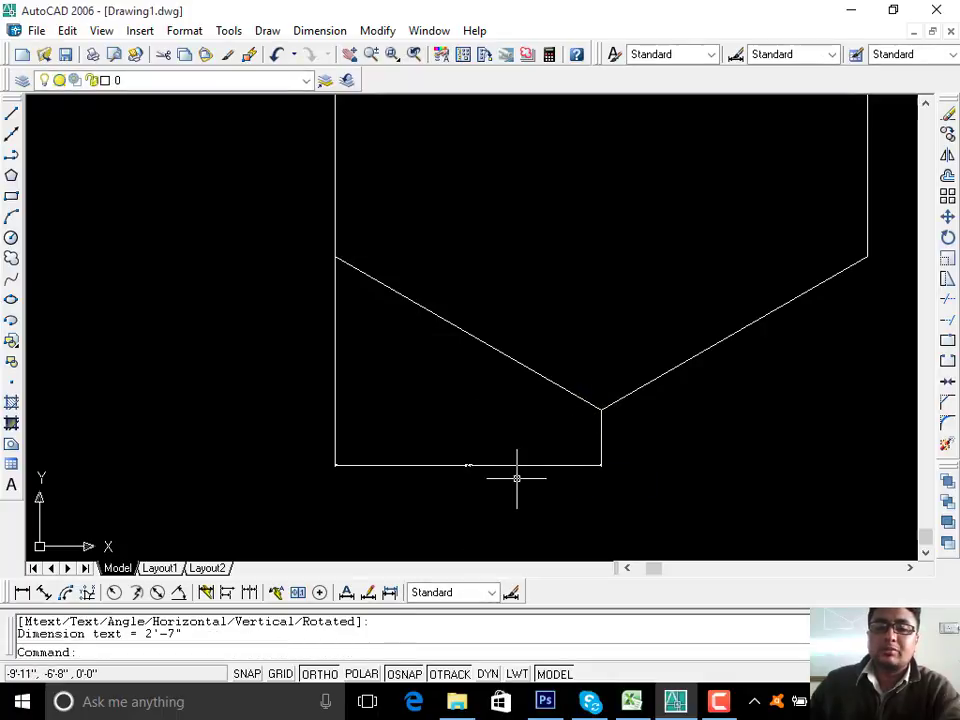
scroll(490, 480, "up", 5)
scroll(482, 407, "down", 5)
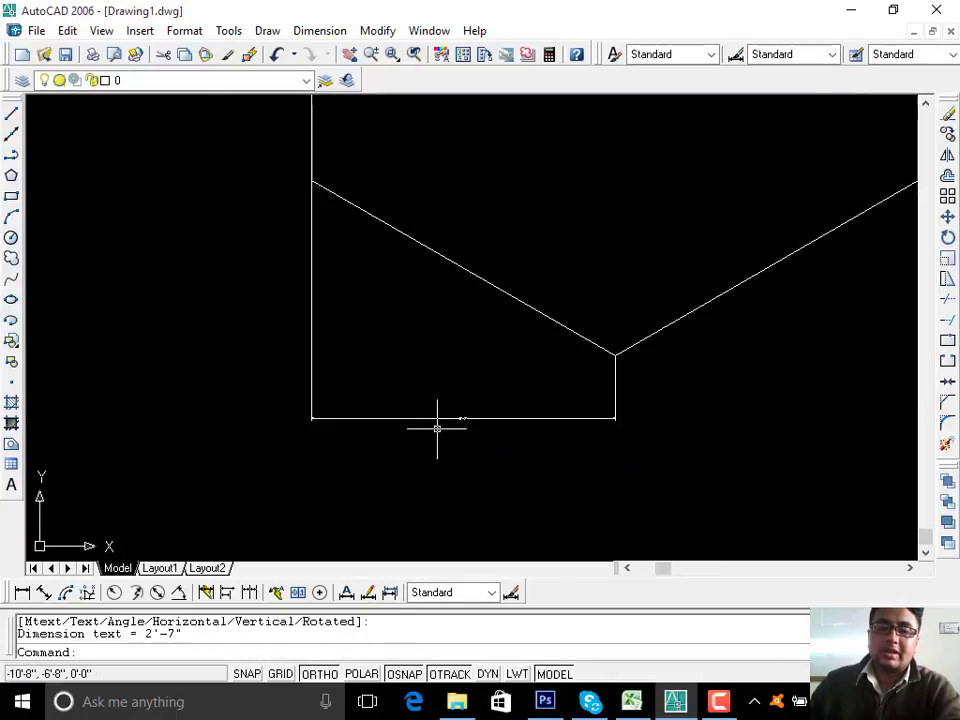
Step: Add an aligned dimension to the hexagon's lower-left side, placed inside the shape, and inspect its text up close
left_click(43, 597)
left_click(312, 181)
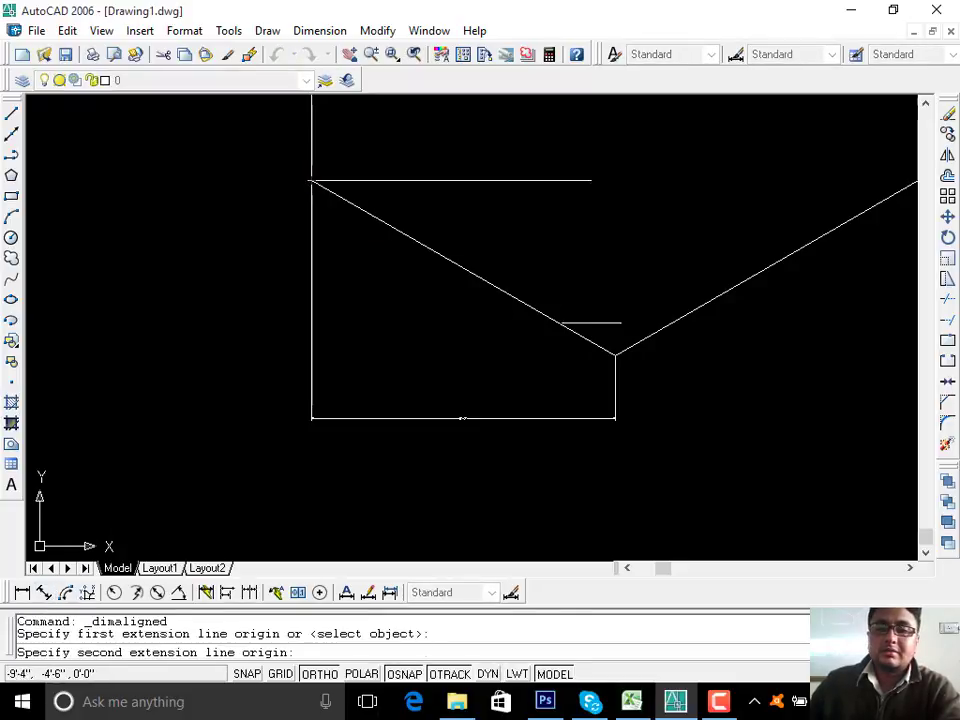
left_click(615, 353)
left_click(504, 196)
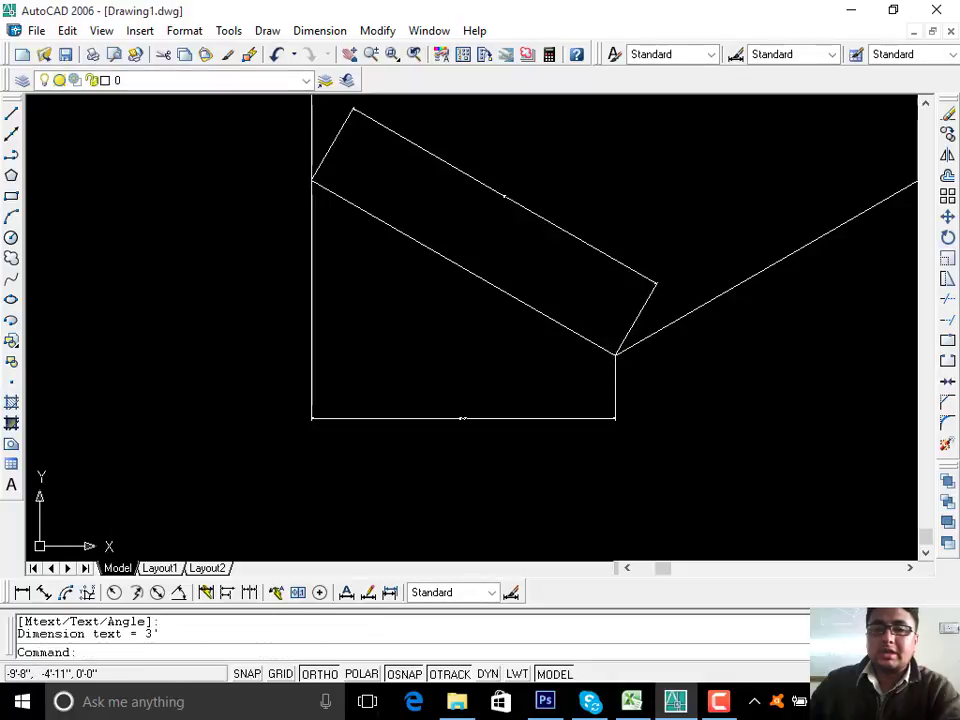
scroll(505, 197, "up", 5)
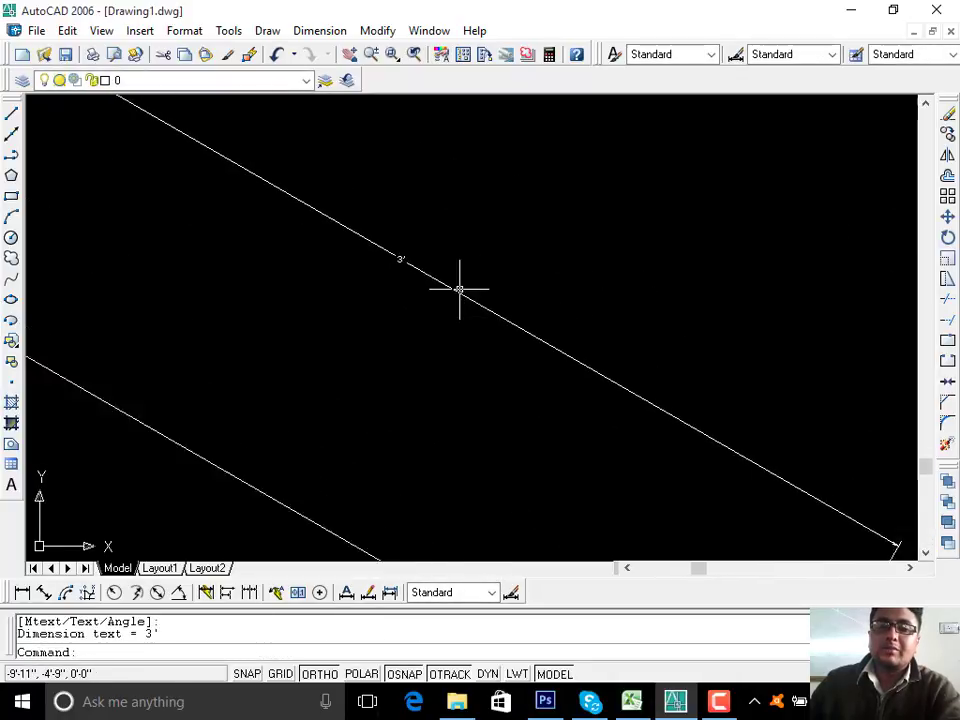
scroll(459, 289, "down", 2)
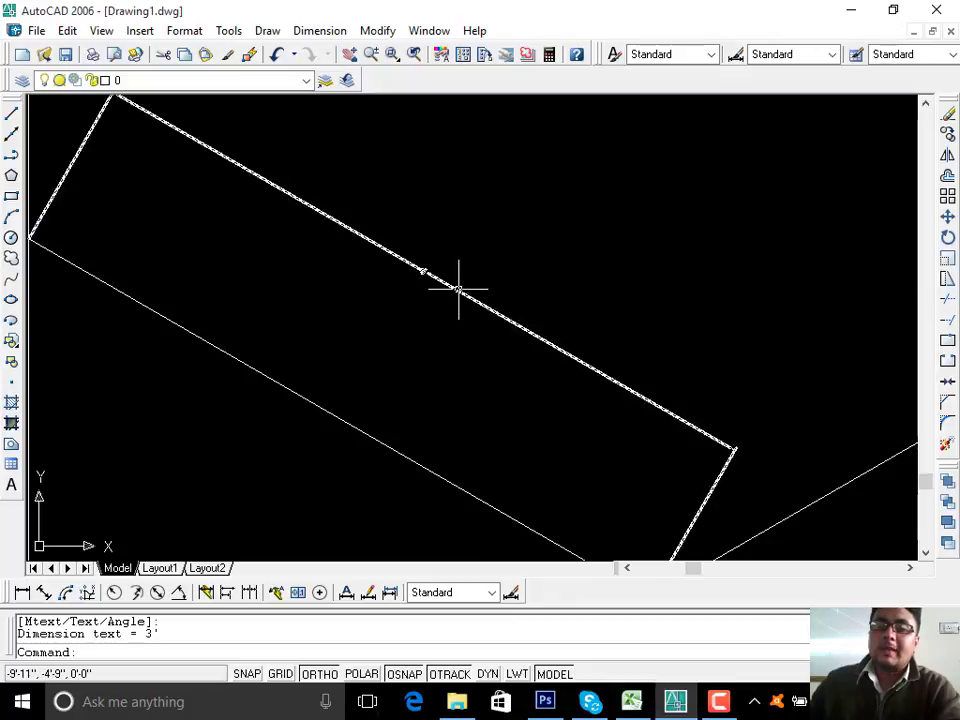
scroll(459, 289, "down", 2)
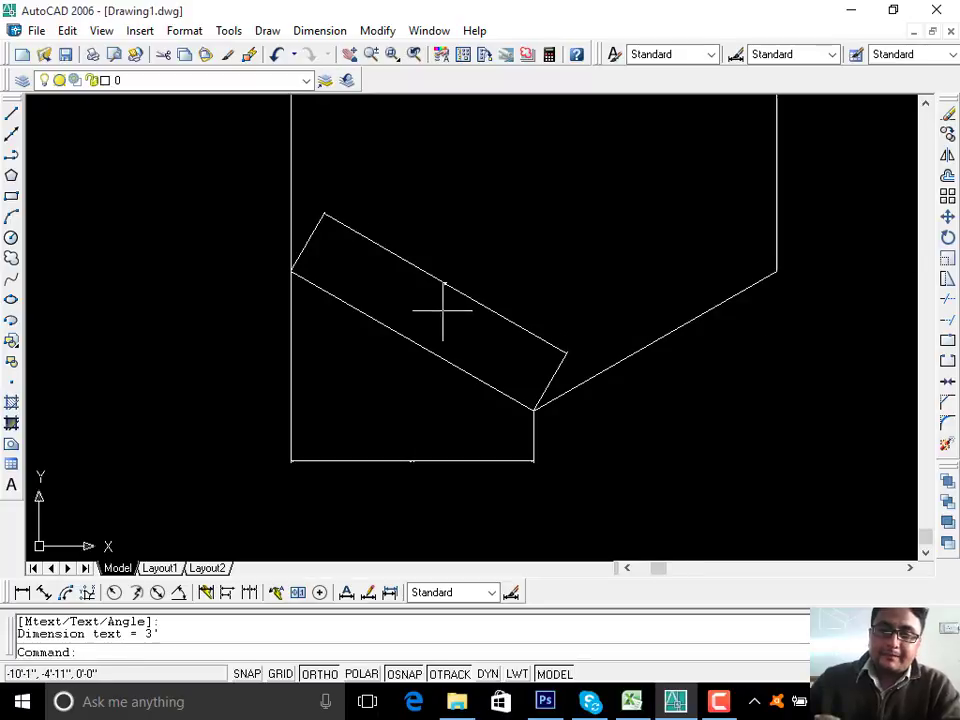
scroll(450, 290, "up", 3)
scroll(456, 266, "down", 4)
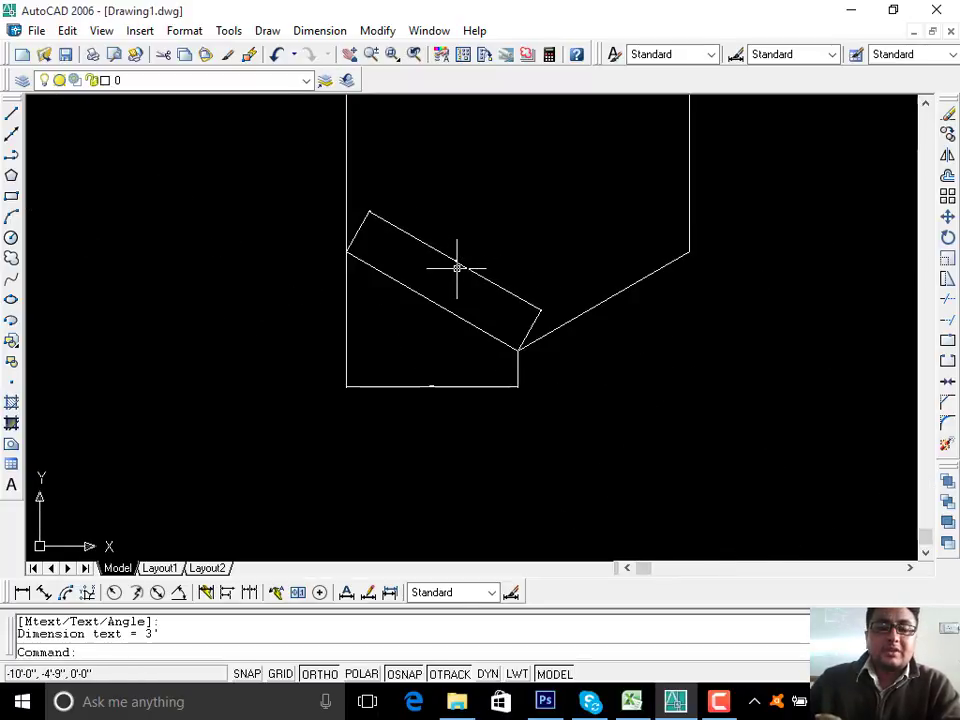
Step: Erase both the horizontal linear dimension and the aligned dimension from the hexagon's lower-left side
left_click(439, 386)
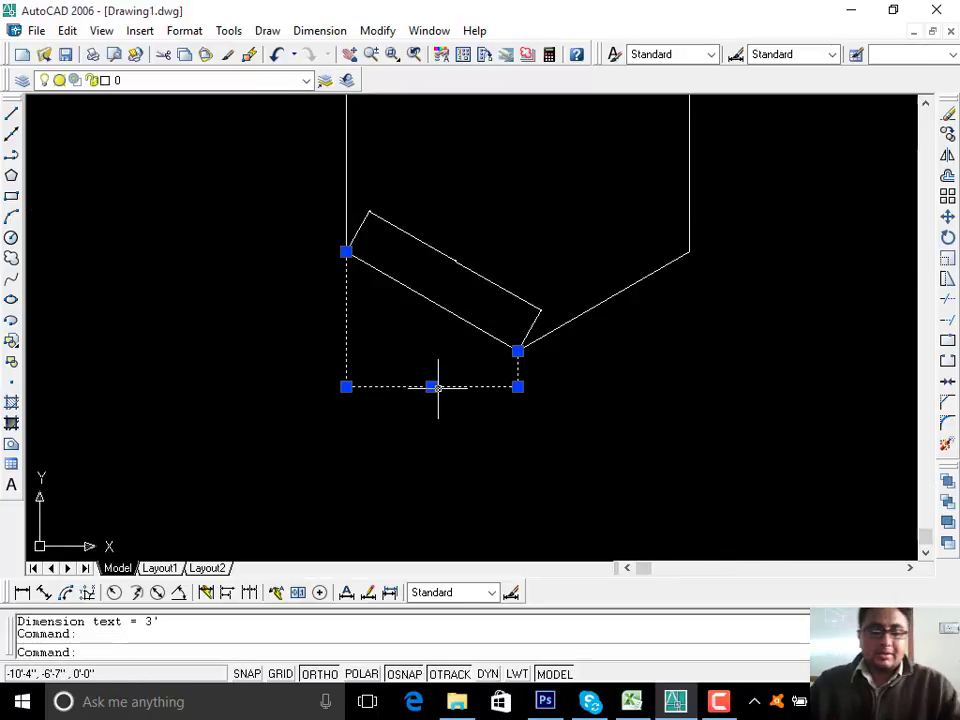
type("e")
key("Return")
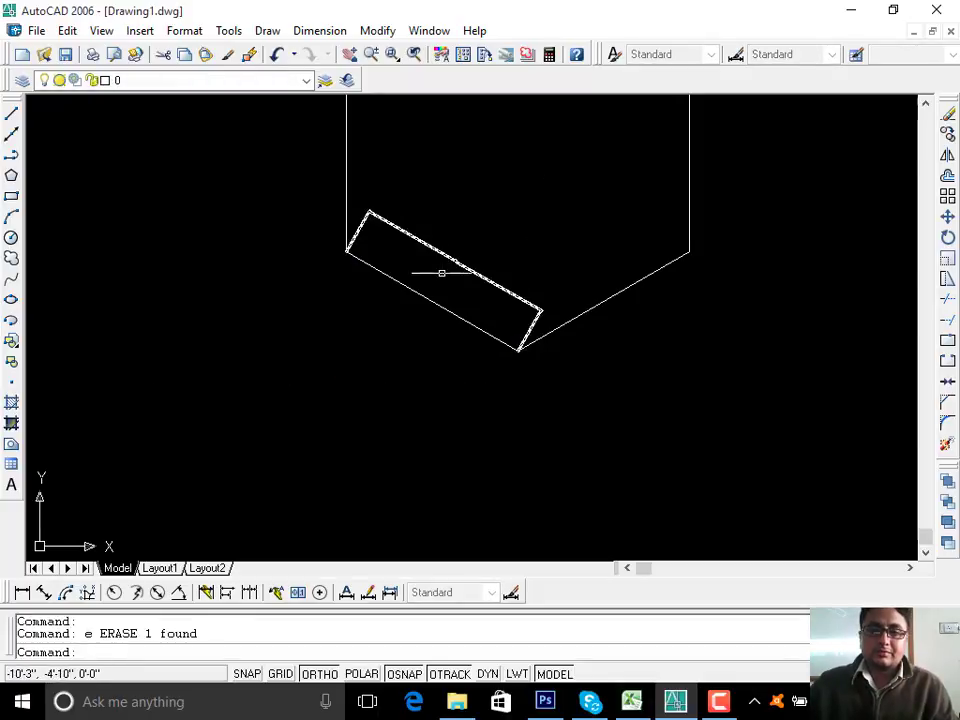
left_click(451, 261)
type("e")
key("Return")
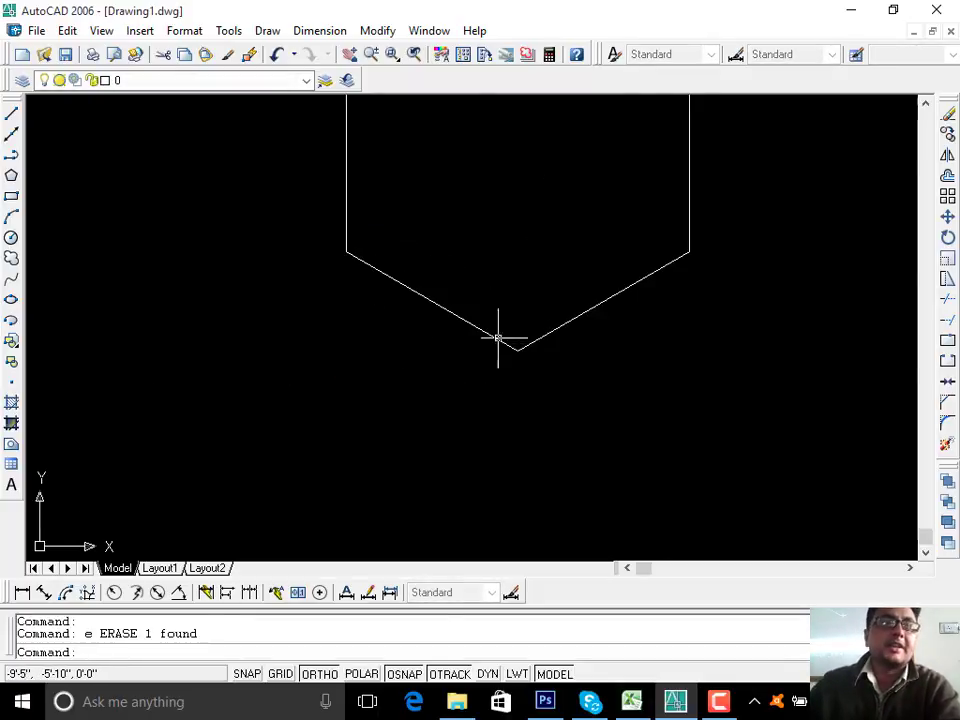
Step: Place a horizontal linear dimension just below the hexagon, spanning the two end vertices of its lower-left side
left_click(20, 593)
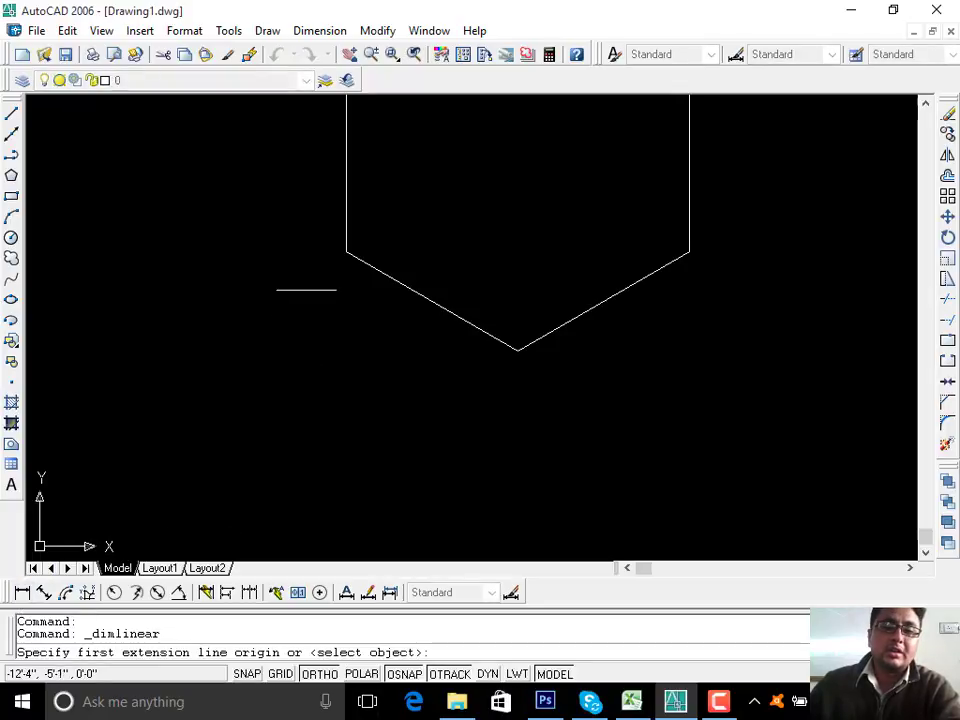
left_click(346, 251)
left_click(517, 350)
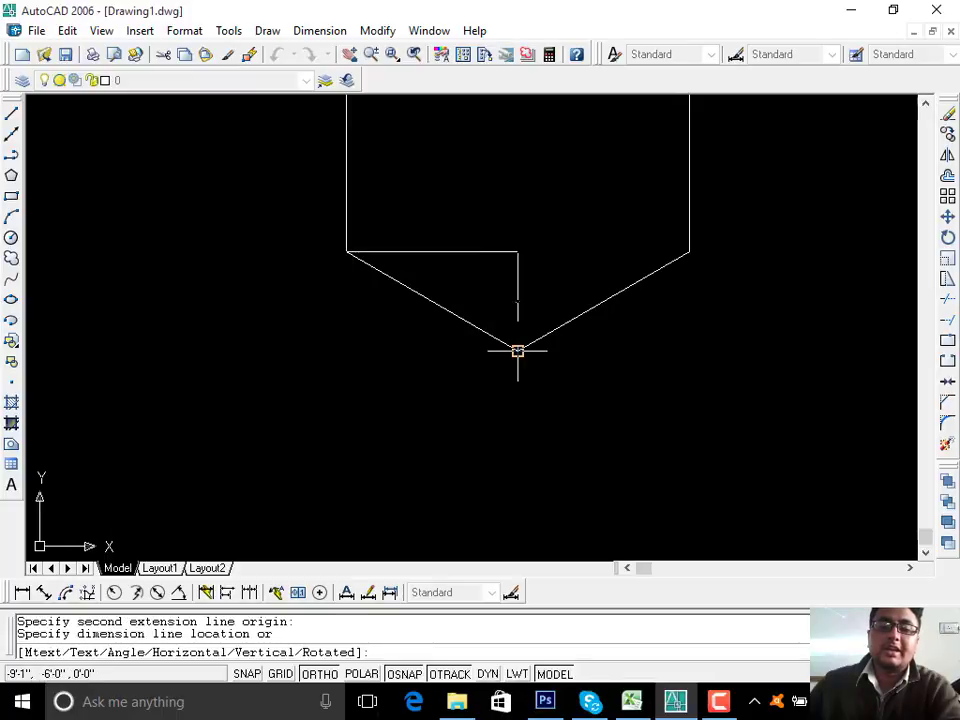
left_click(450, 389)
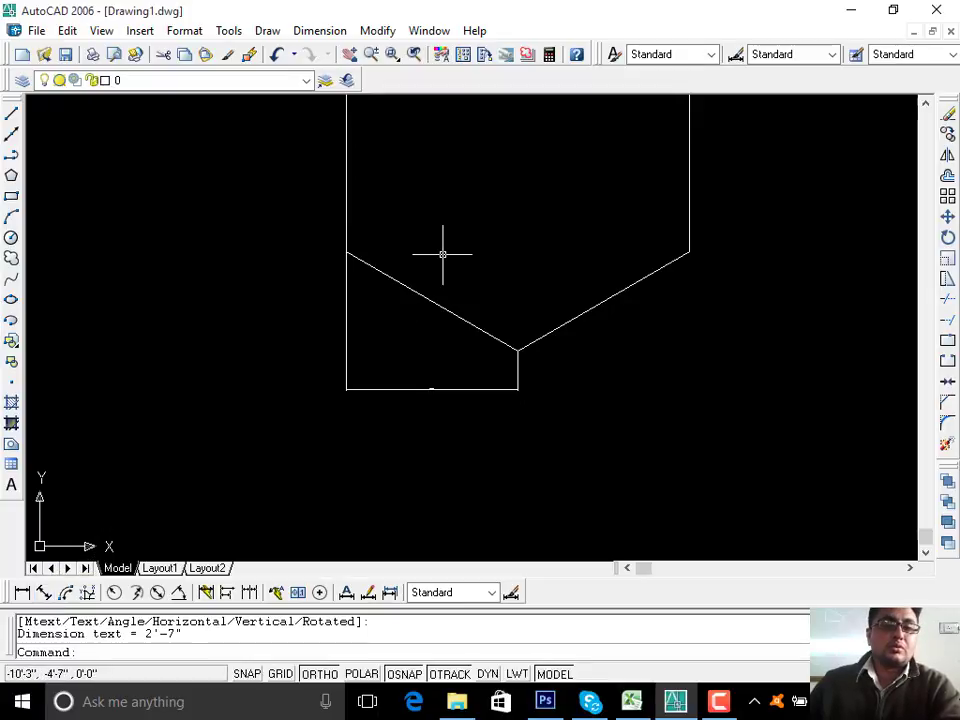
Step: Add a vertical linear dimension outside the hexagon's left vertical side, between its end vertices, and read its text
mouse_move(443, 253)
middle_mouse_down()
mouse_move(418, 429)
mouse_move(434, 331)
middle_mouse_up()
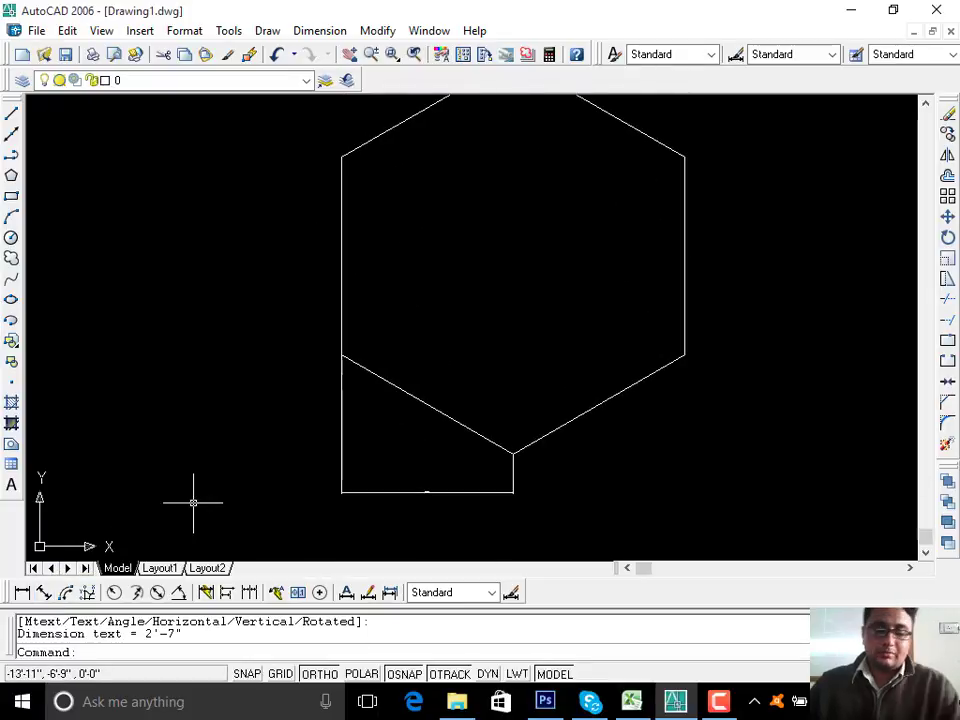
key("Return")
left_click(342, 156)
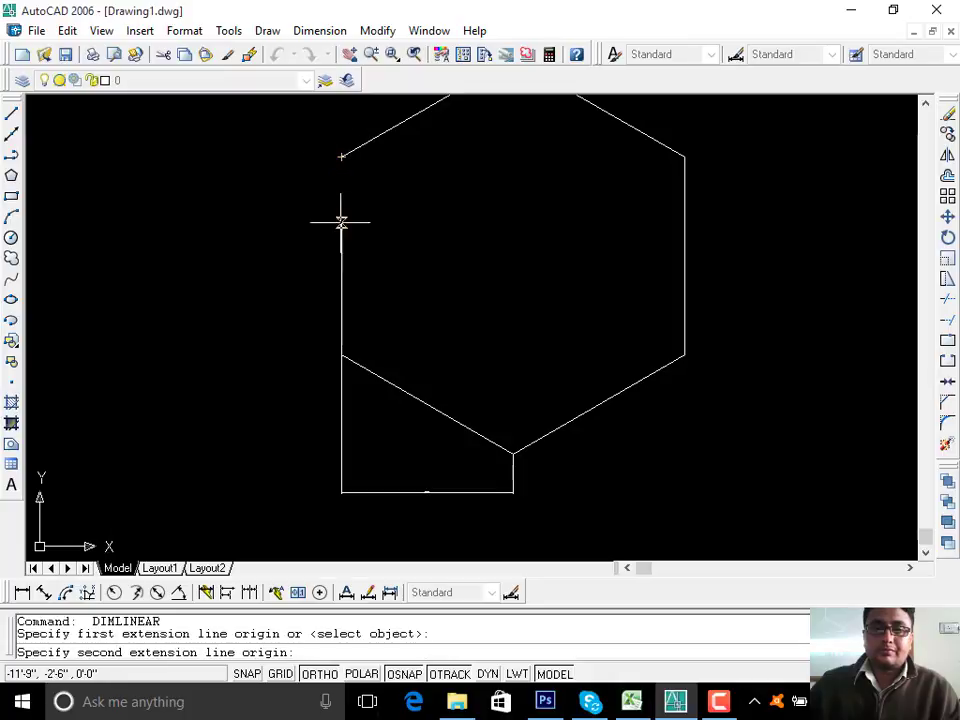
left_click(341, 354)
left_click(268, 280)
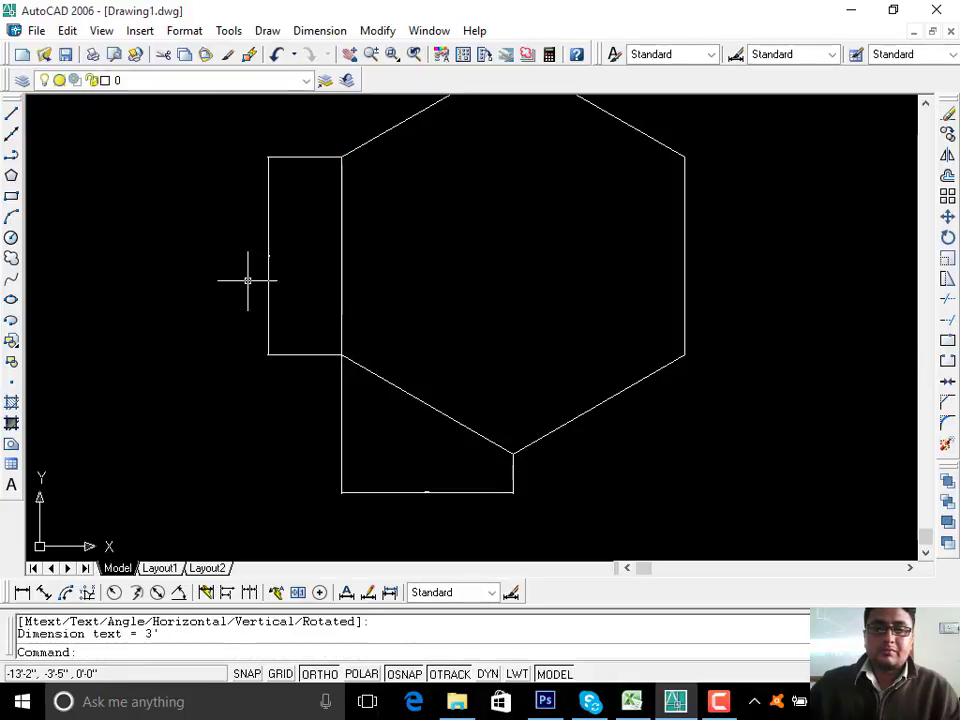
scroll(266, 250, "up", 5)
scroll(275, 262, "up", 3)
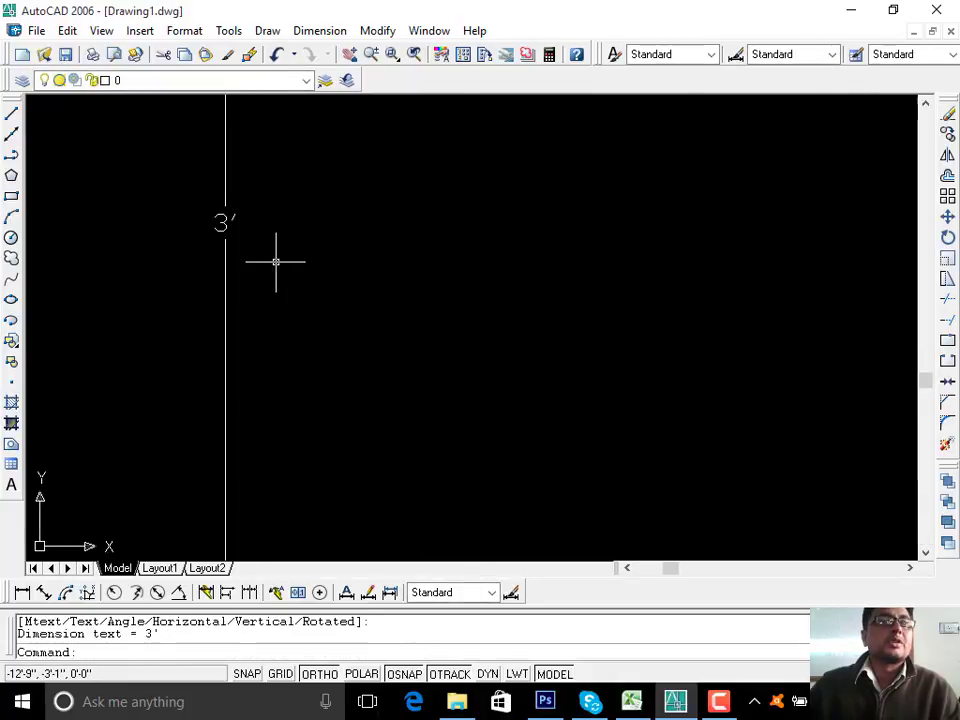
scroll(276, 262, "down", 4)
scroll(275, 262, "down", 5)
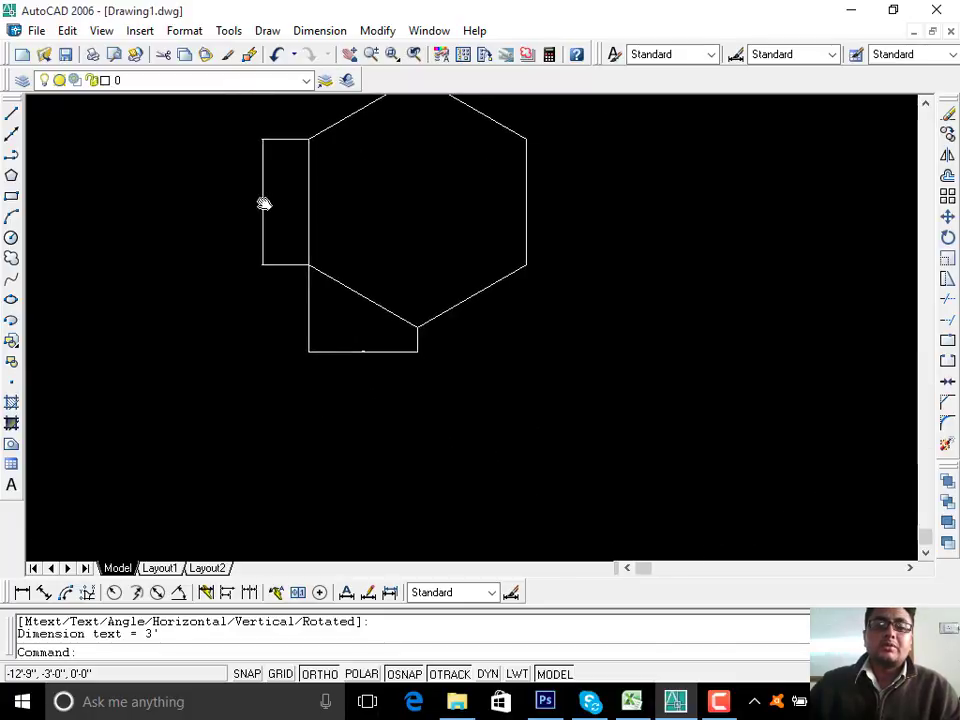
Step: Add an aligned dimension along the hexagon's lower-left side, with the dimension line inside the shape, and read its text
left_click(43, 592)
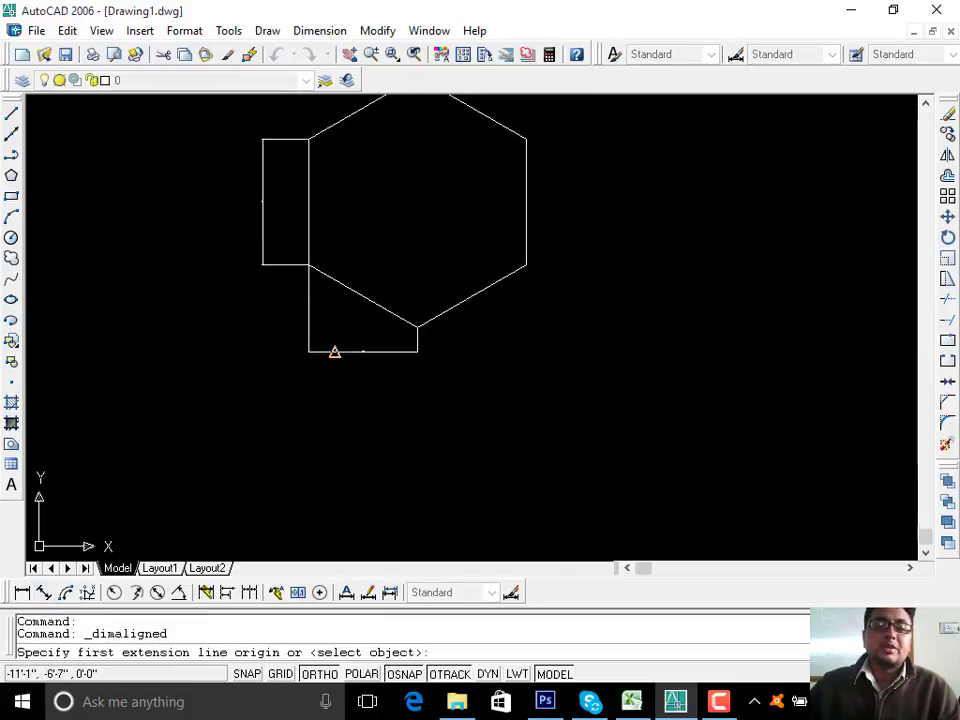
scroll(305, 274, "up", 3)
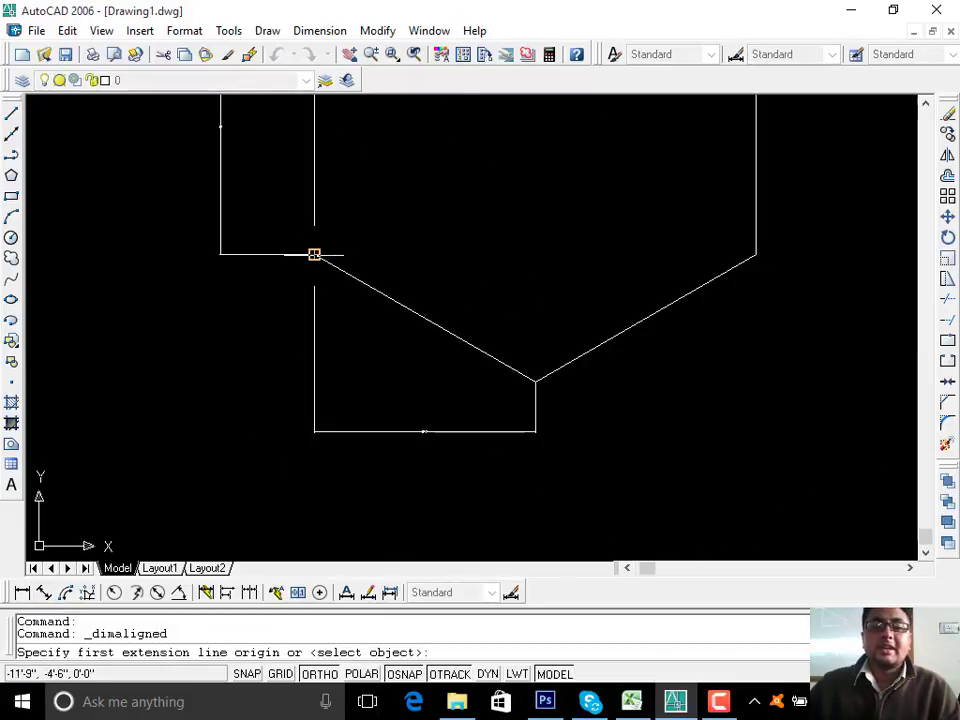
left_click(314, 254)
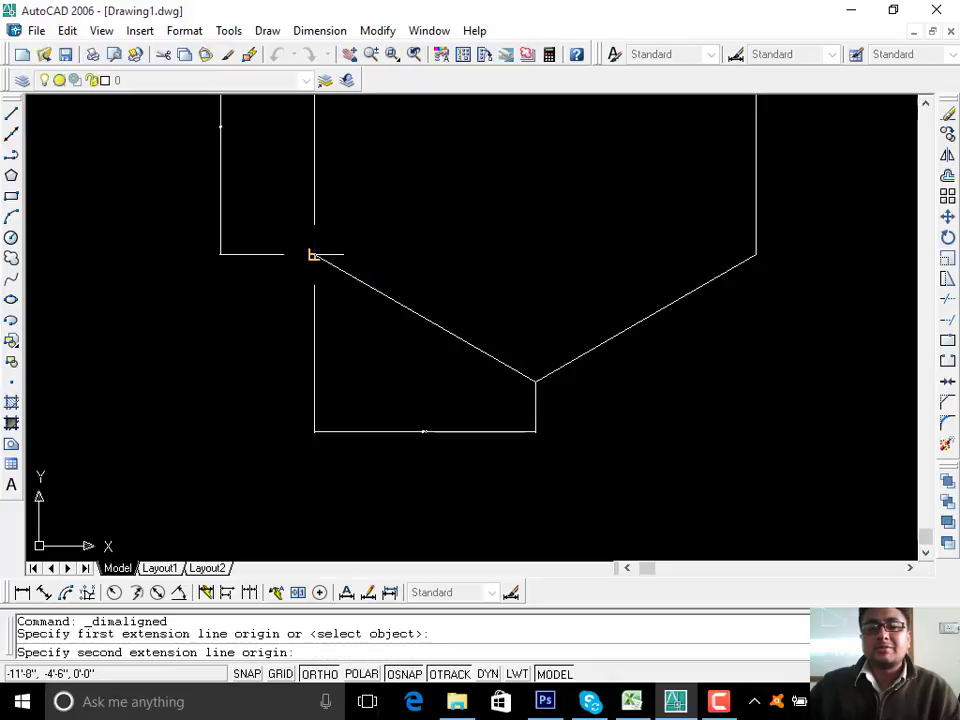
left_click(535, 381)
left_click(350, 195)
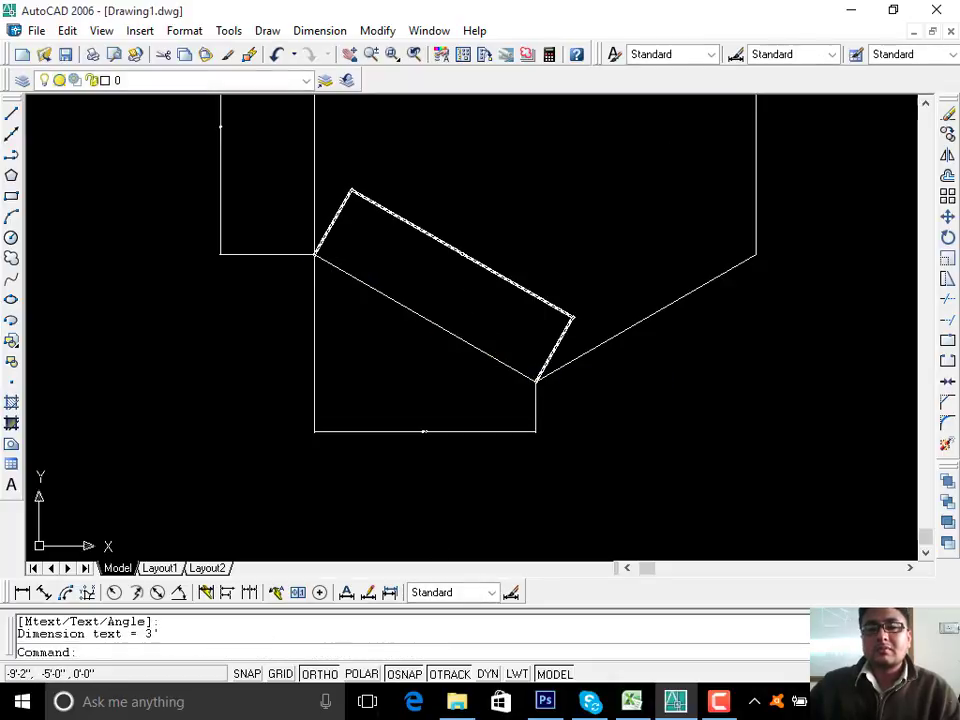
scroll(450, 245, "up", 5)
middle_click_drag(475, 225, 476, 388)
scroll(476, 370, "down", 6)
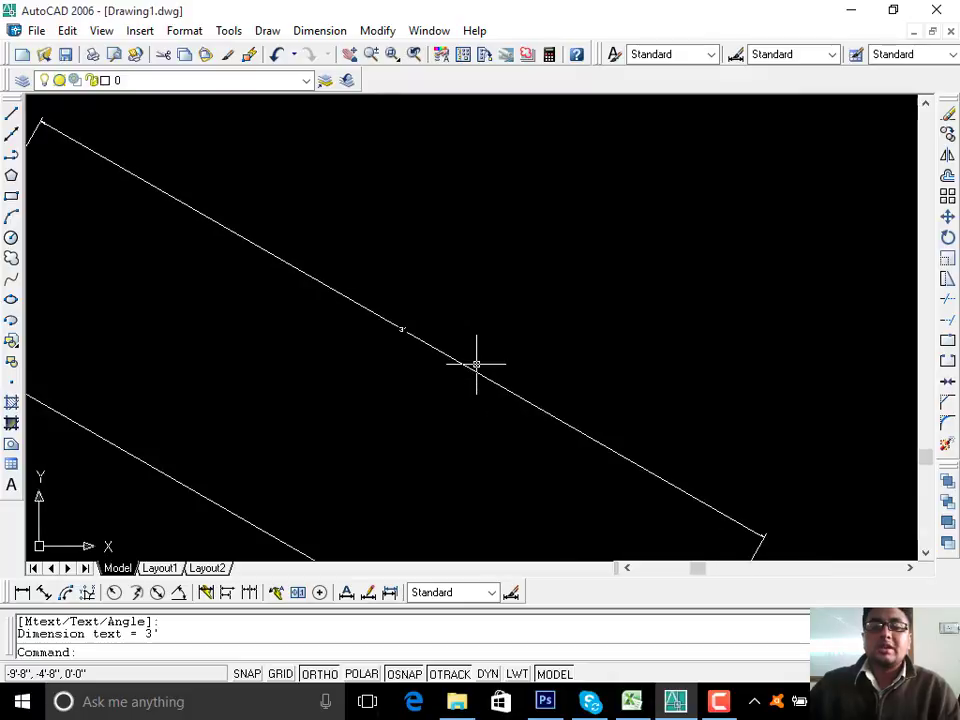
Step: Add an aligned dimension outside the hexagon's right vertical side, between its end vertices, and read its text
mouse_move(554, 363)
middle_mouse_down()
mouse_move(392, 407)
mouse_move(349, 433)
middle_mouse_up()
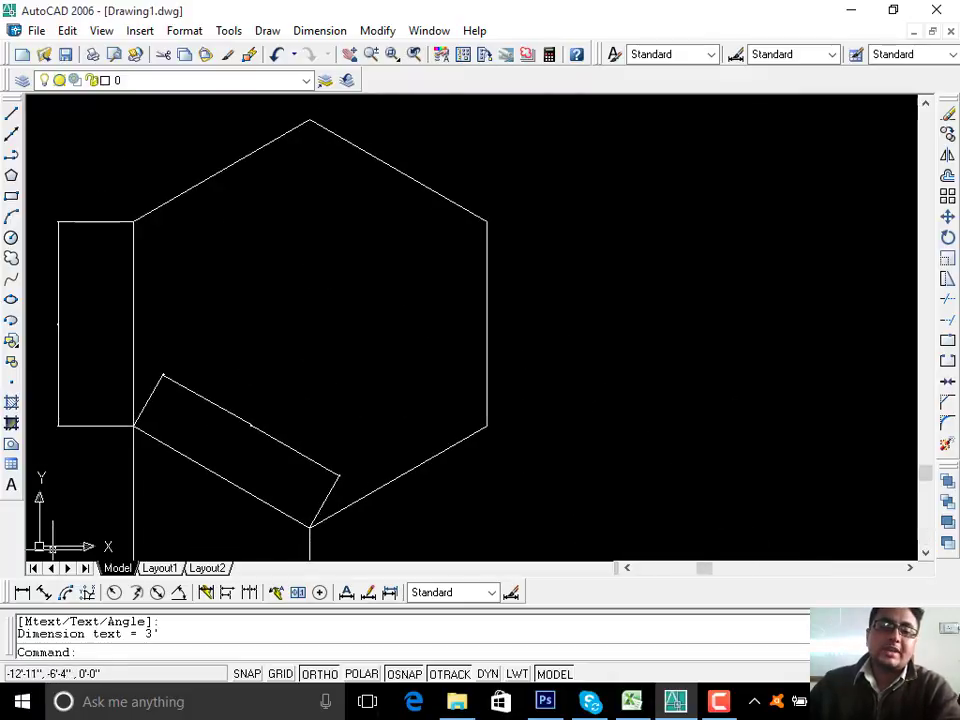
key("Return")
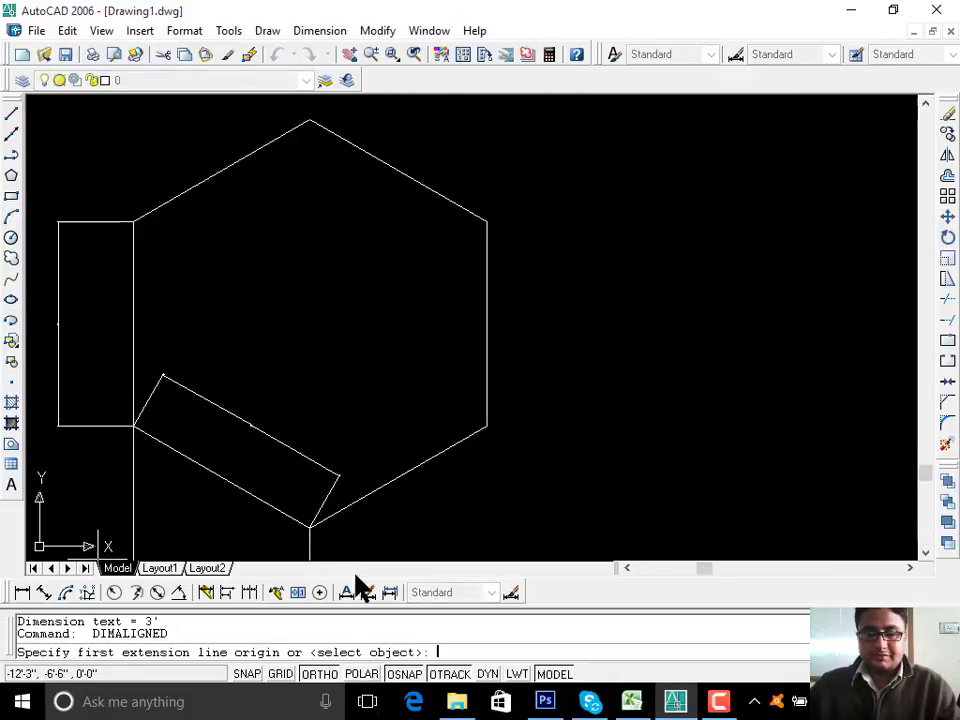
left_click(486, 426)
left_click(486, 218)
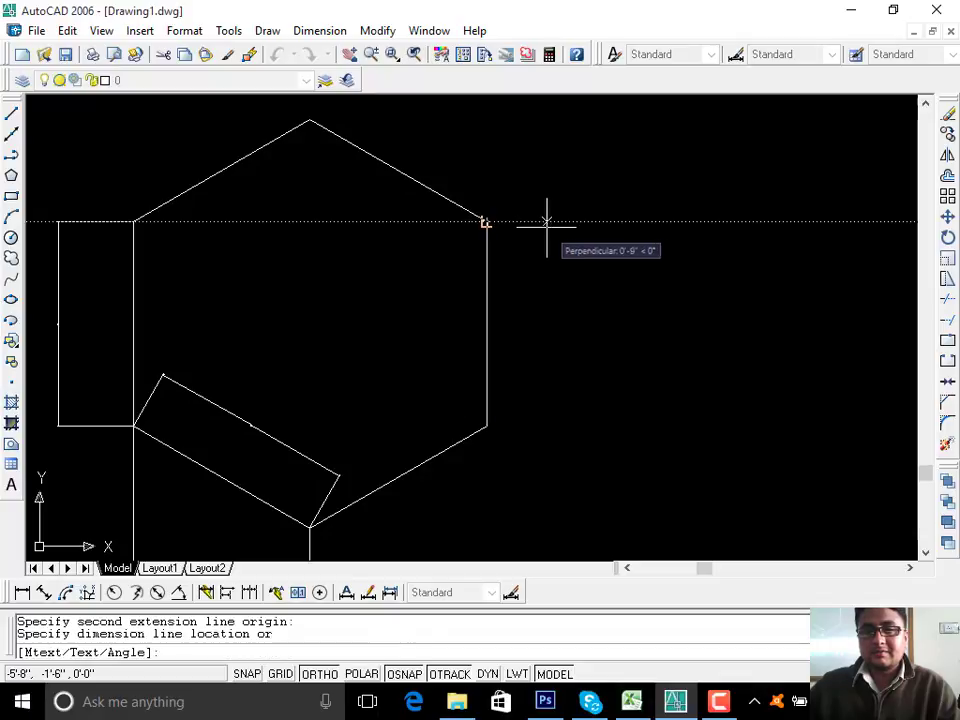
left_click(566, 345)
middle_click_drag(553, 354, 586, 297)
scroll(586, 297, "up", 6)
scroll(671, 229, "up", 3)
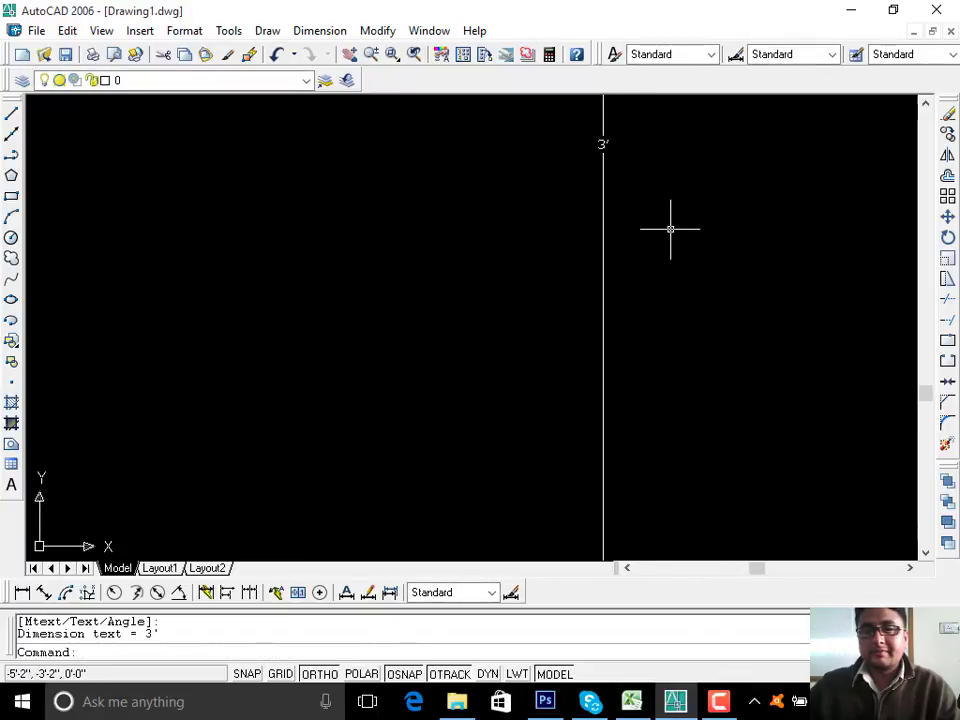
scroll(653, 268, "down", 8)
Step: Add an aligned dimension along the hexagon's lower-right side, placed outside the shape, and read its text
middle_click_drag(446, 474, 548, 264)
key("Return")
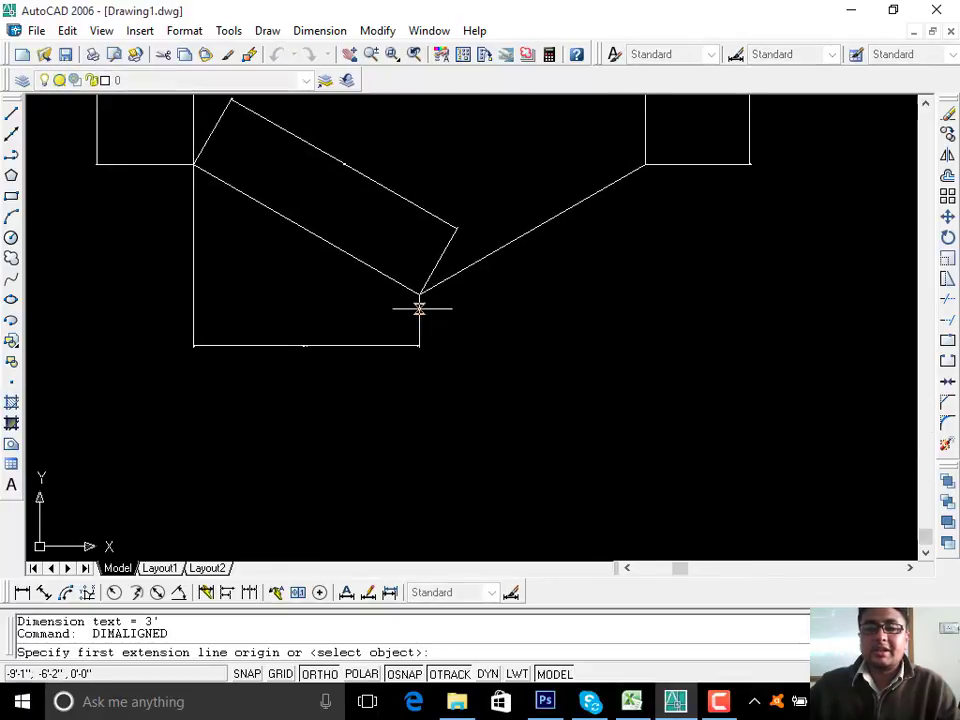
left_click(420, 294)
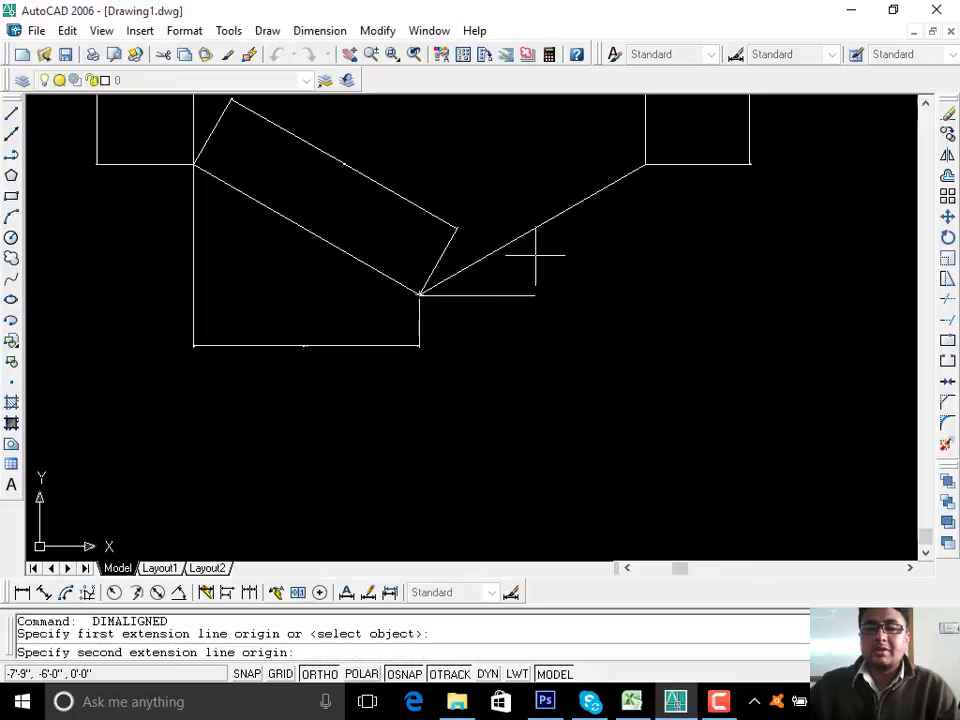
left_click(645, 165)
left_click(657, 333)
scroll(657, 333, "up", 8)
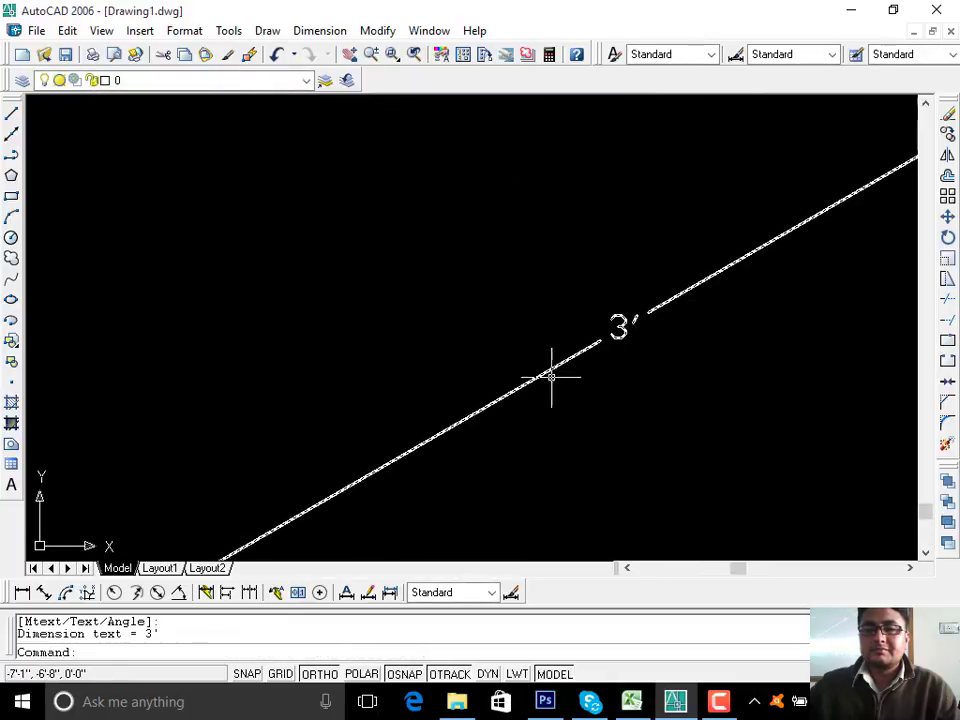
scroll(417, 313, "down", 8)
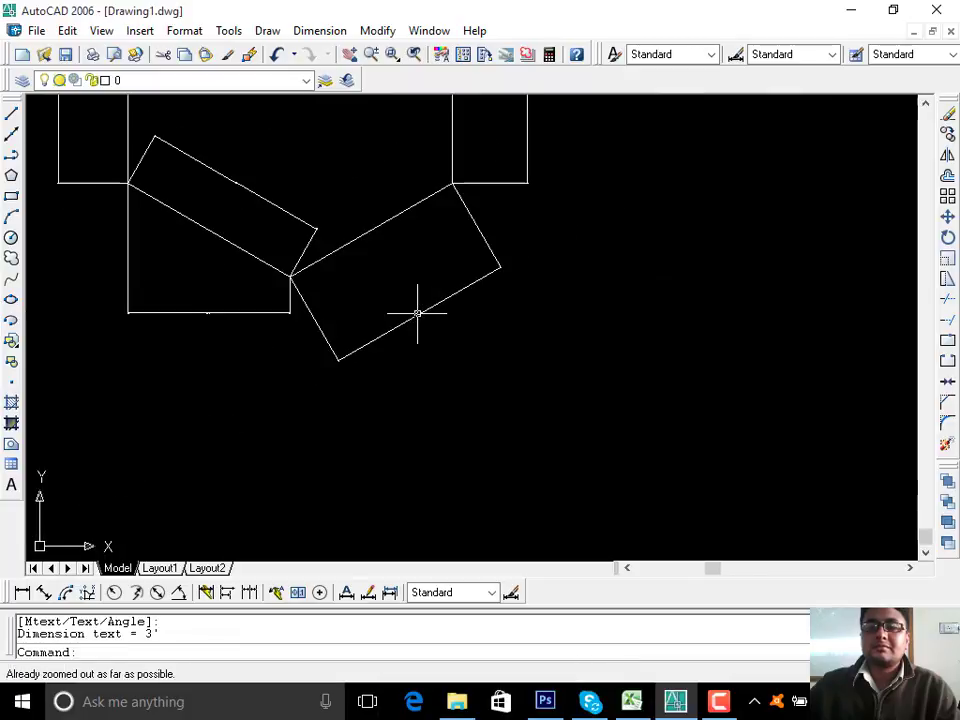
middle_click_drag(418, 315, 570, 429)
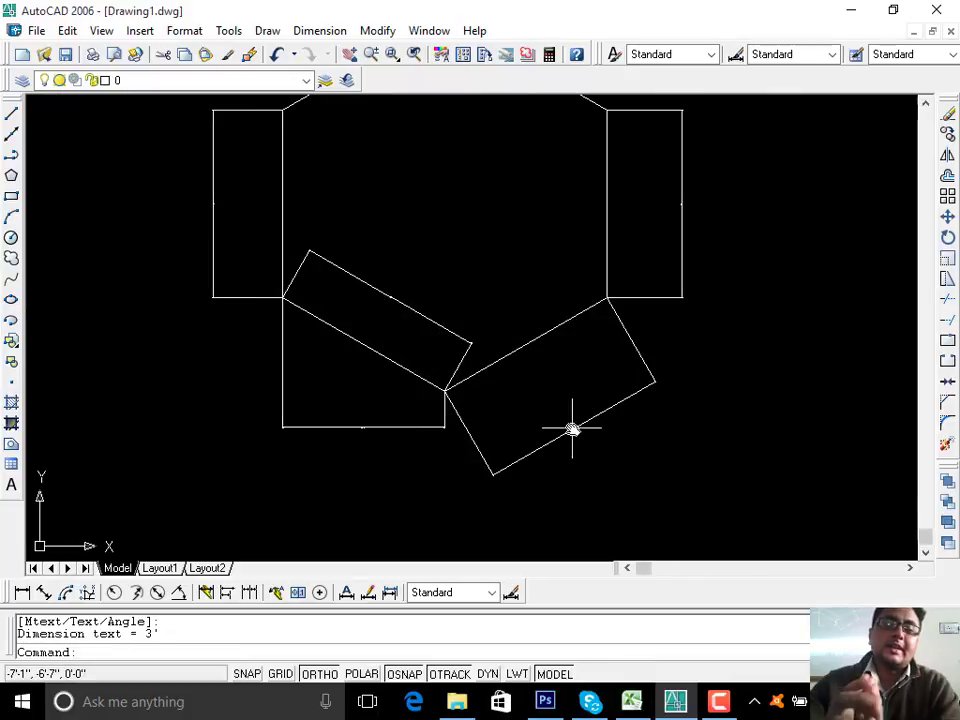